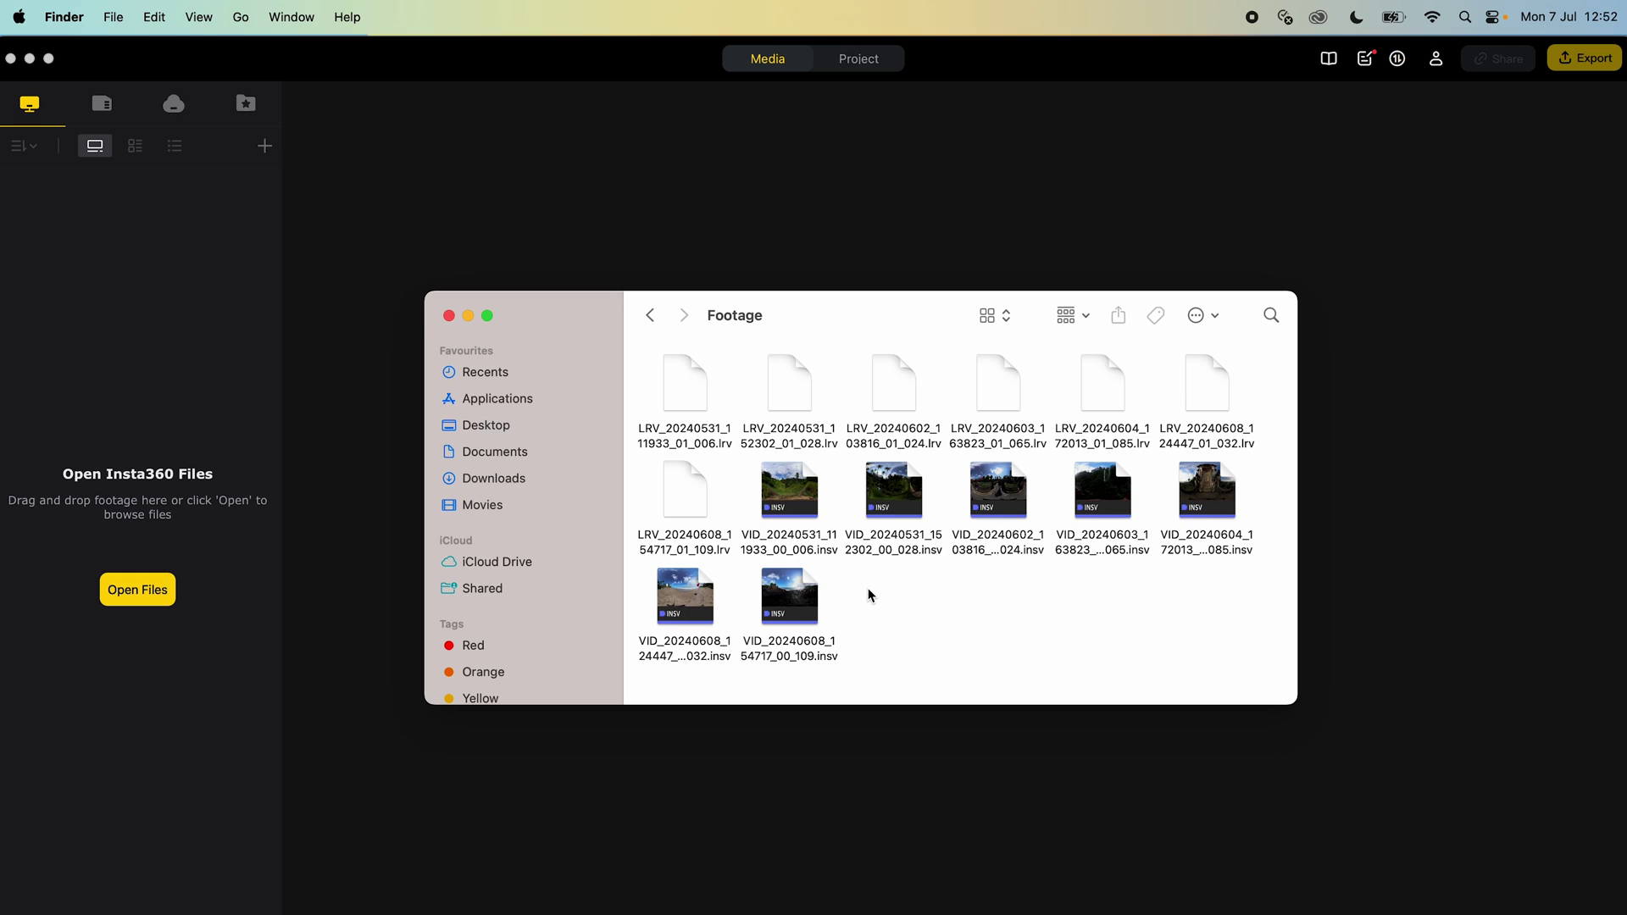
- Select VID_006, VID_065, VID_085 and VID_032 in Finder and drag them into the library
click(793, 541)
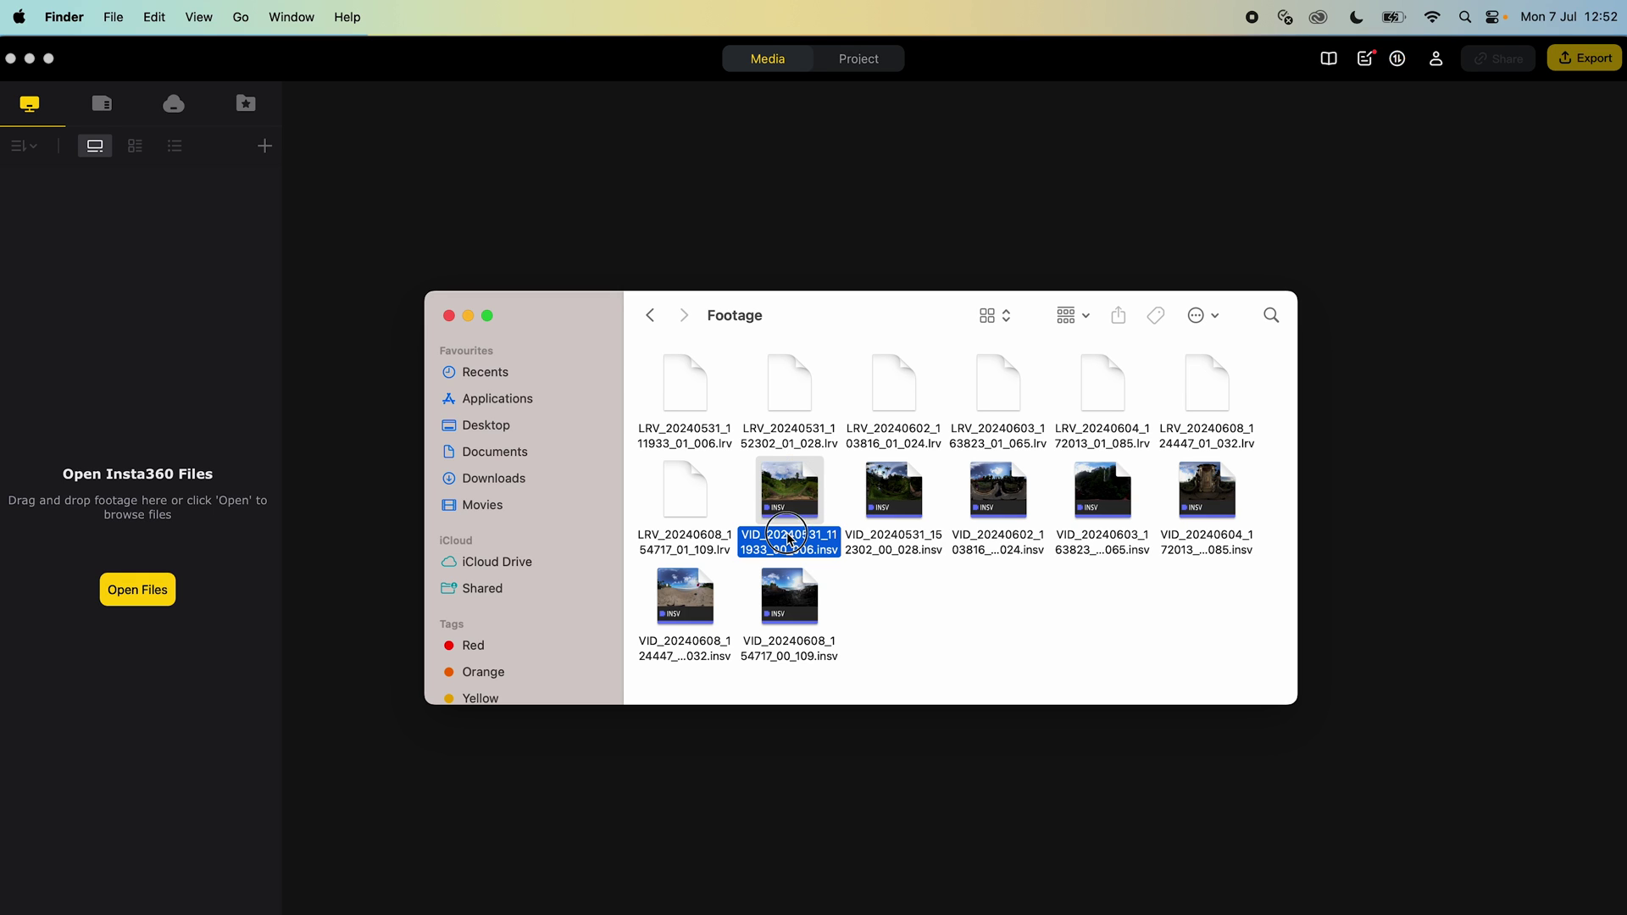
super+click(1101, 543)
super+click(1203, 547)
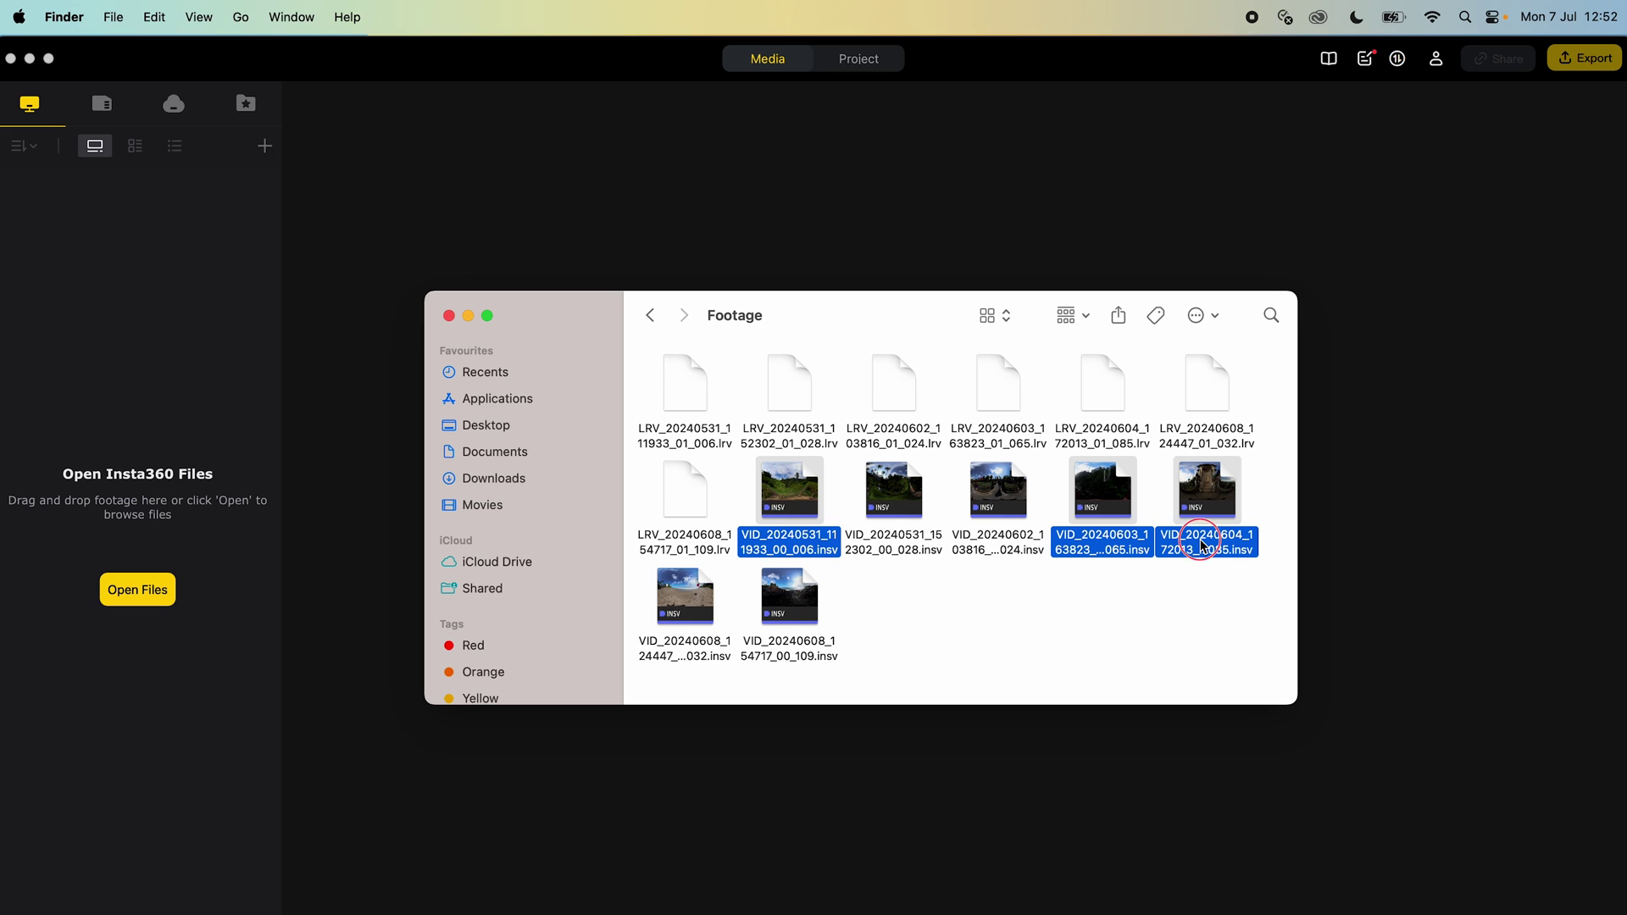
super+click(695, 651)
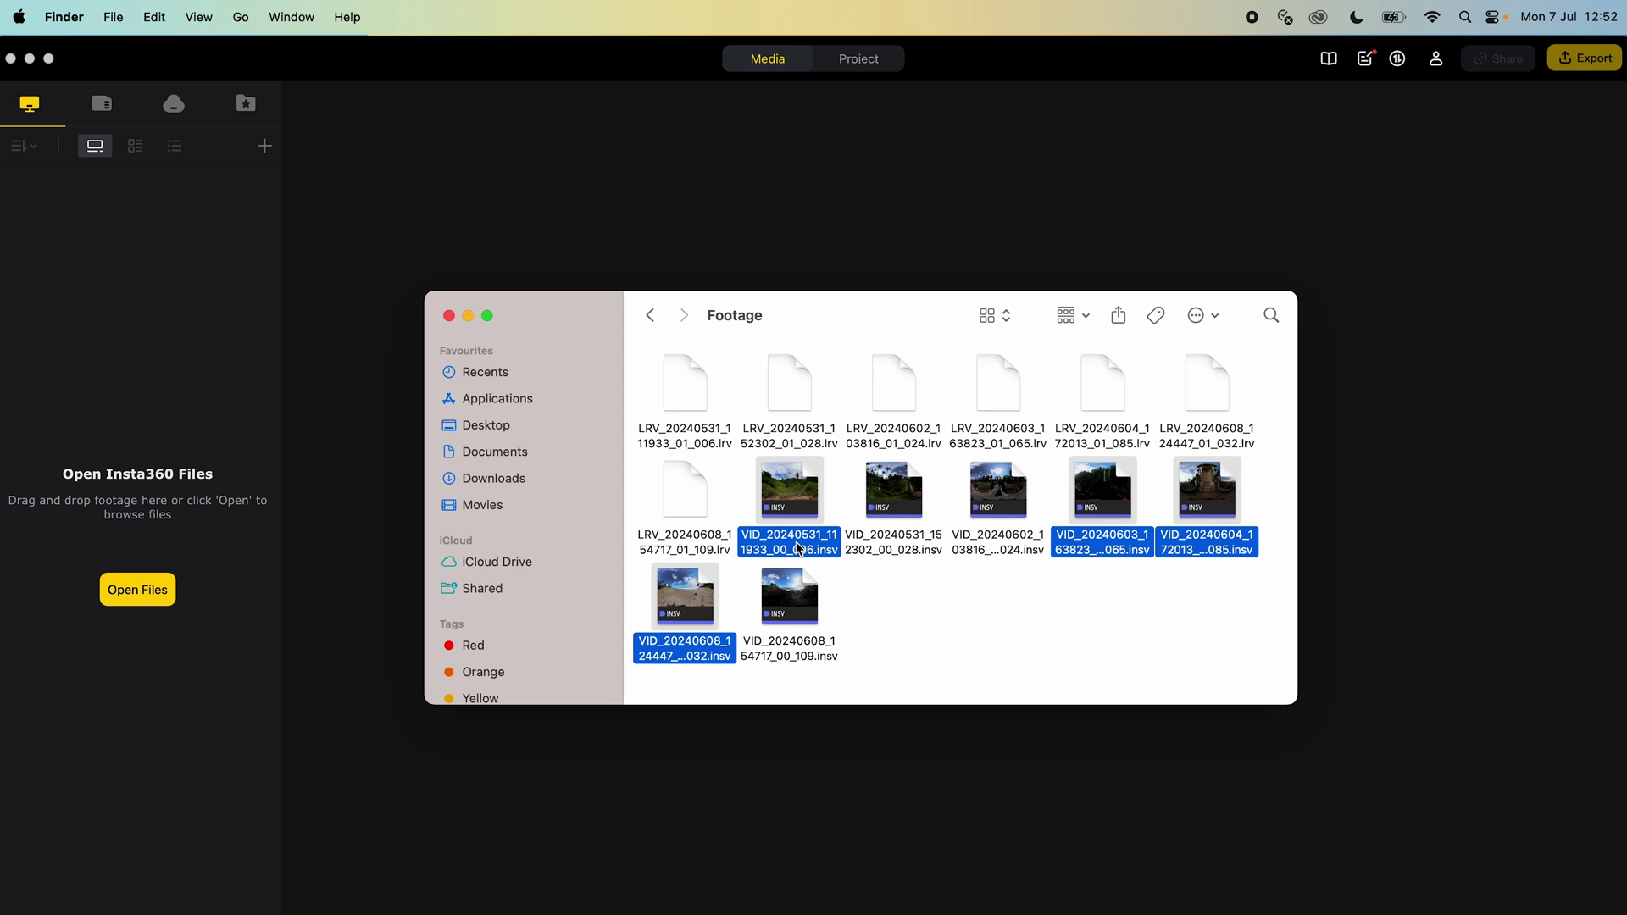
drag(796, 547, 102, 610)
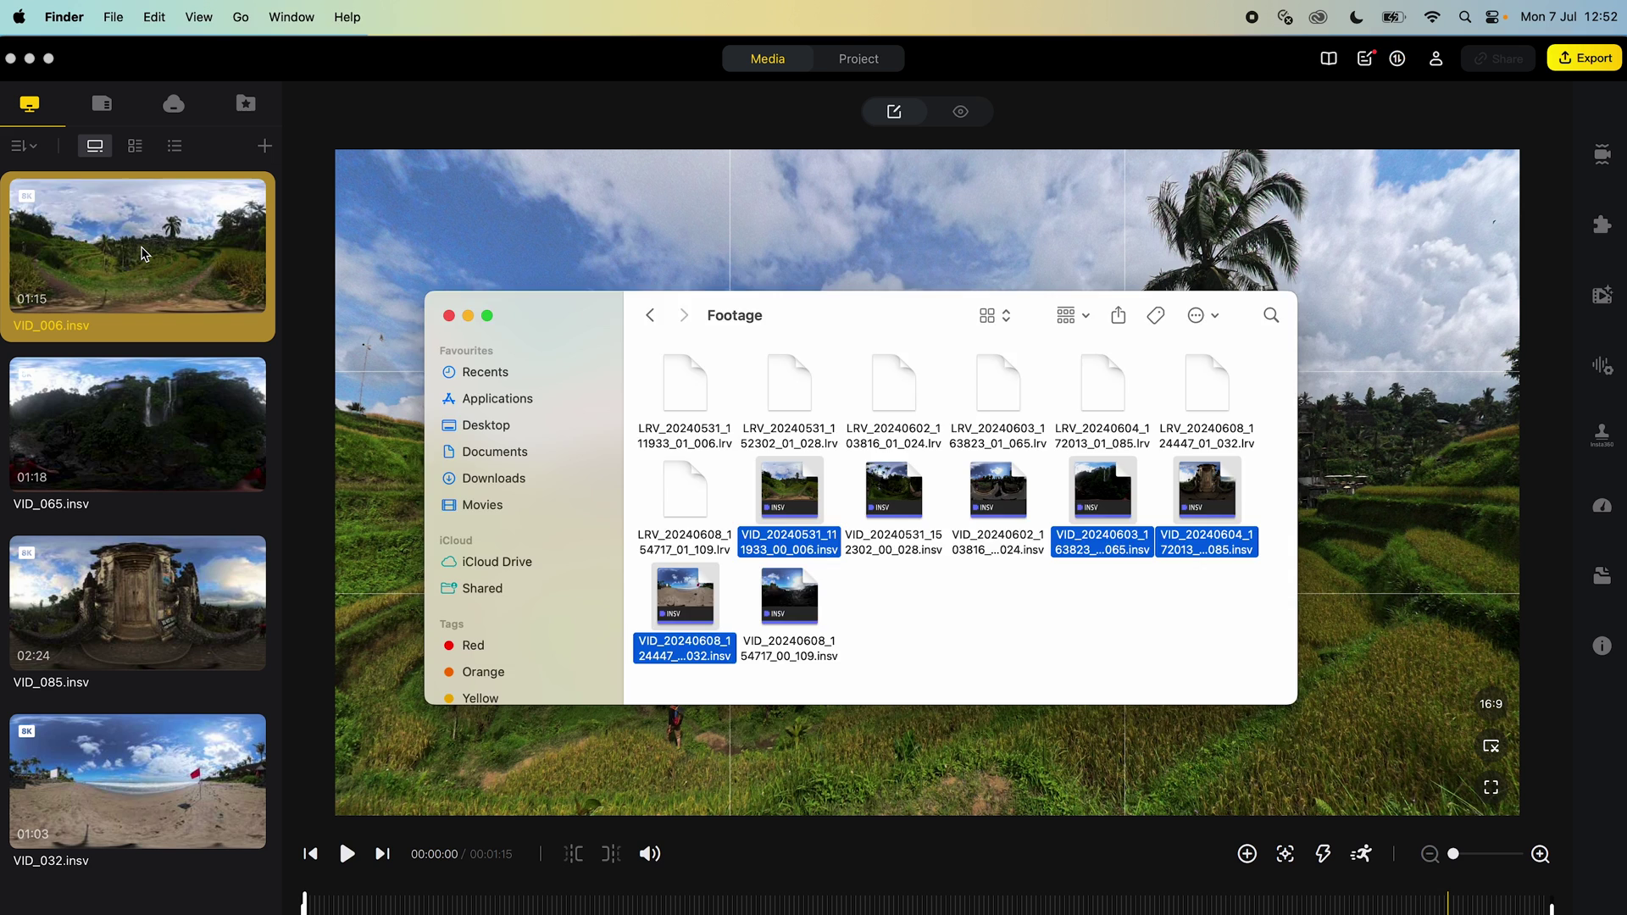
- Trim VID_006 by marking a trim start at 23 s and a trim end 15 s later
click(142, 254)
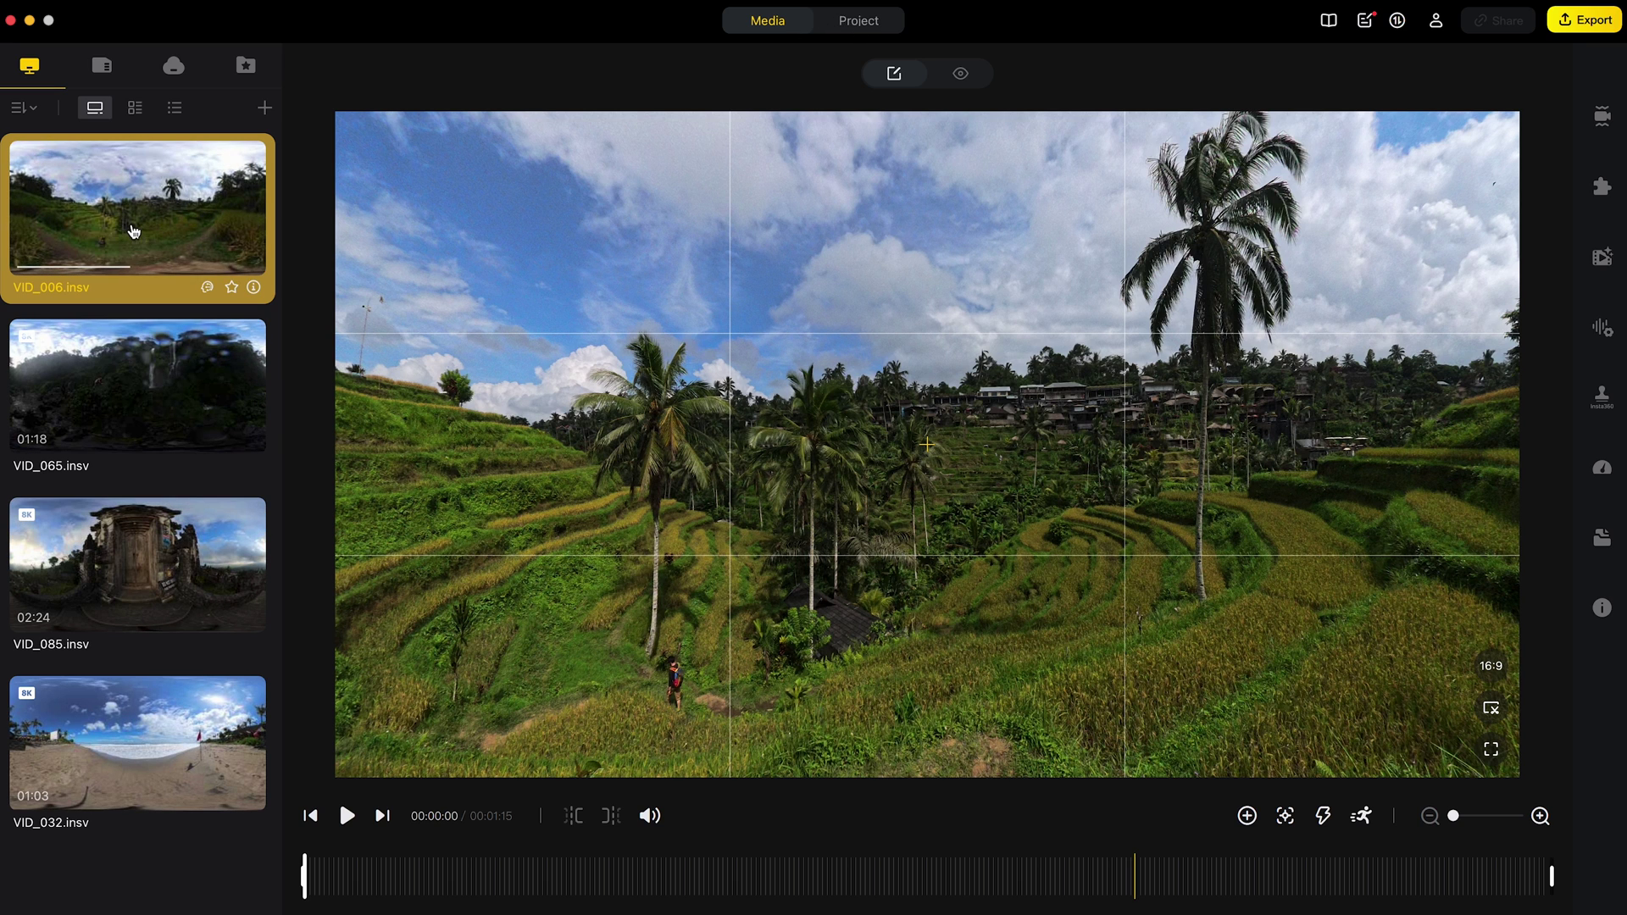
click(502, 882)
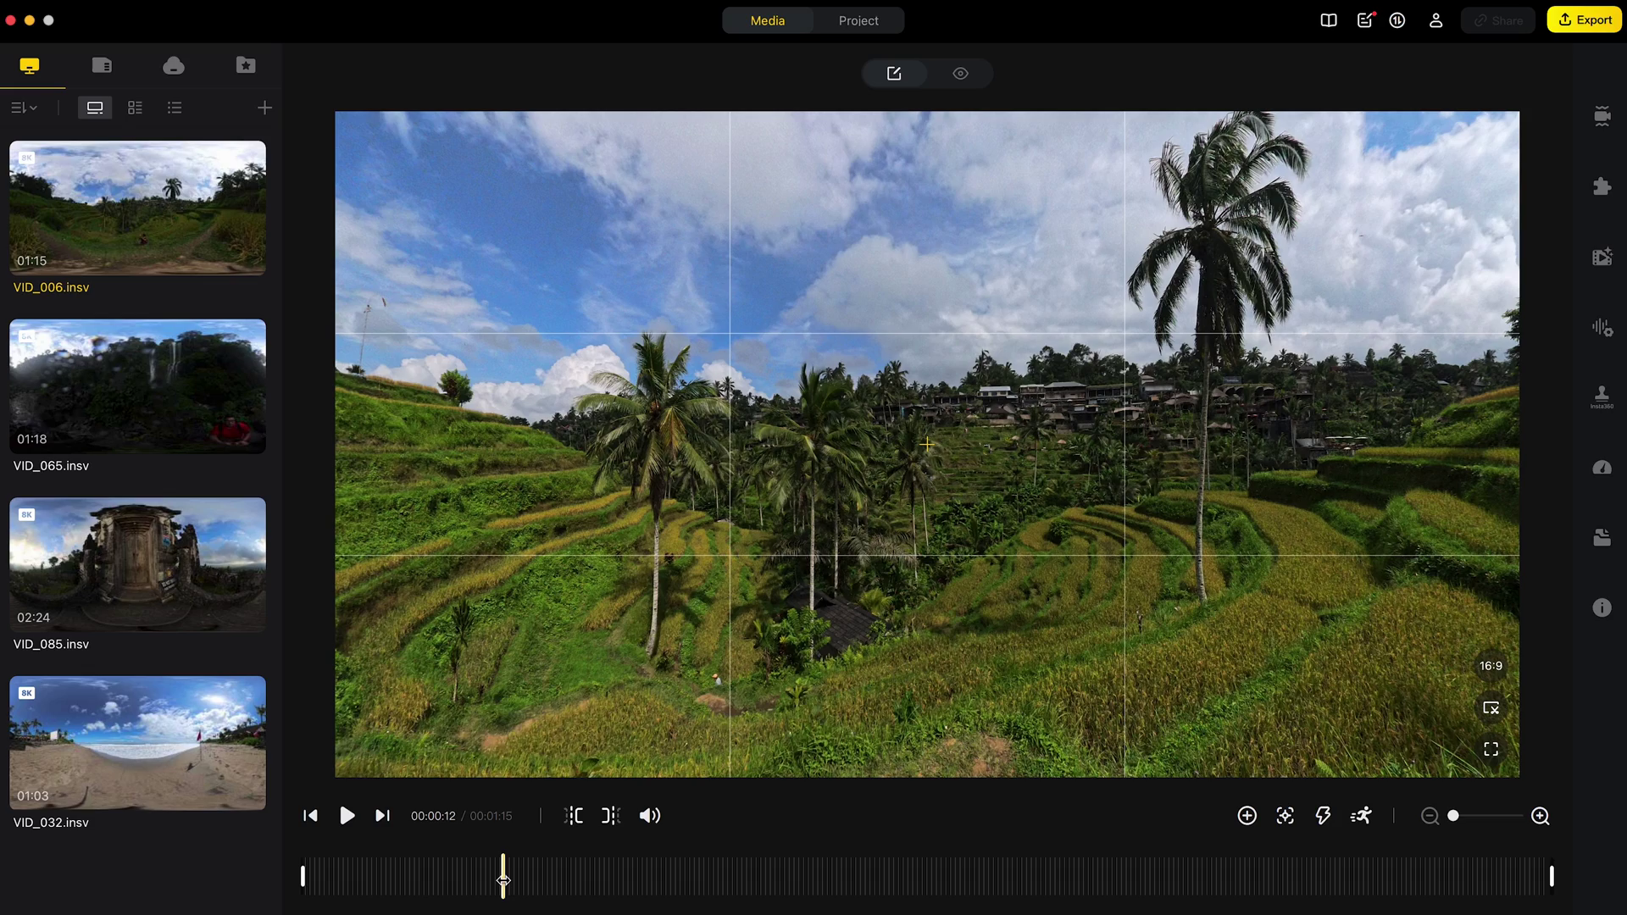
click(541, 882)
drag(577, 488, 1057, 422)
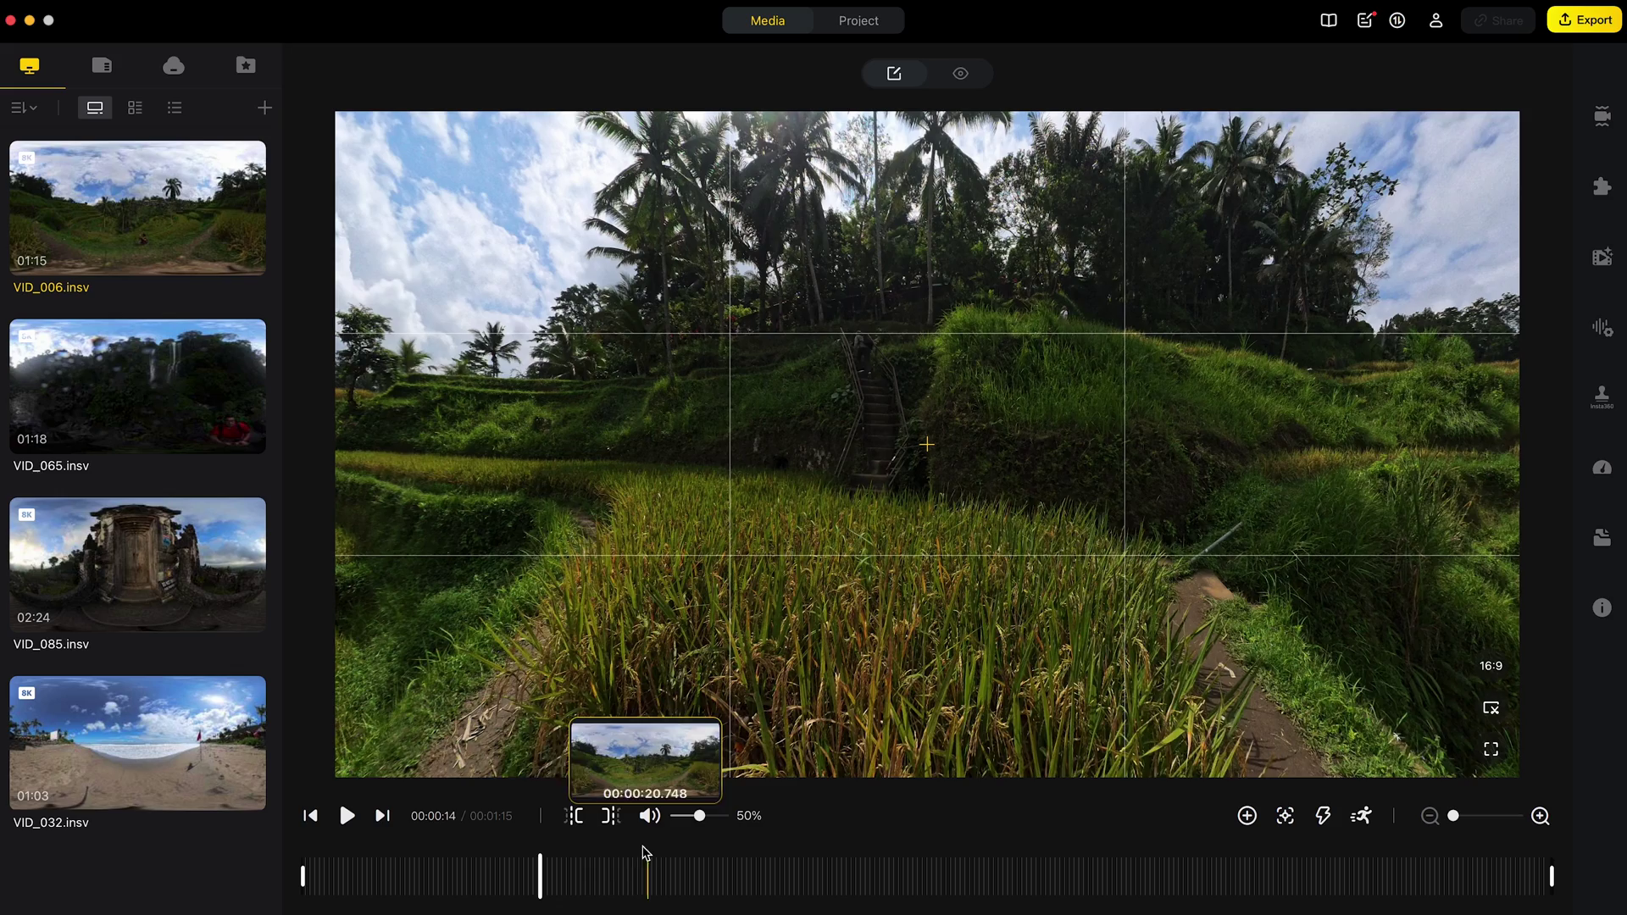
click(632, 866)
drag(631, 867, 687, 862)
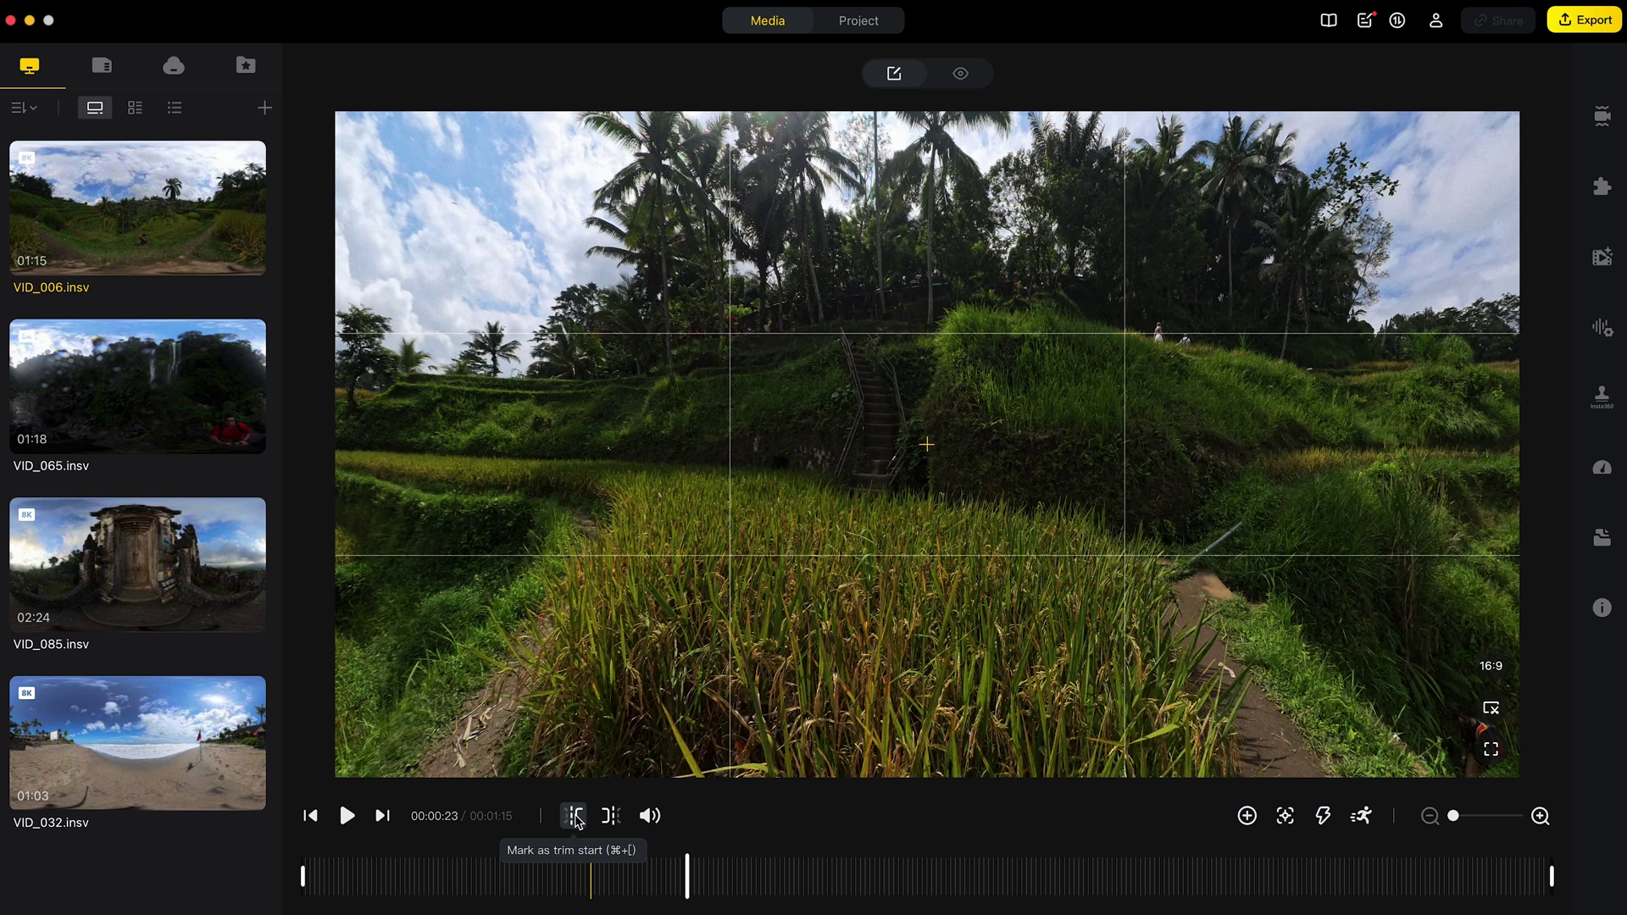
click(575, 817)
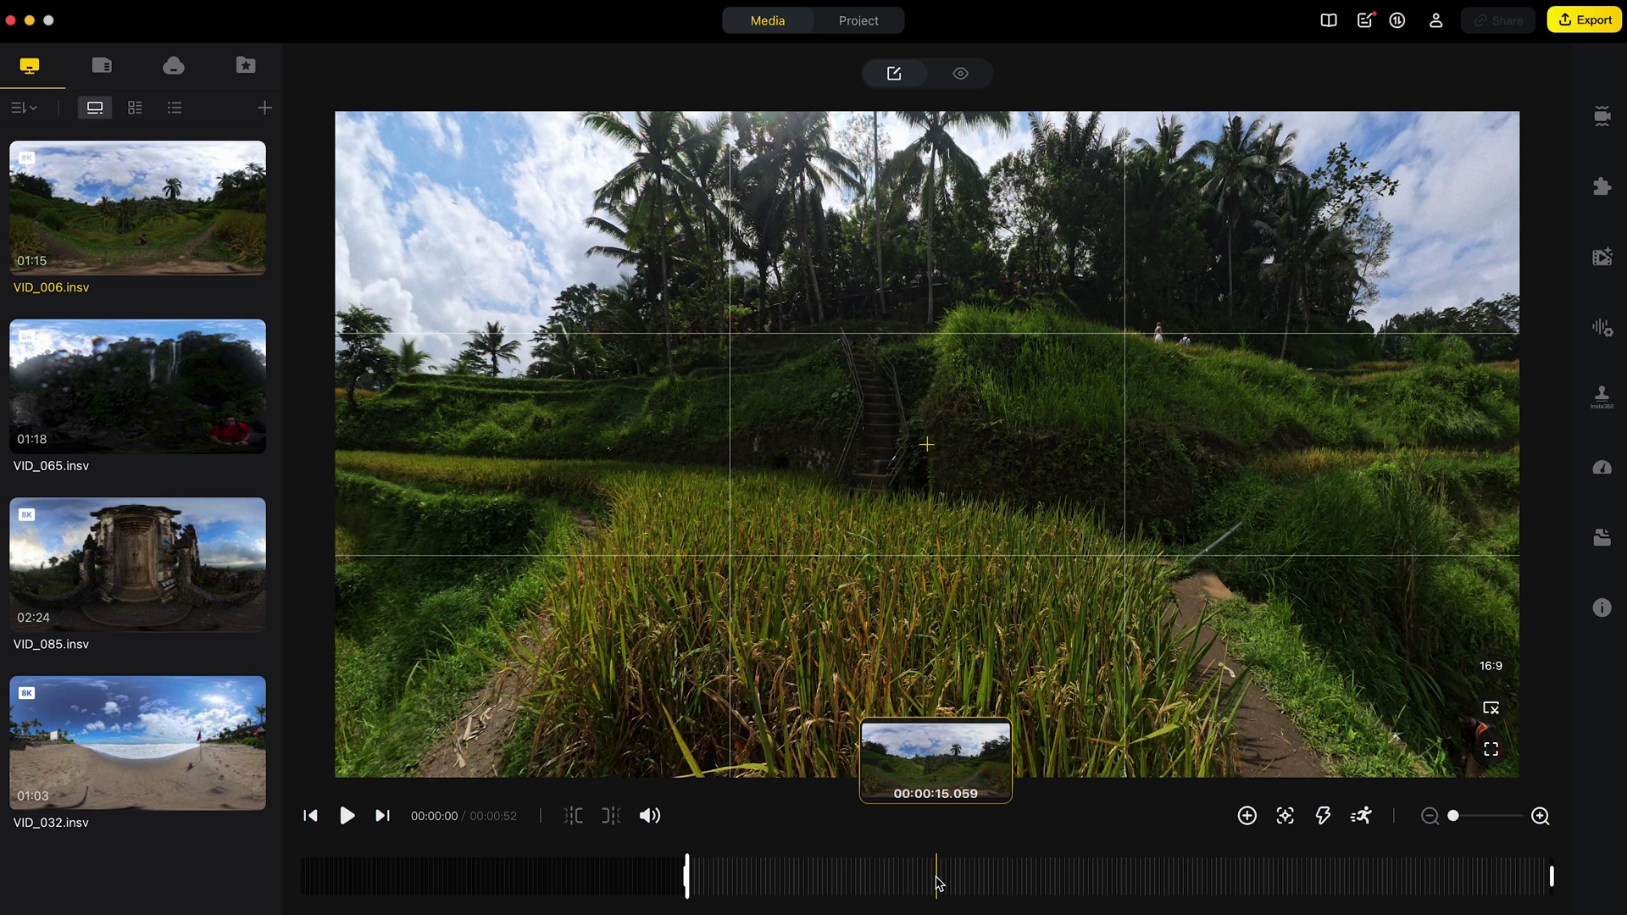
click(938, 882)
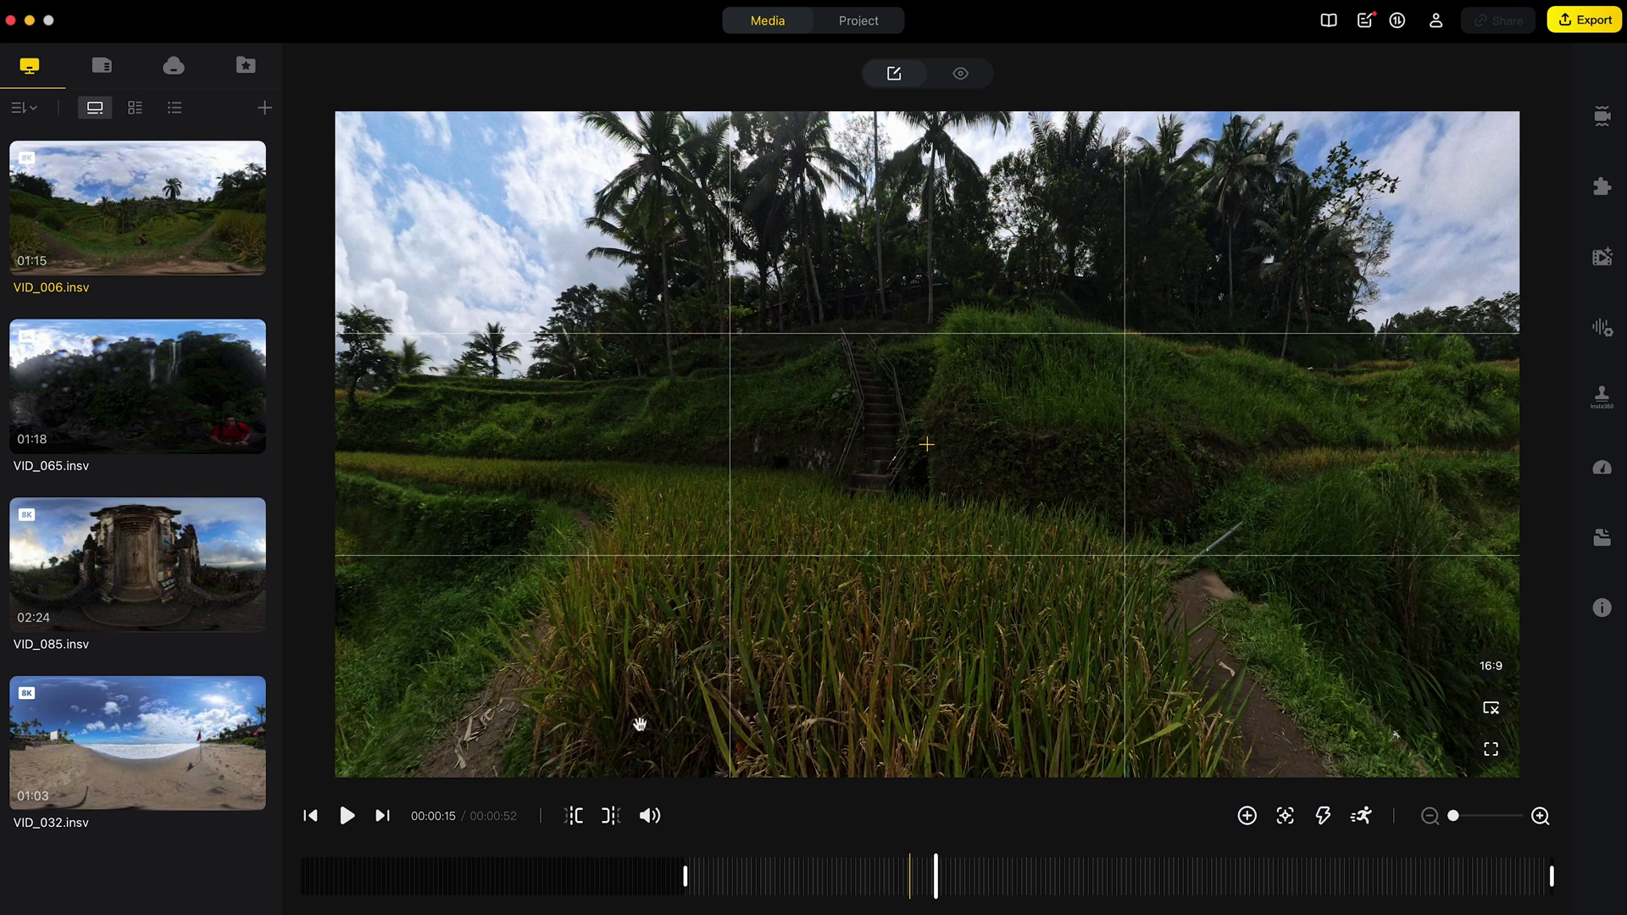
click(611, 816)
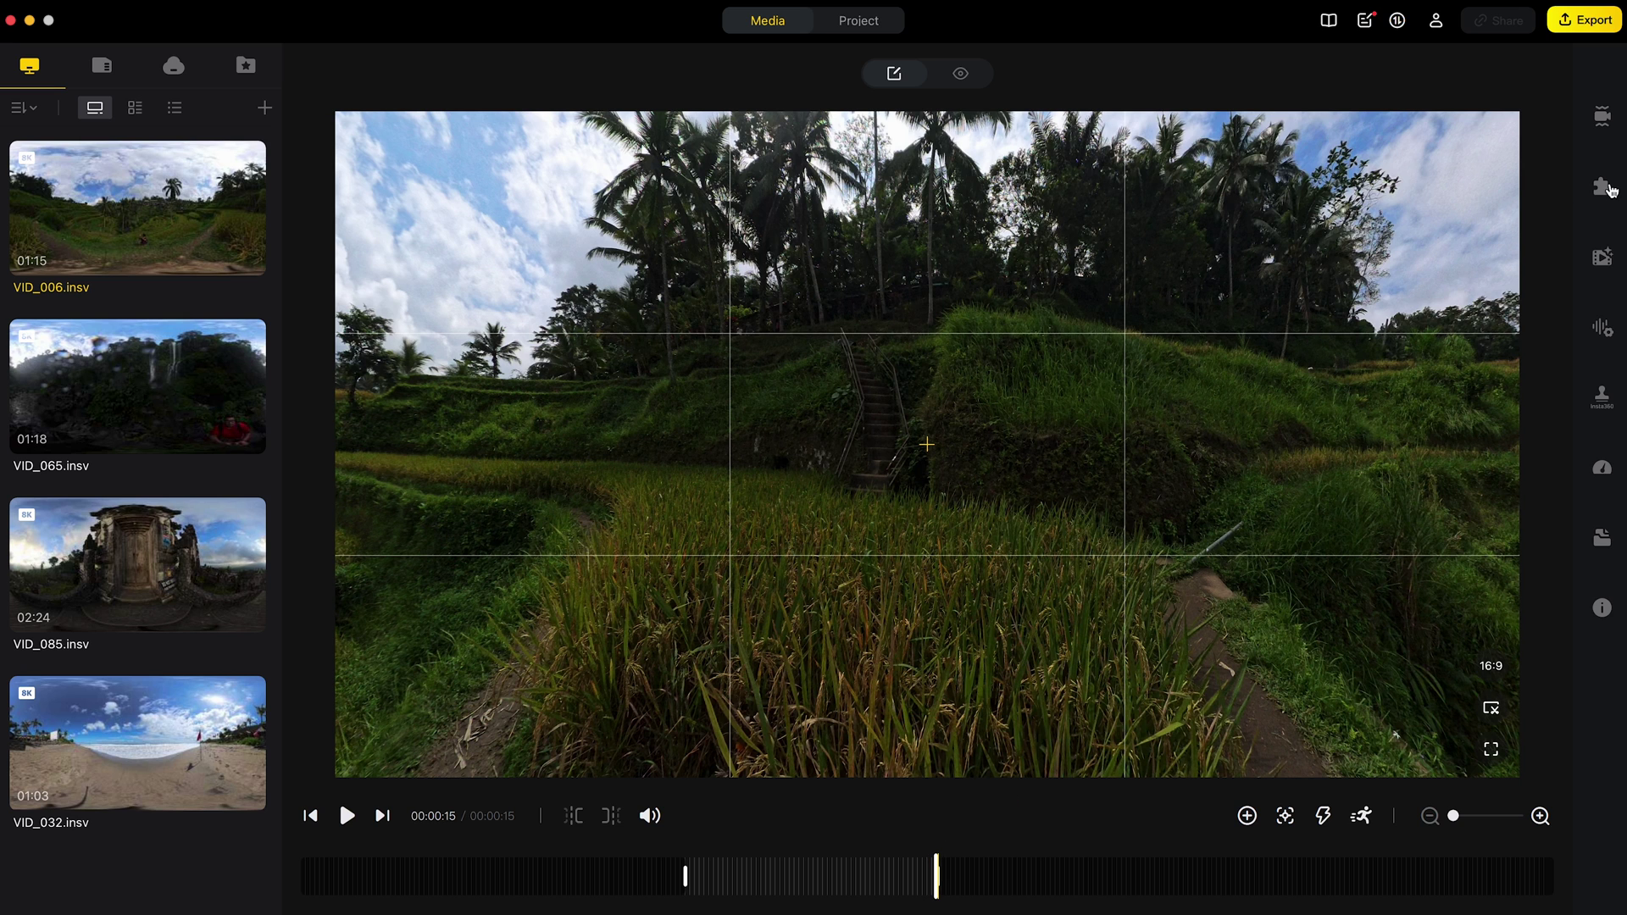
- Switch VID_006's stitching optimization to AI Stitching in the accessory settings
click(1604, 187)
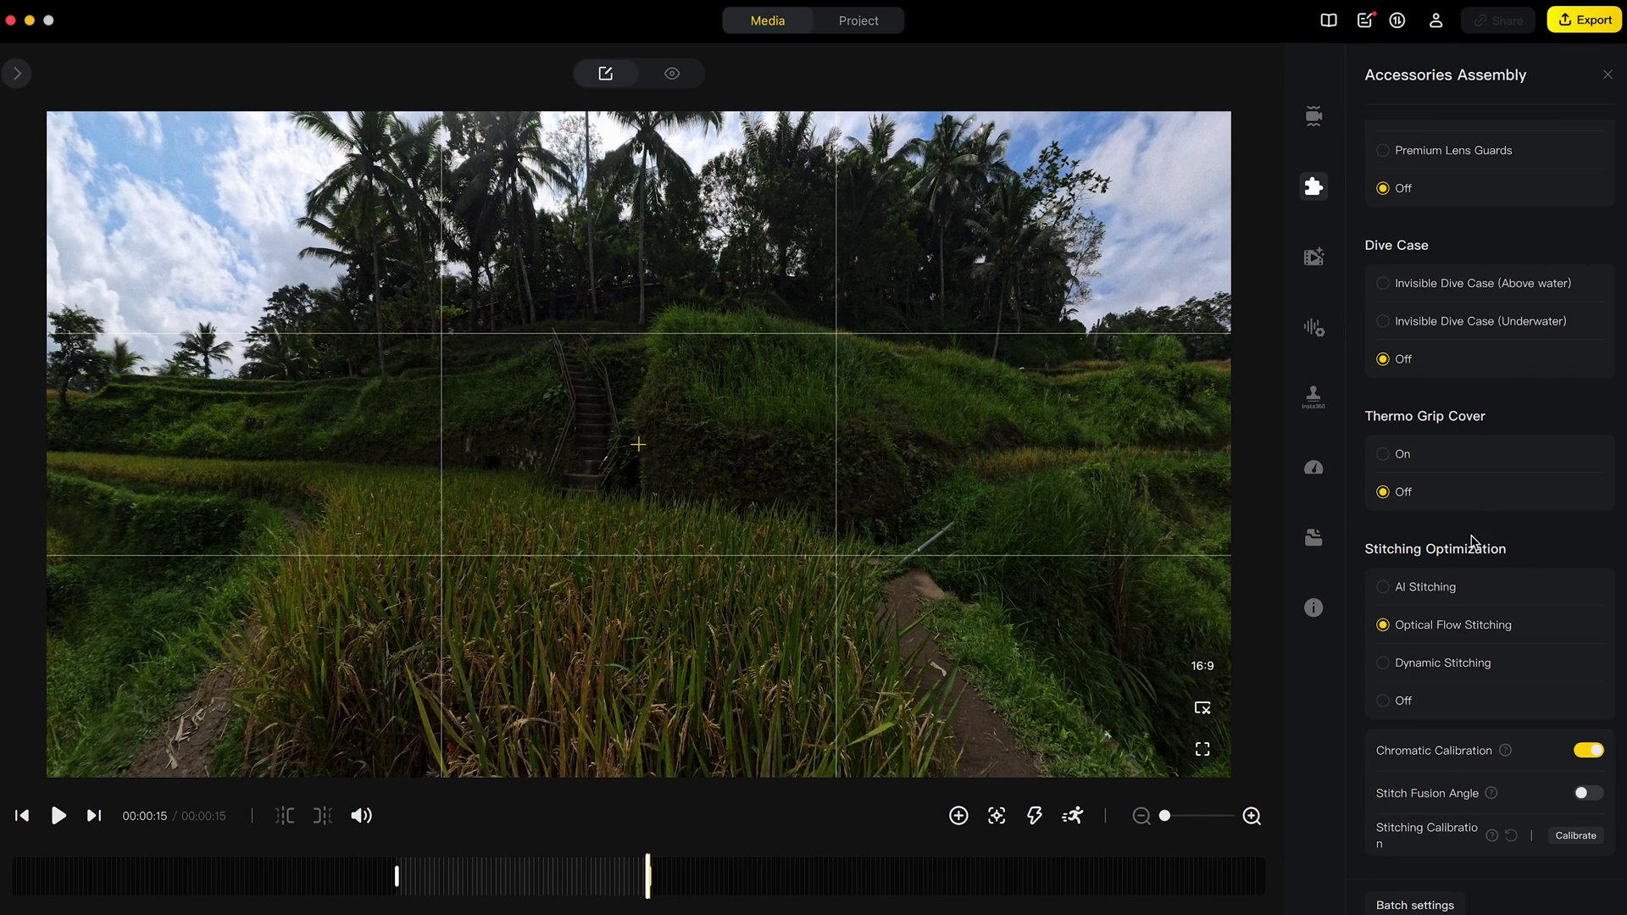
click(1436, 594)
click(1416, 668)
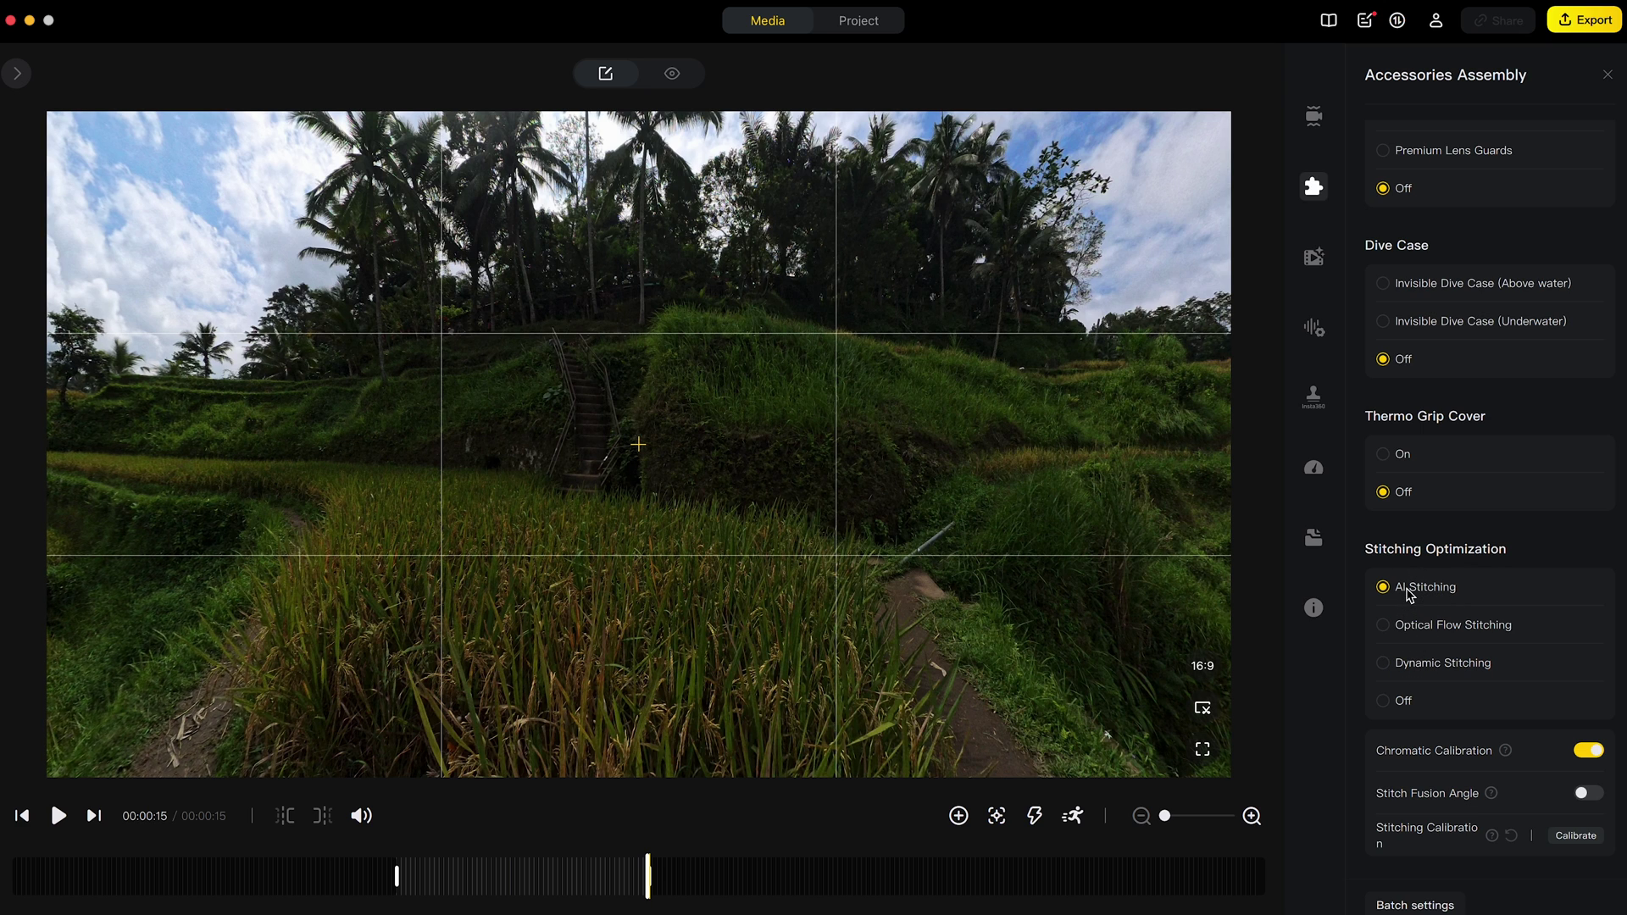
- Raise VID_006's Shadow and Saturation to 50 while framing the village and hiker
click(1314, 270)
drag(491, 382, 1076, 381)
drag(426, 415, 835, 394)
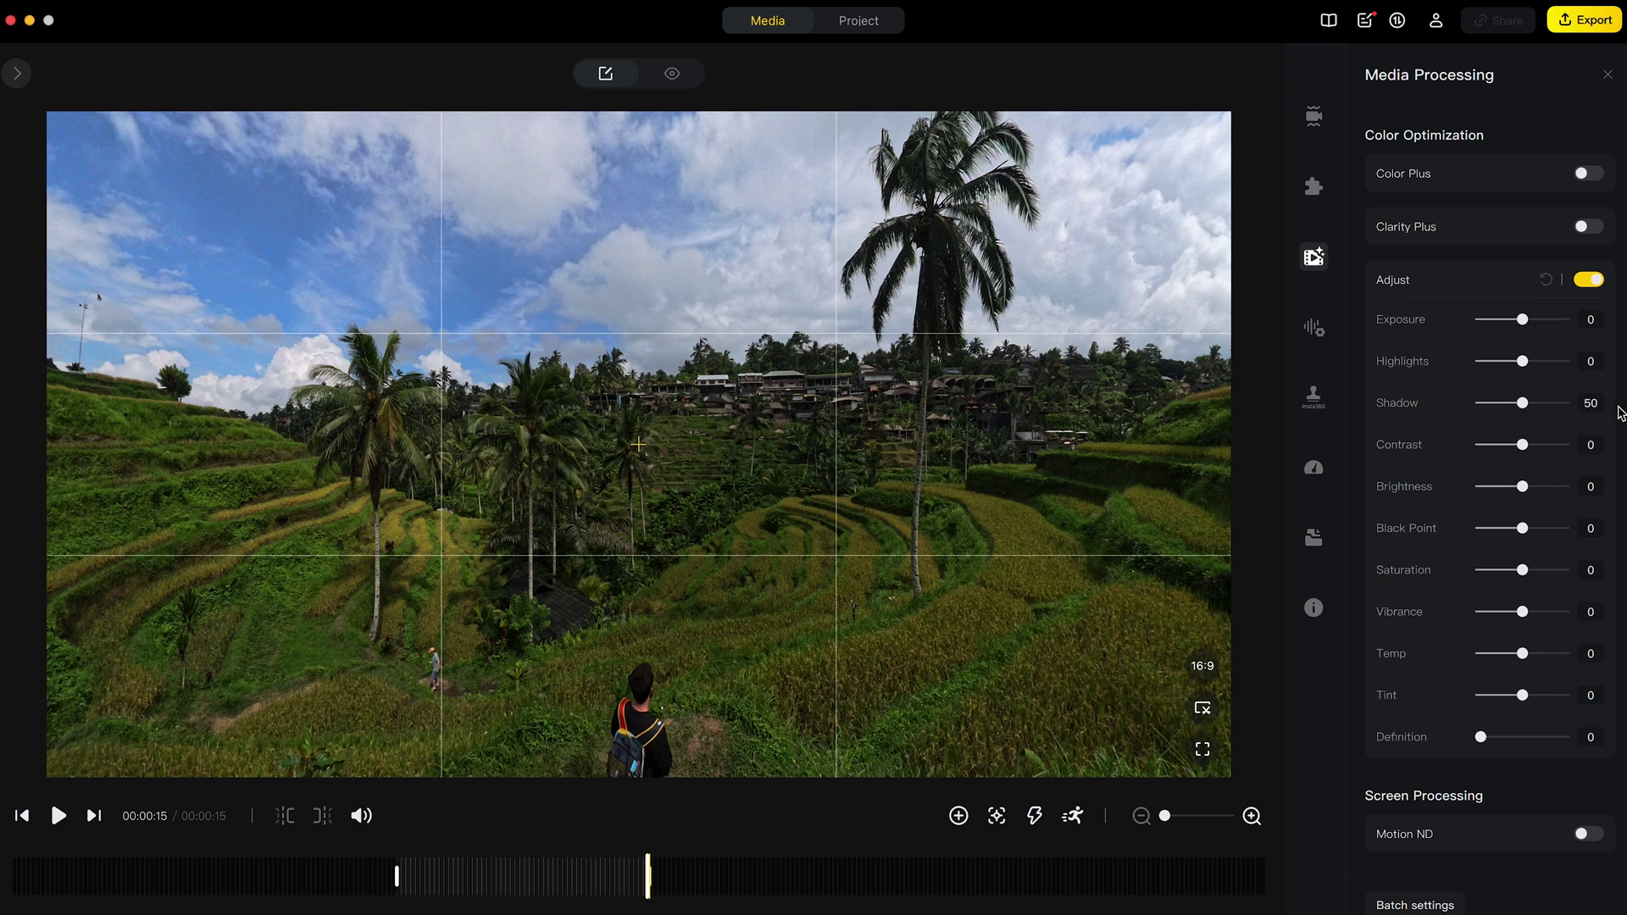
key(Return)
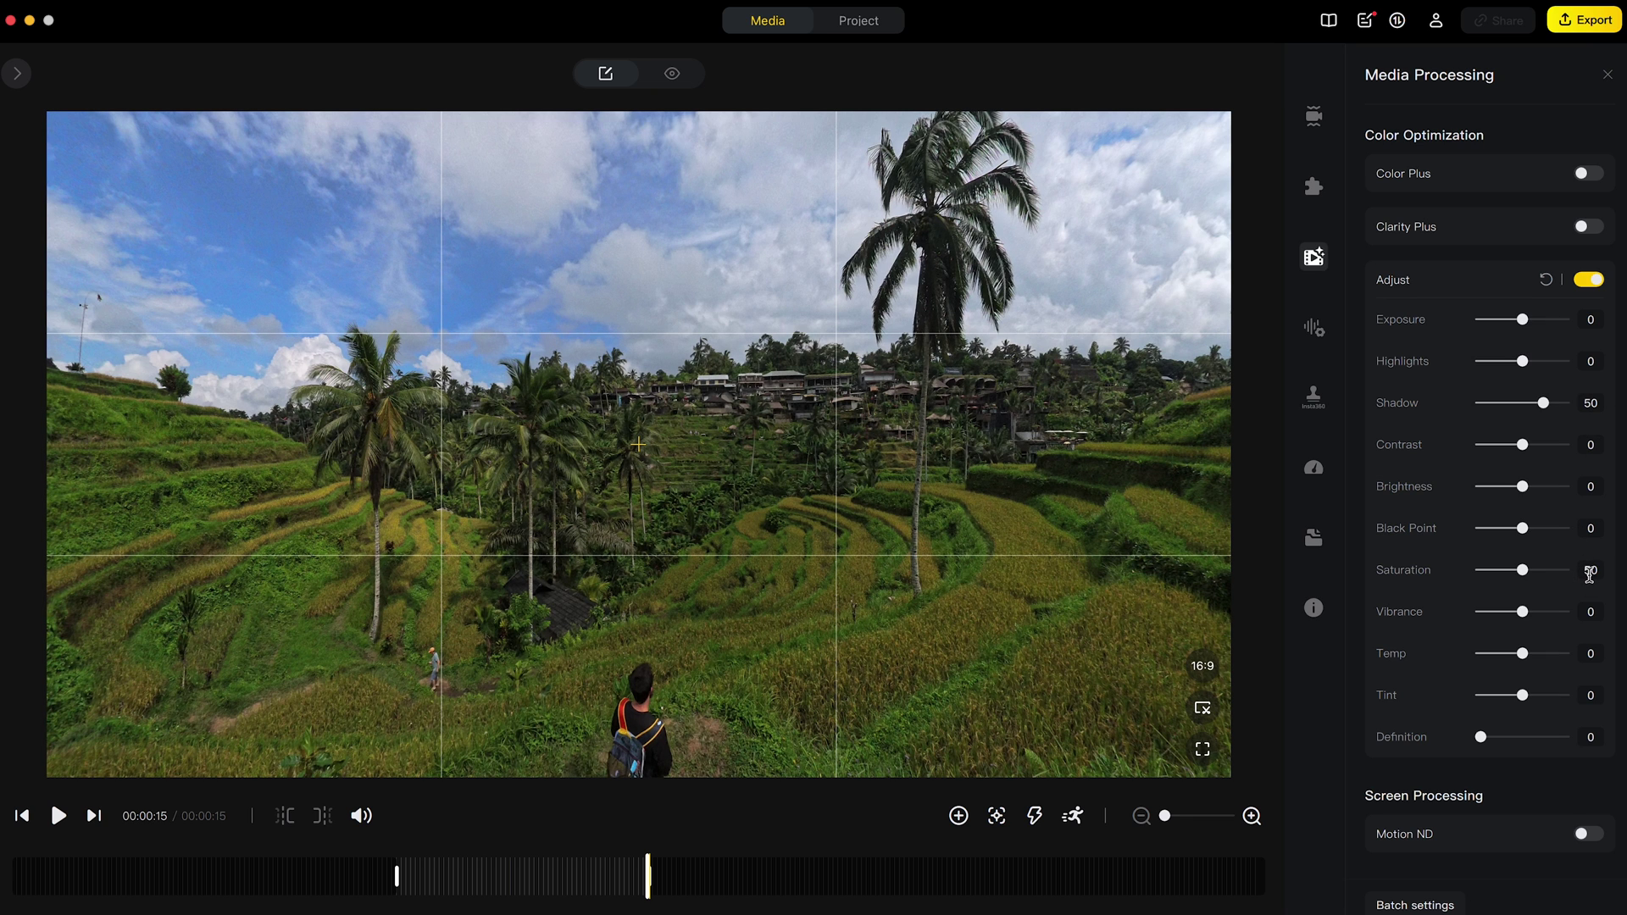
key(Return)
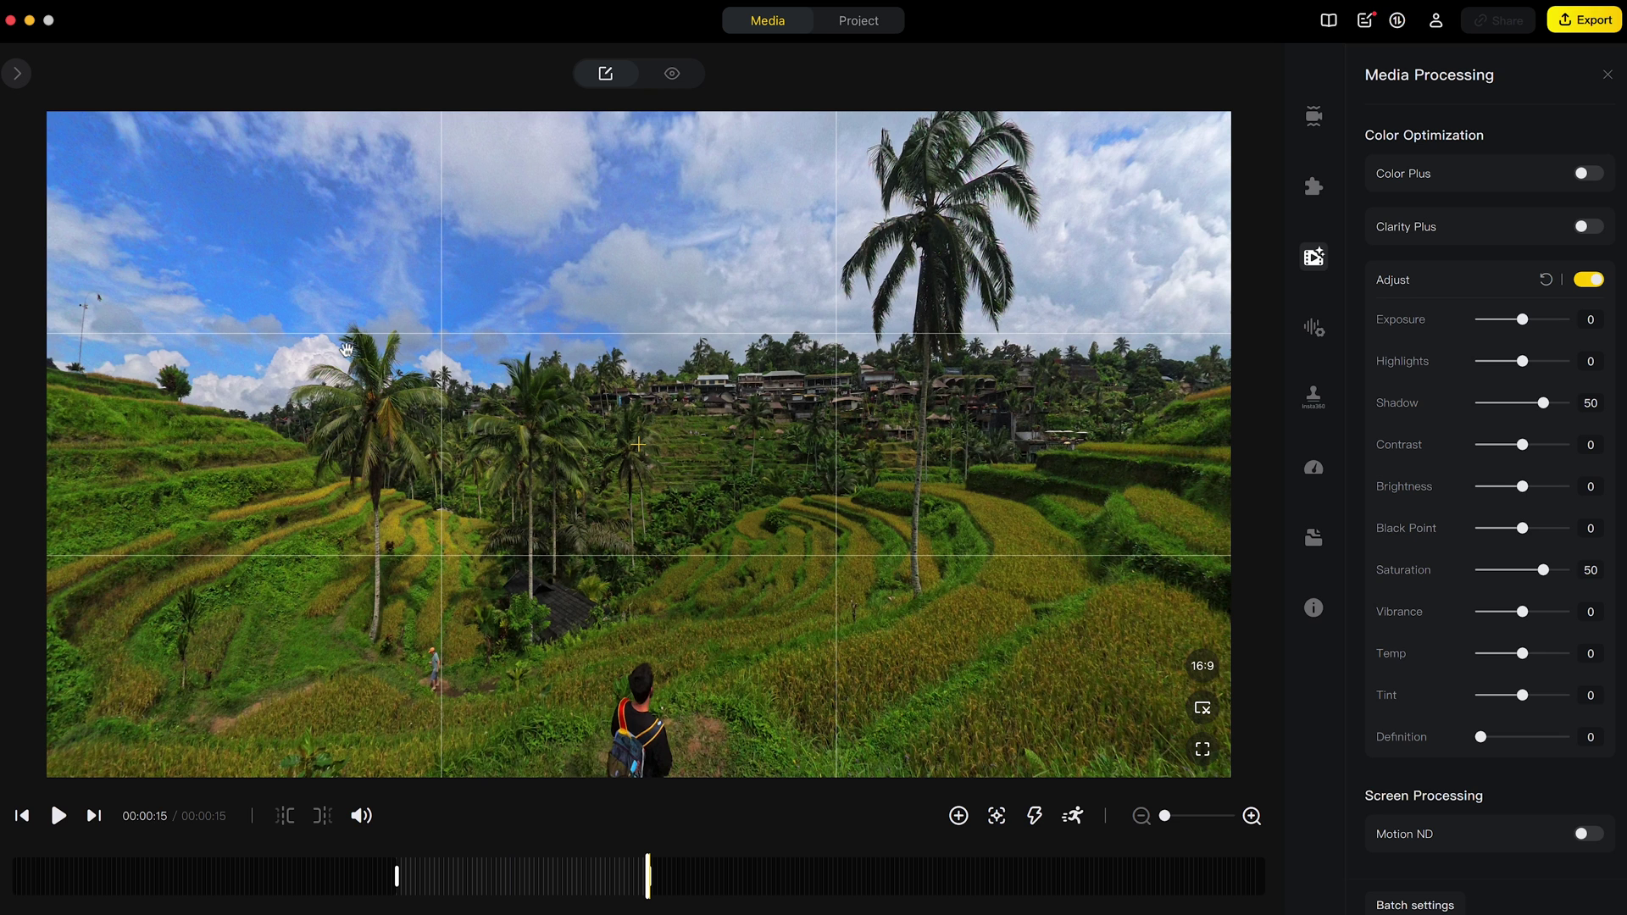
- Load VID_065 and trim it to 15 seconds starting around 27 s
click(17, 73)
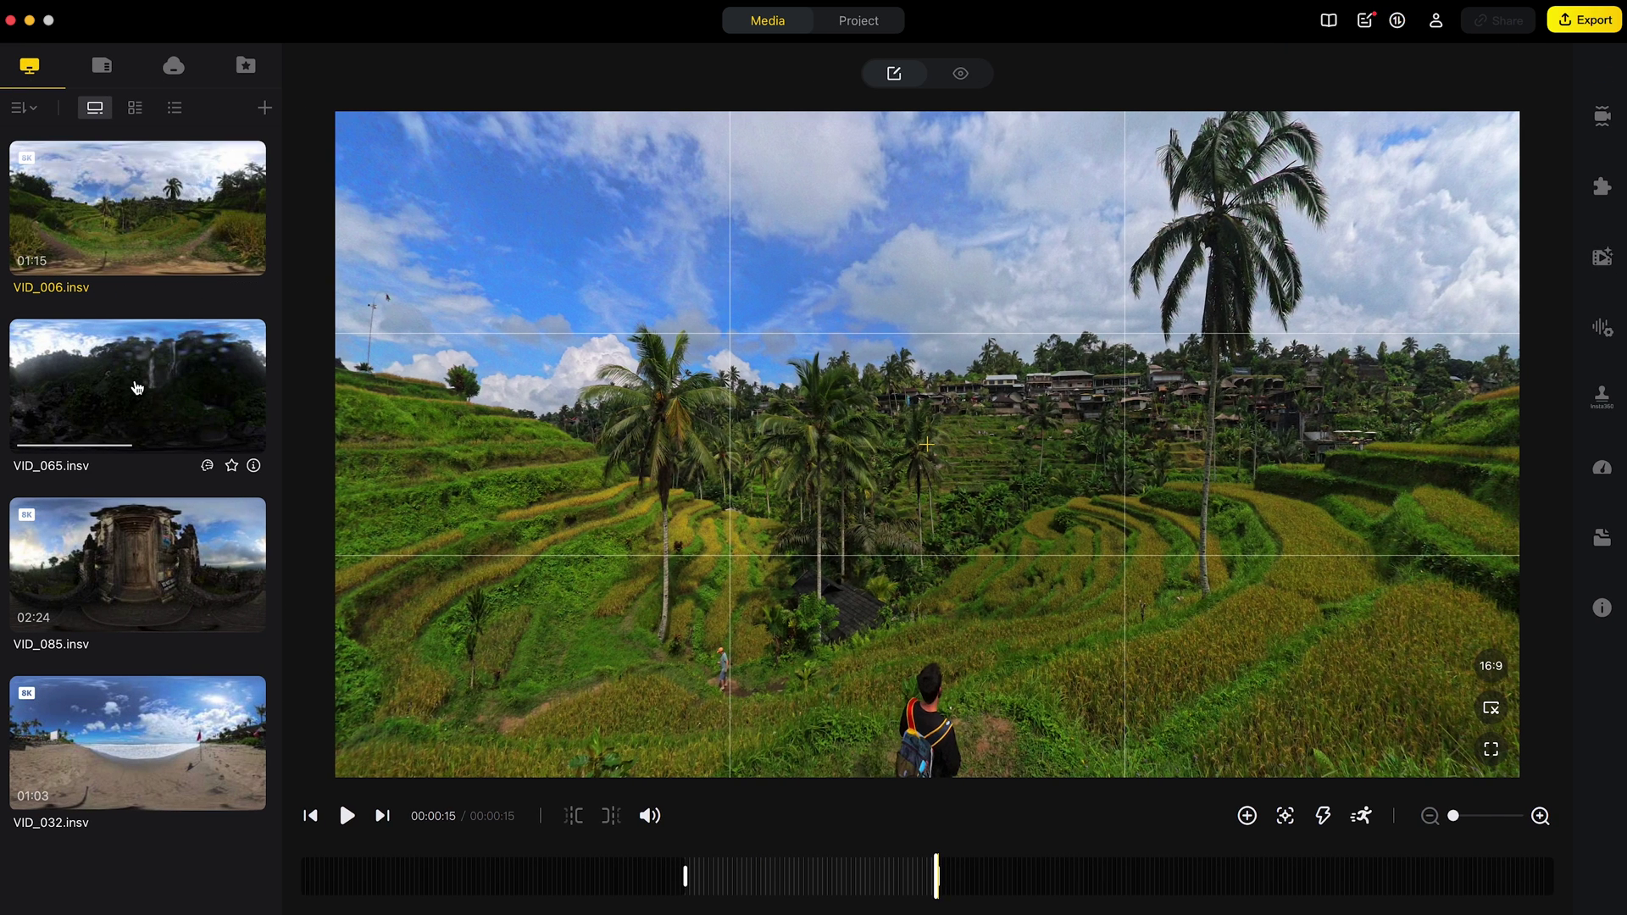
click(136, 392)
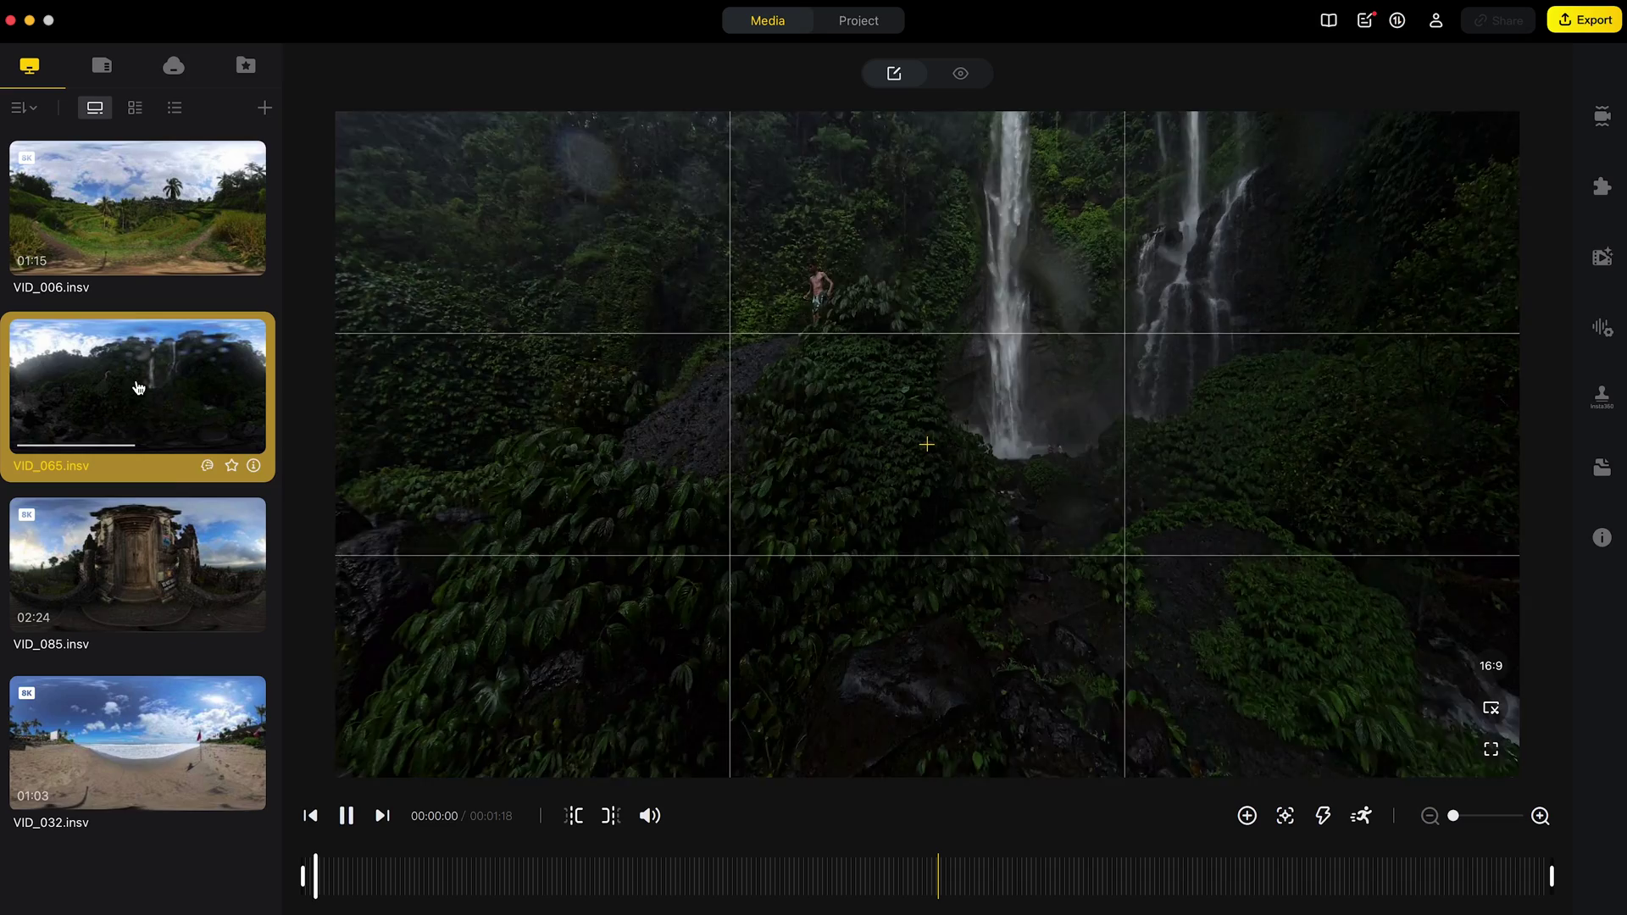
click(347, 815)
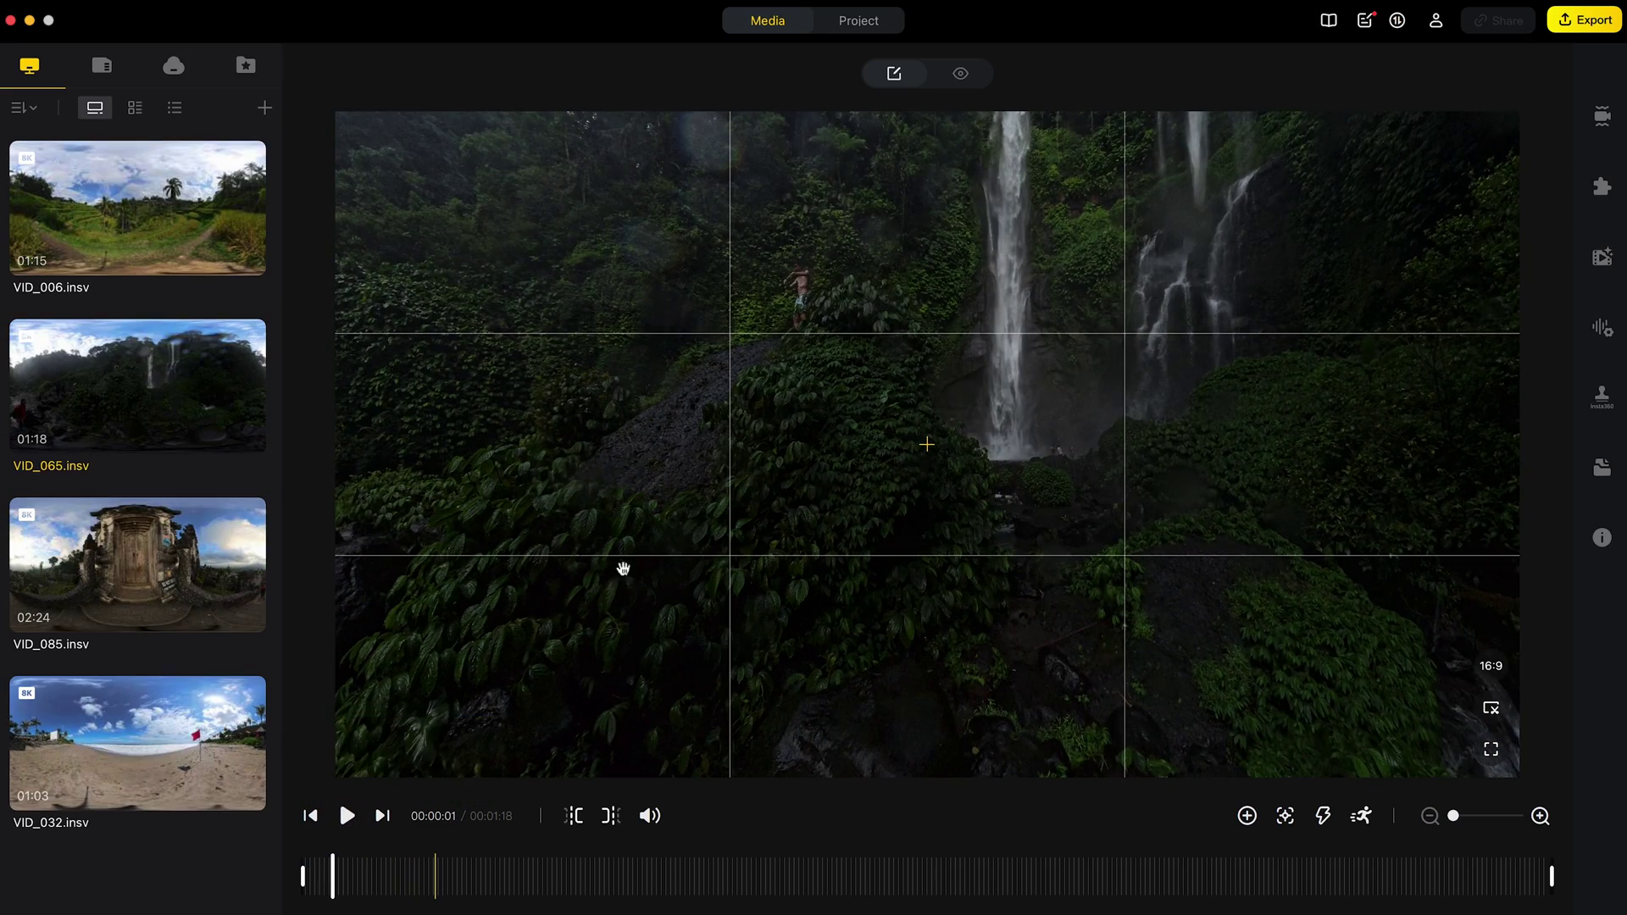
drag(624, 571, 903, 358)
drag(428, 882, 744, 863)
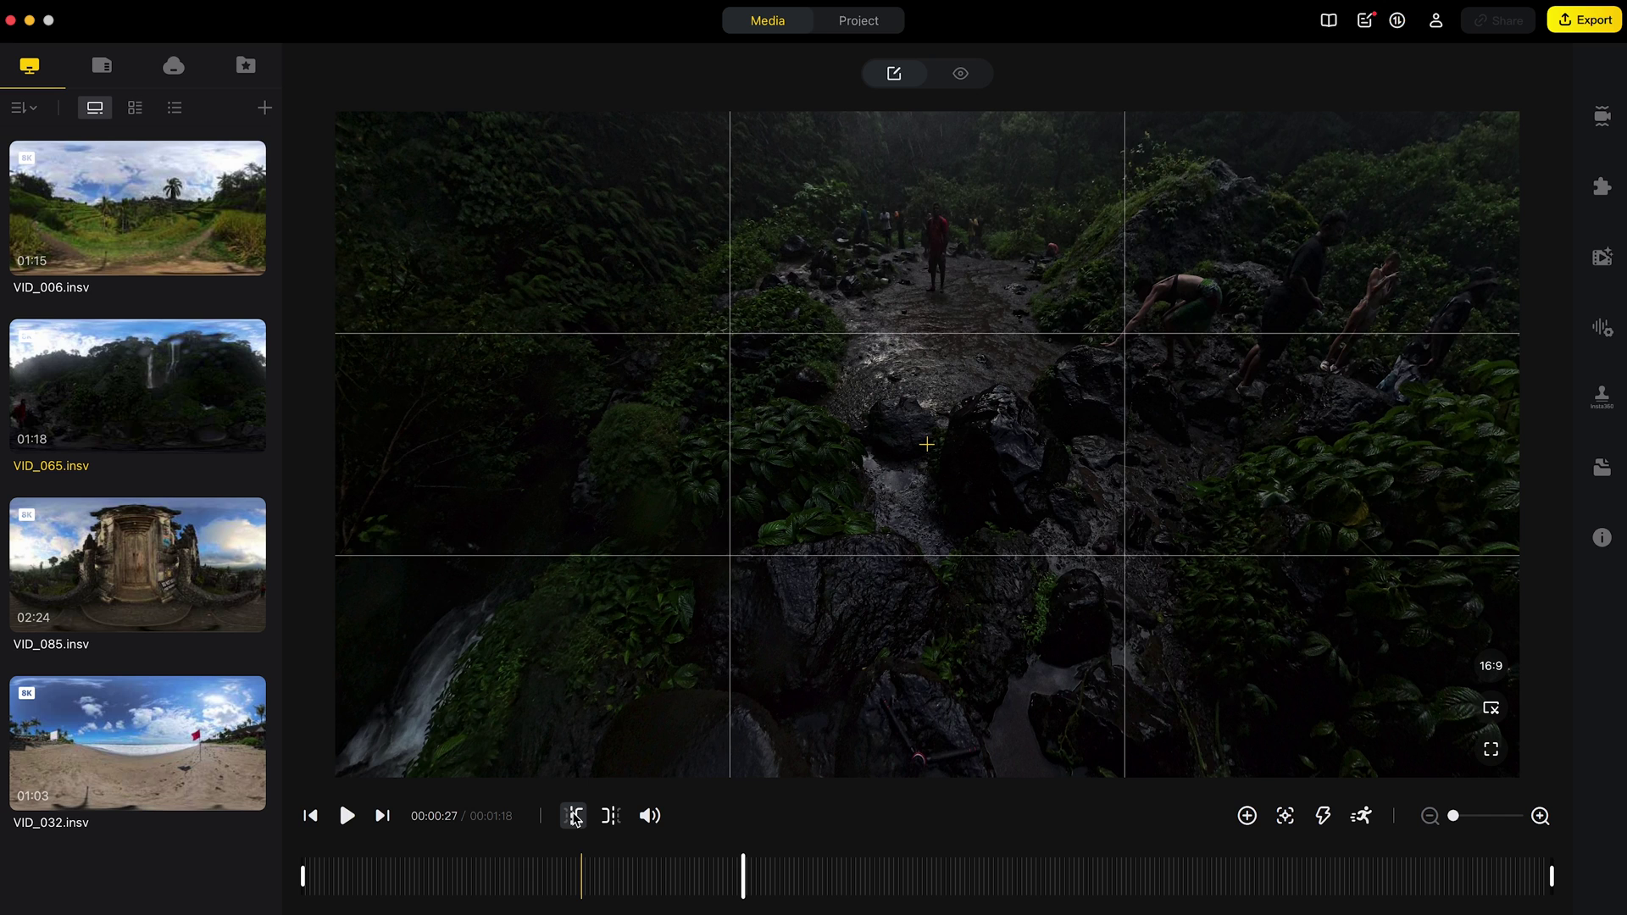
click(574, 815)
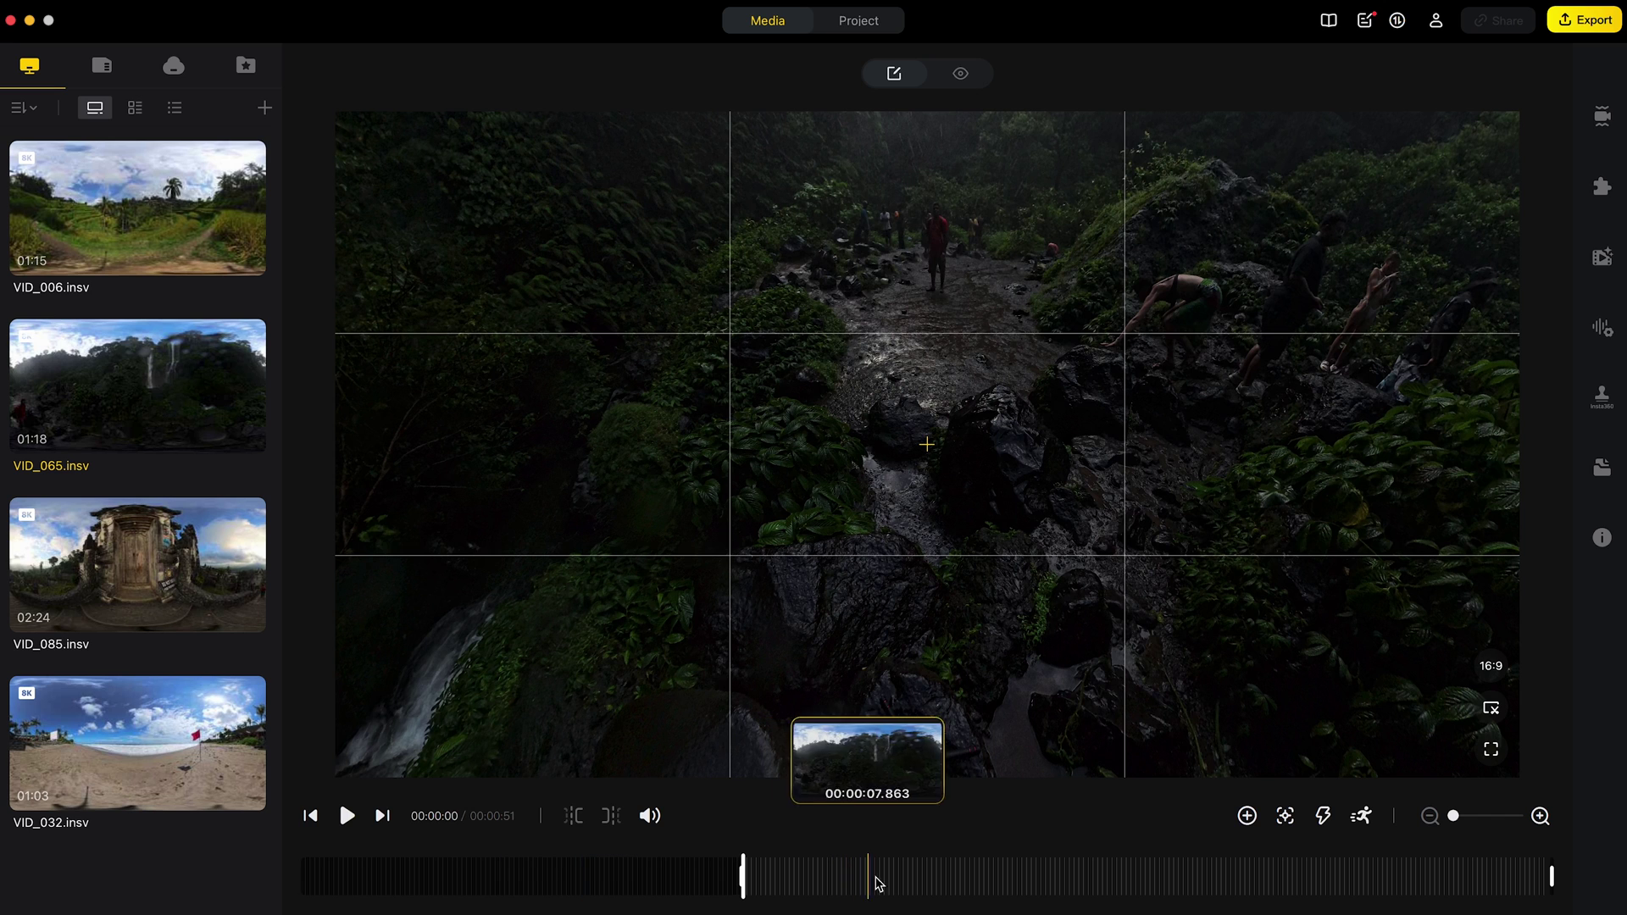
click(982, 878)
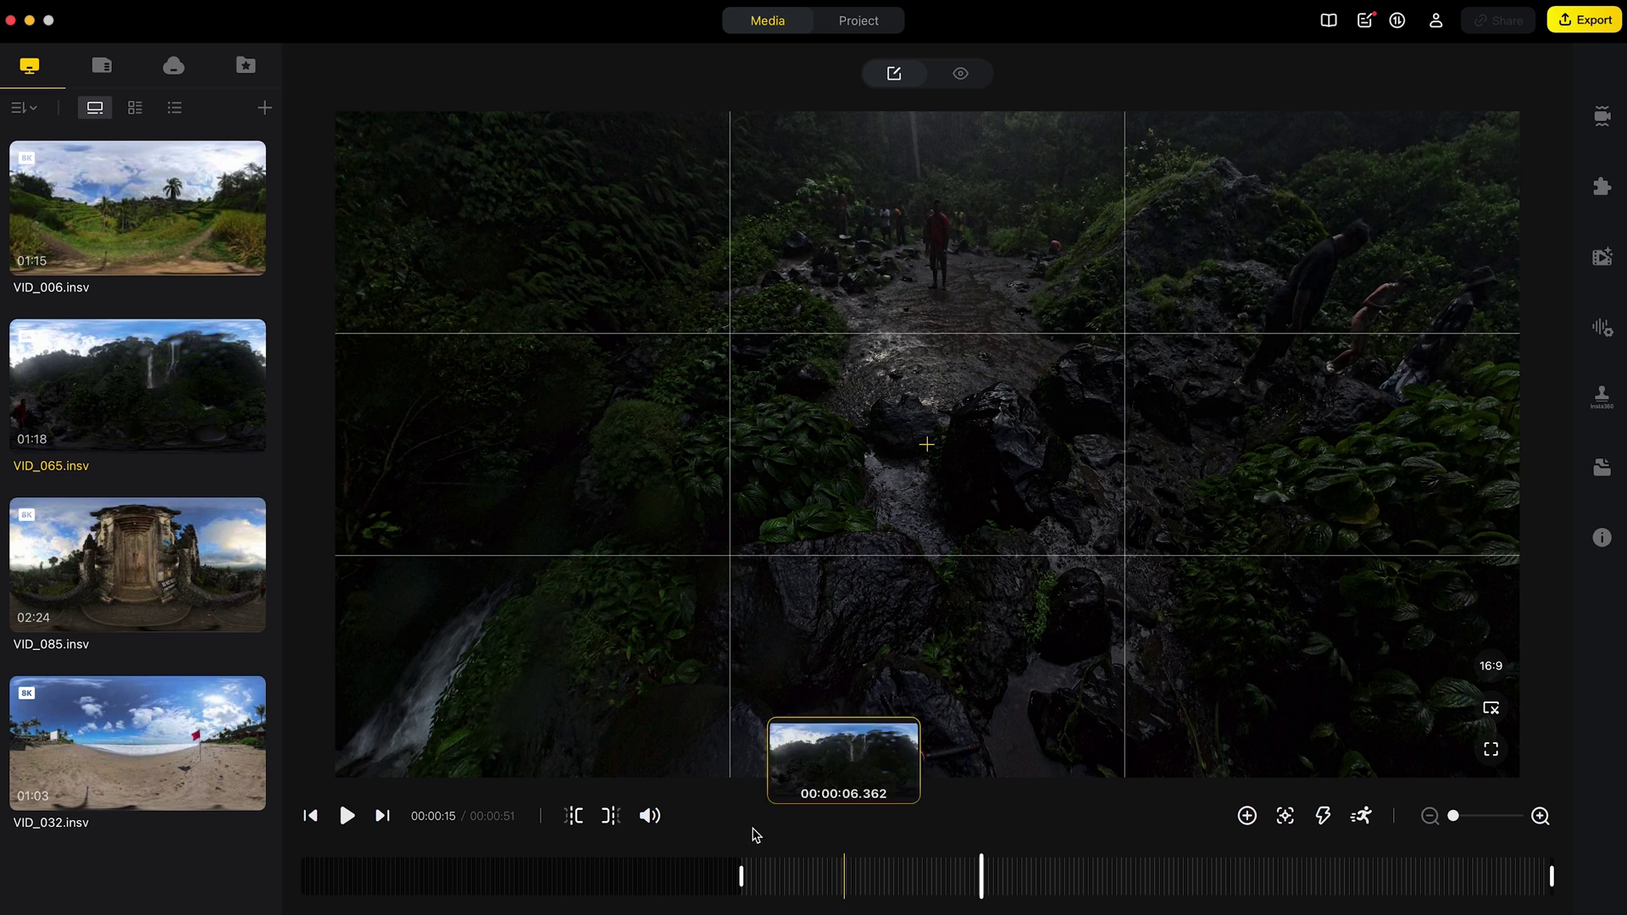
click(611, 816)
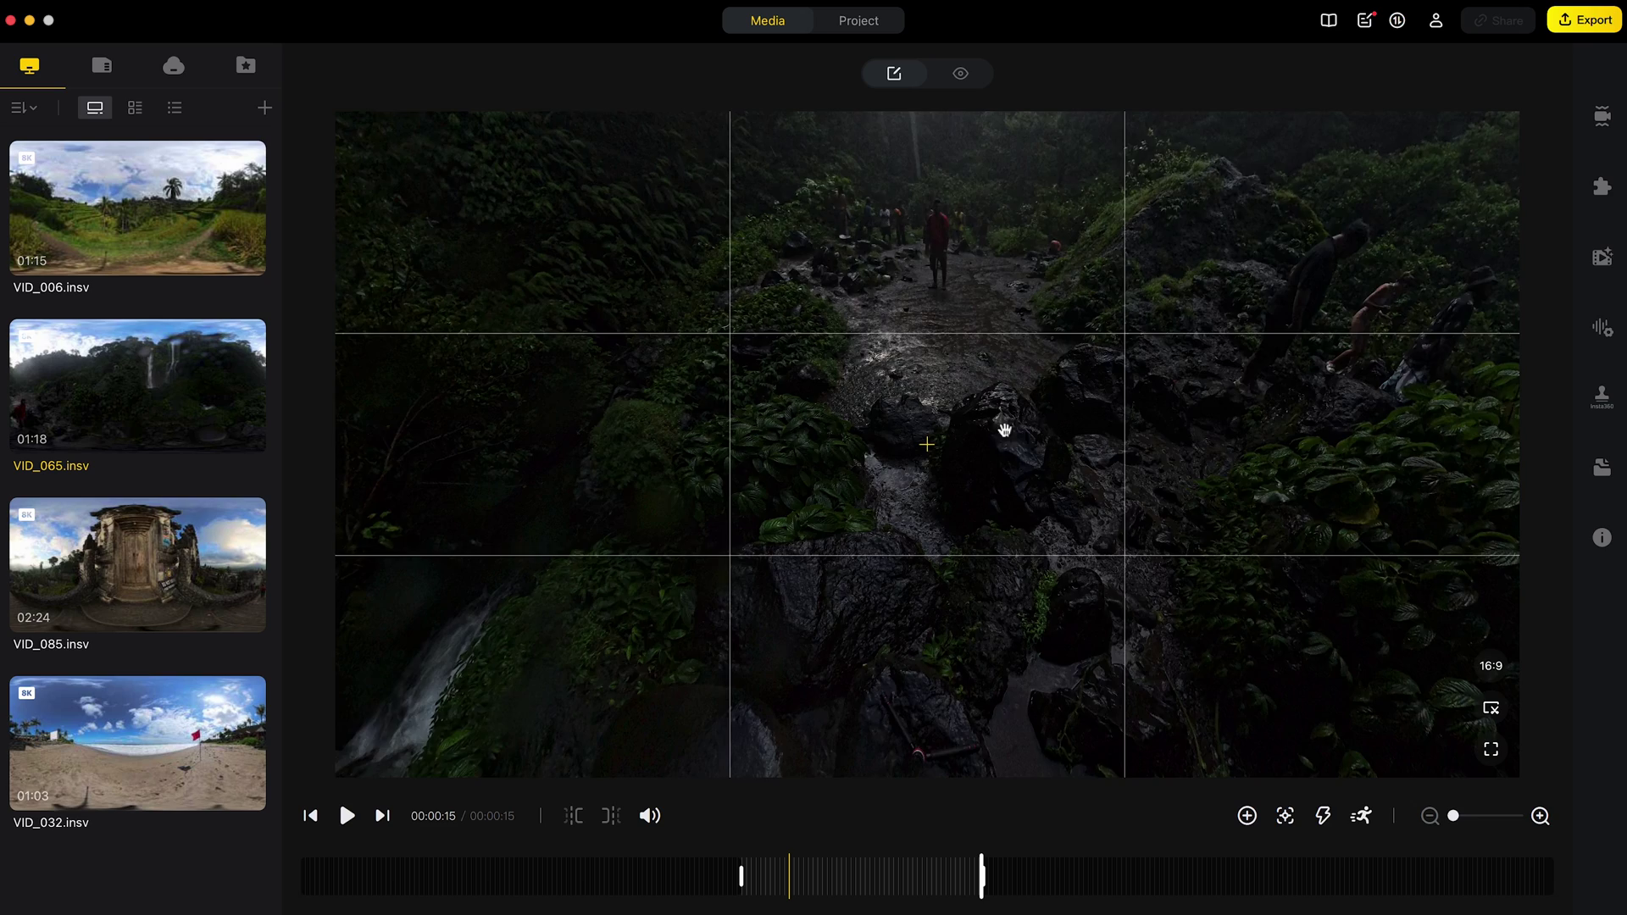
- Set VID_065's Shadow and Saturation to 50, framing the waterfall and climber
drag(1038, 399, 823, 577)
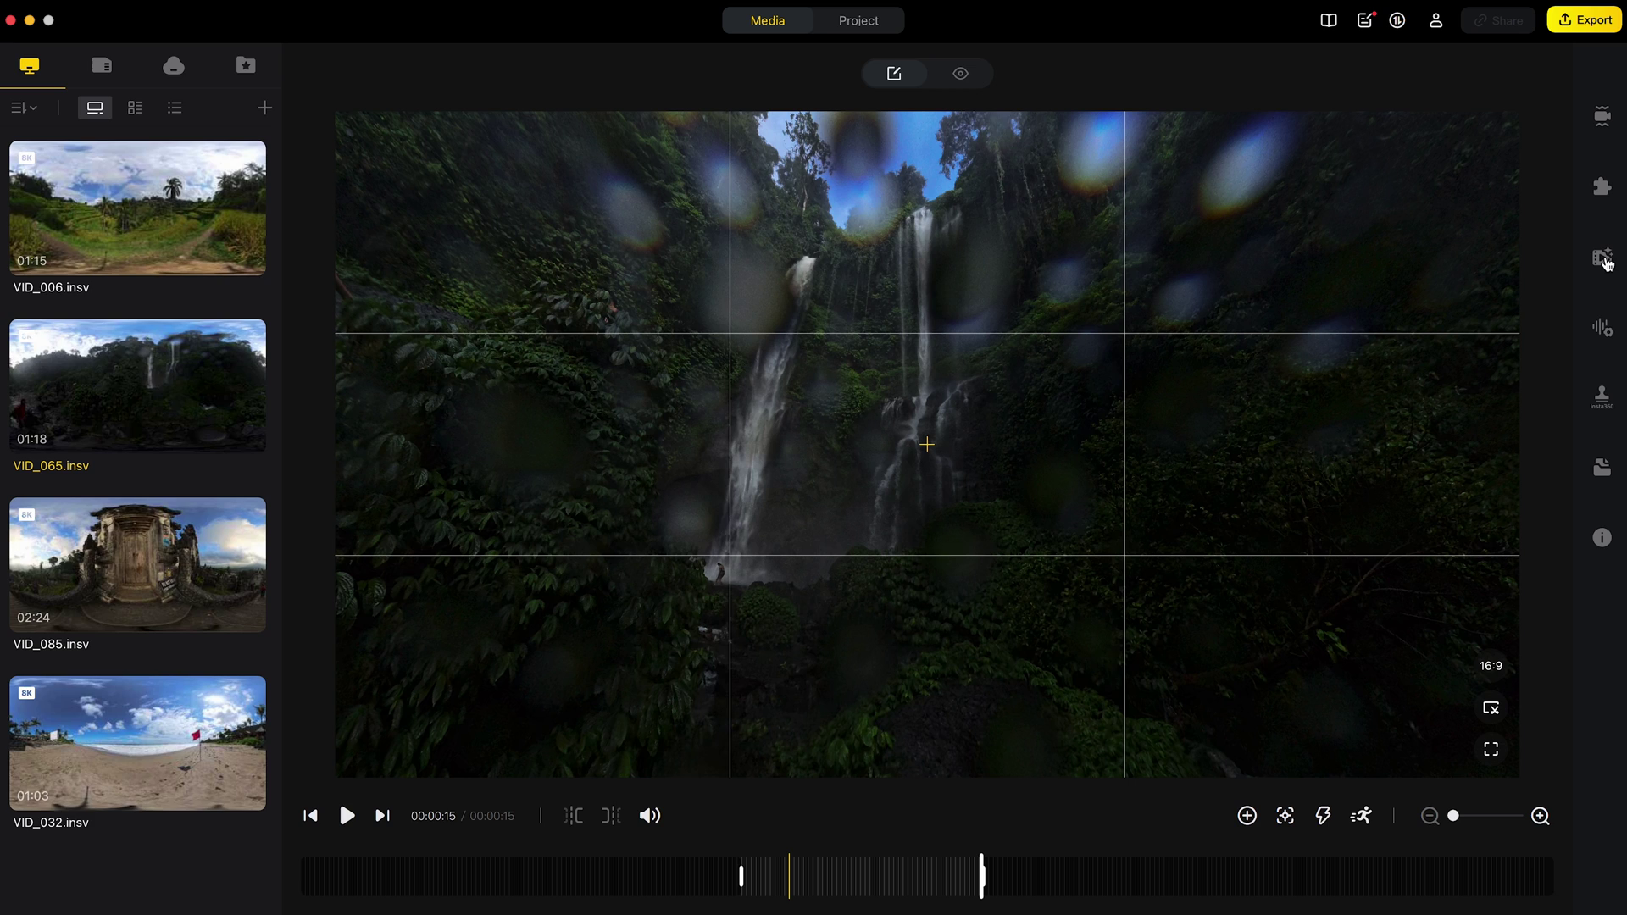
click(1603, 259)
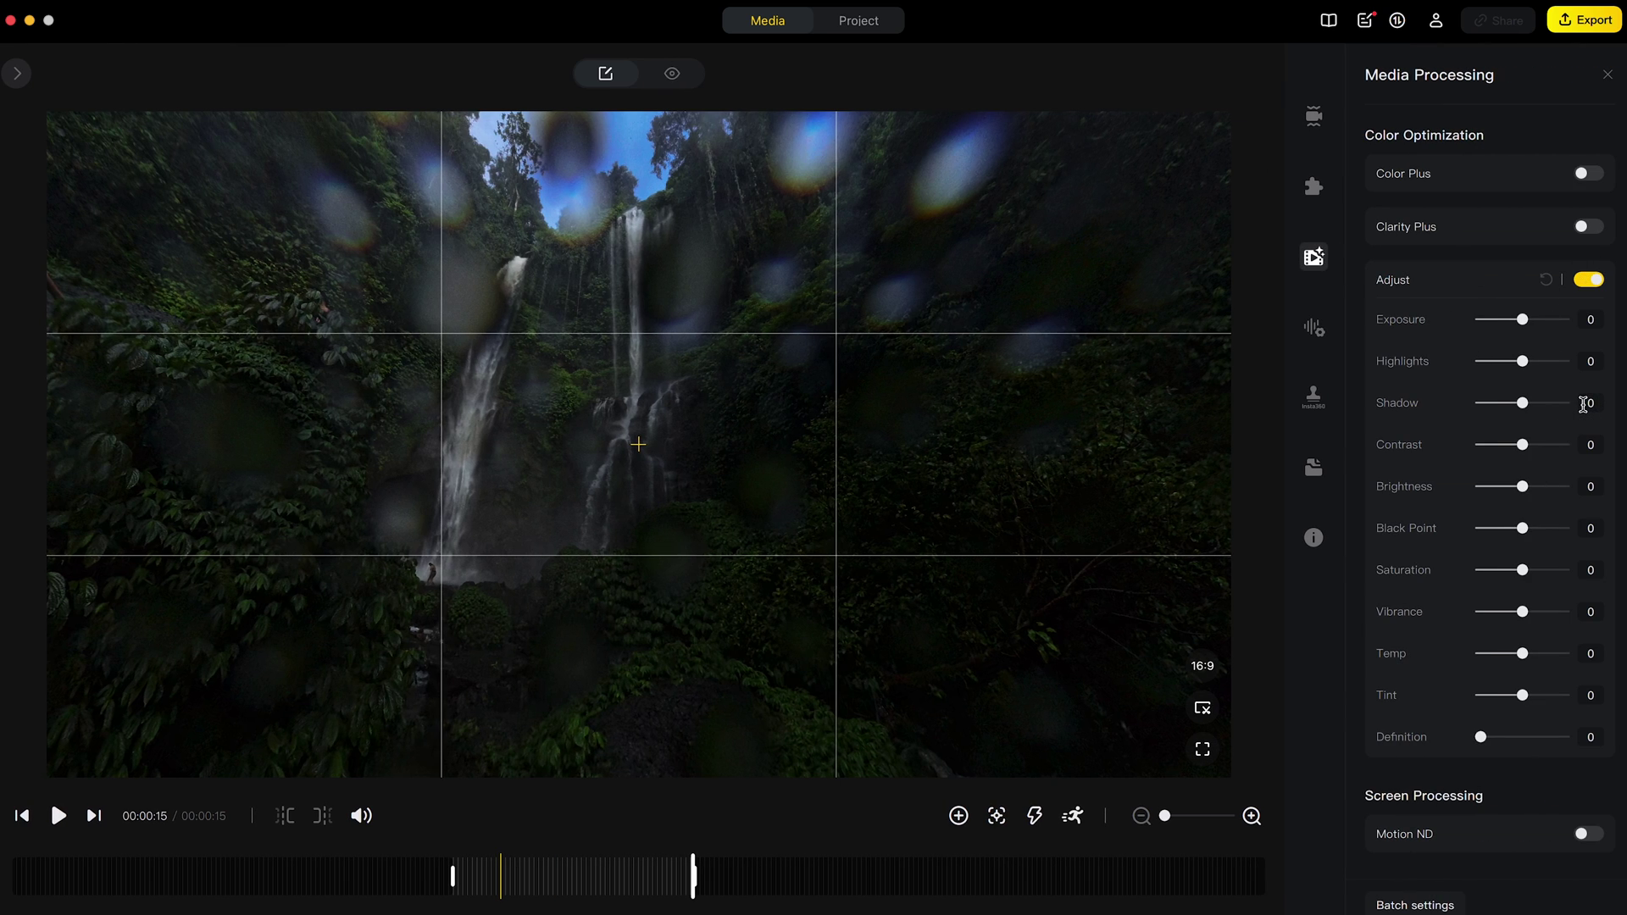
text(50)
key(Return)
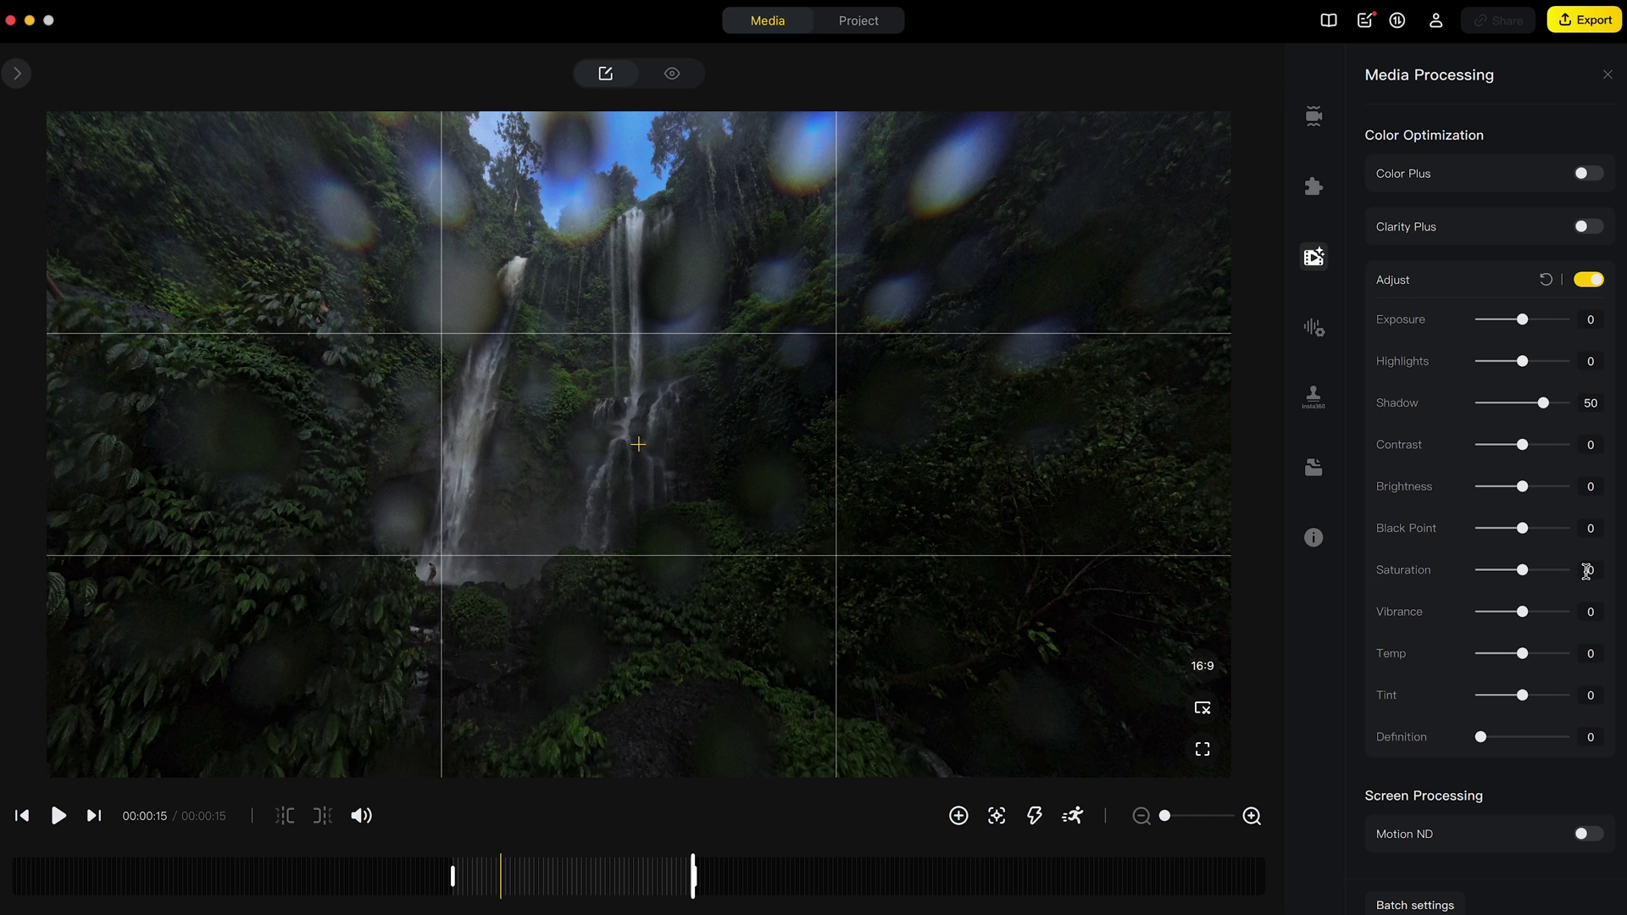
key(Return)
drag(748, 595, 881, 589)
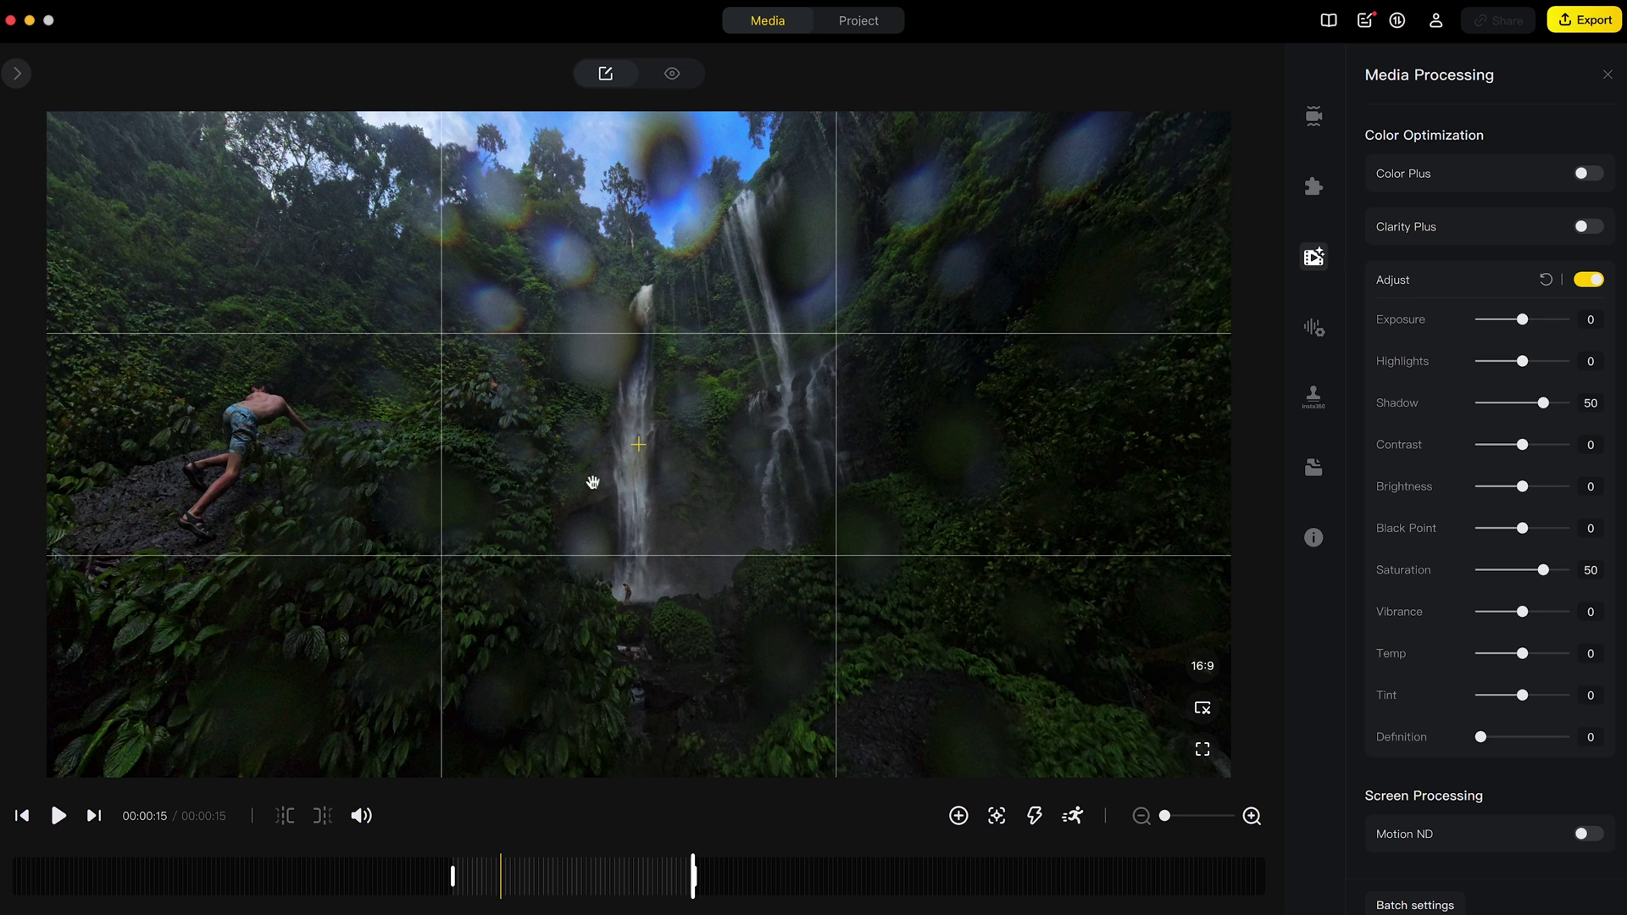
- Load VID_085 and trim the temple clip to 15 seconds starting at 22 s
click(17, 73)
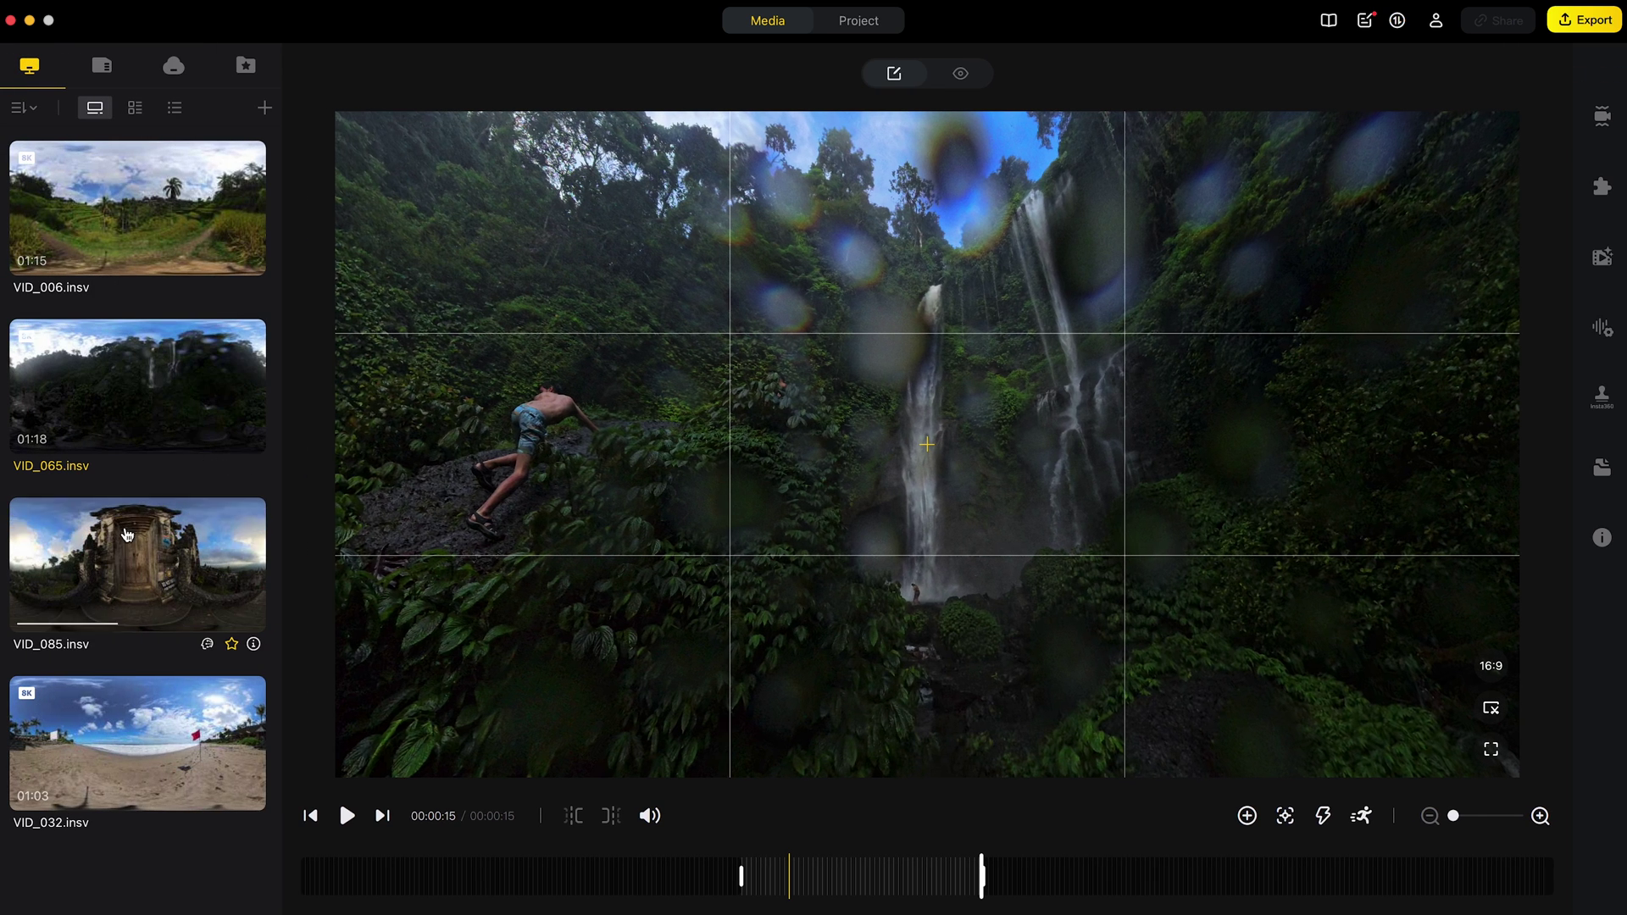
click(138, 561)
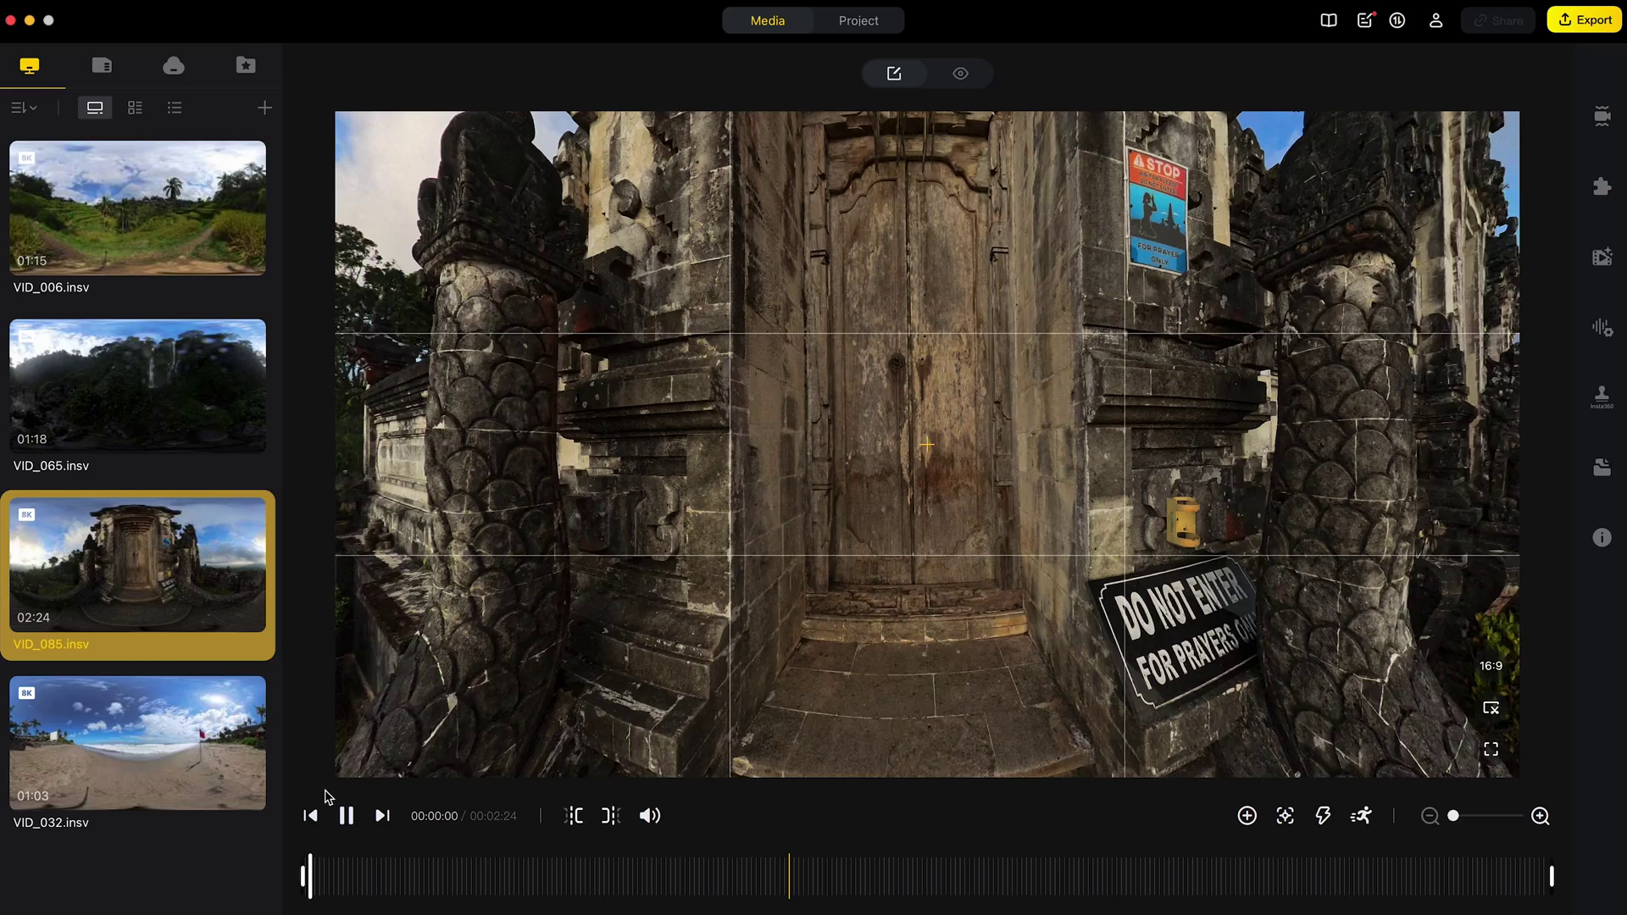
click(347, 817)
drag(644, 543, 1050, 462)
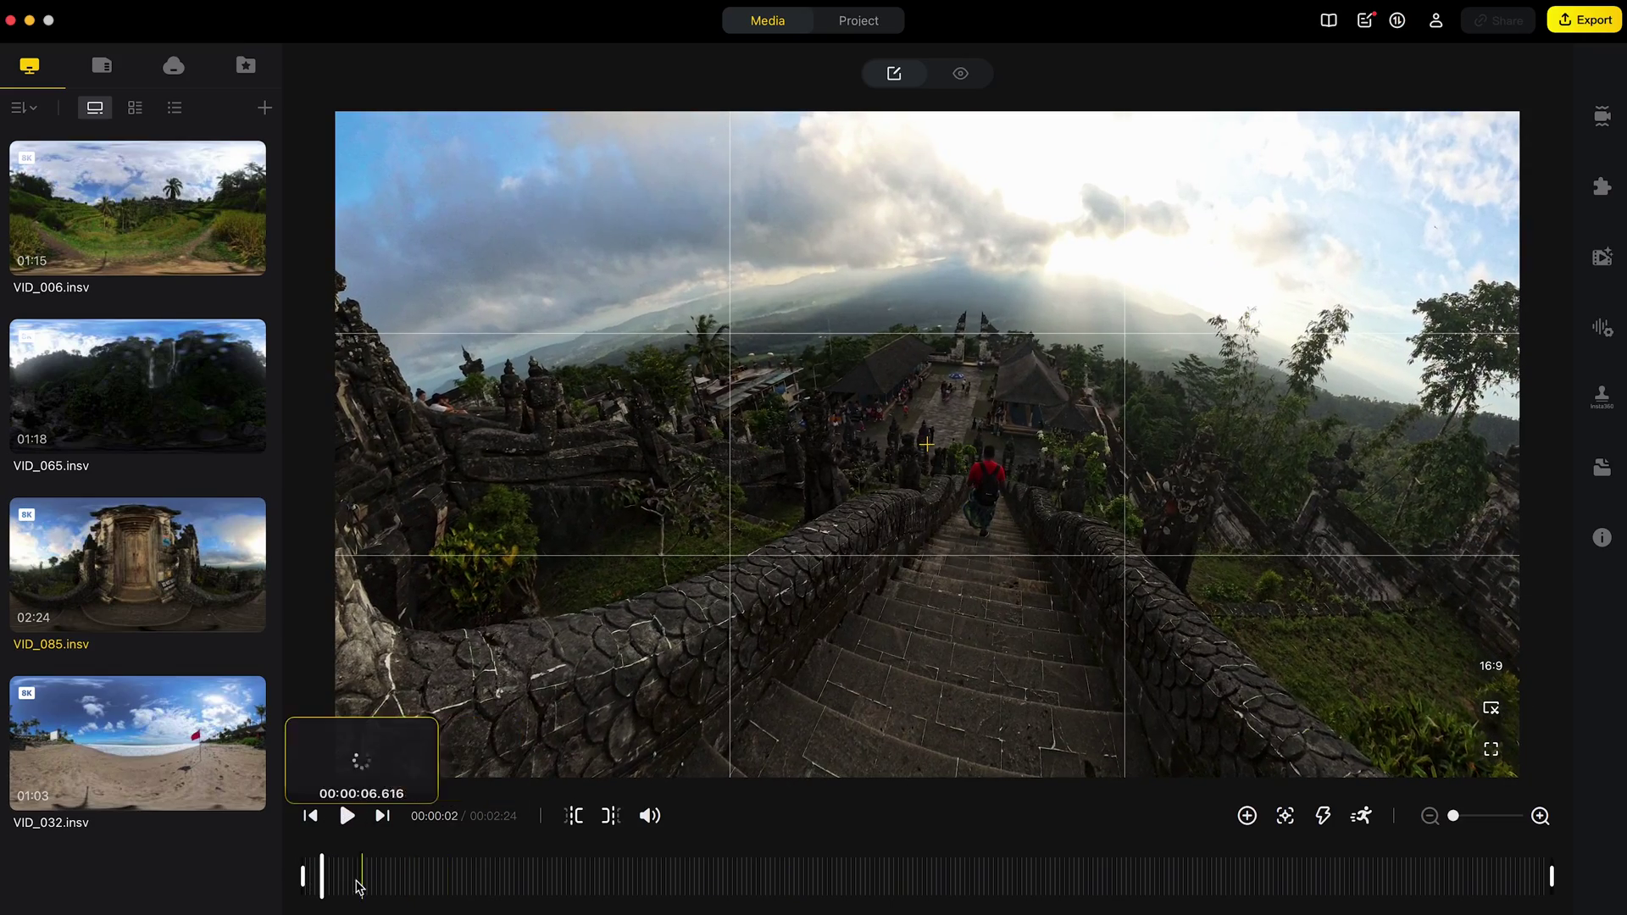
click(366, 877)
drag(370, 879, 499, 869)
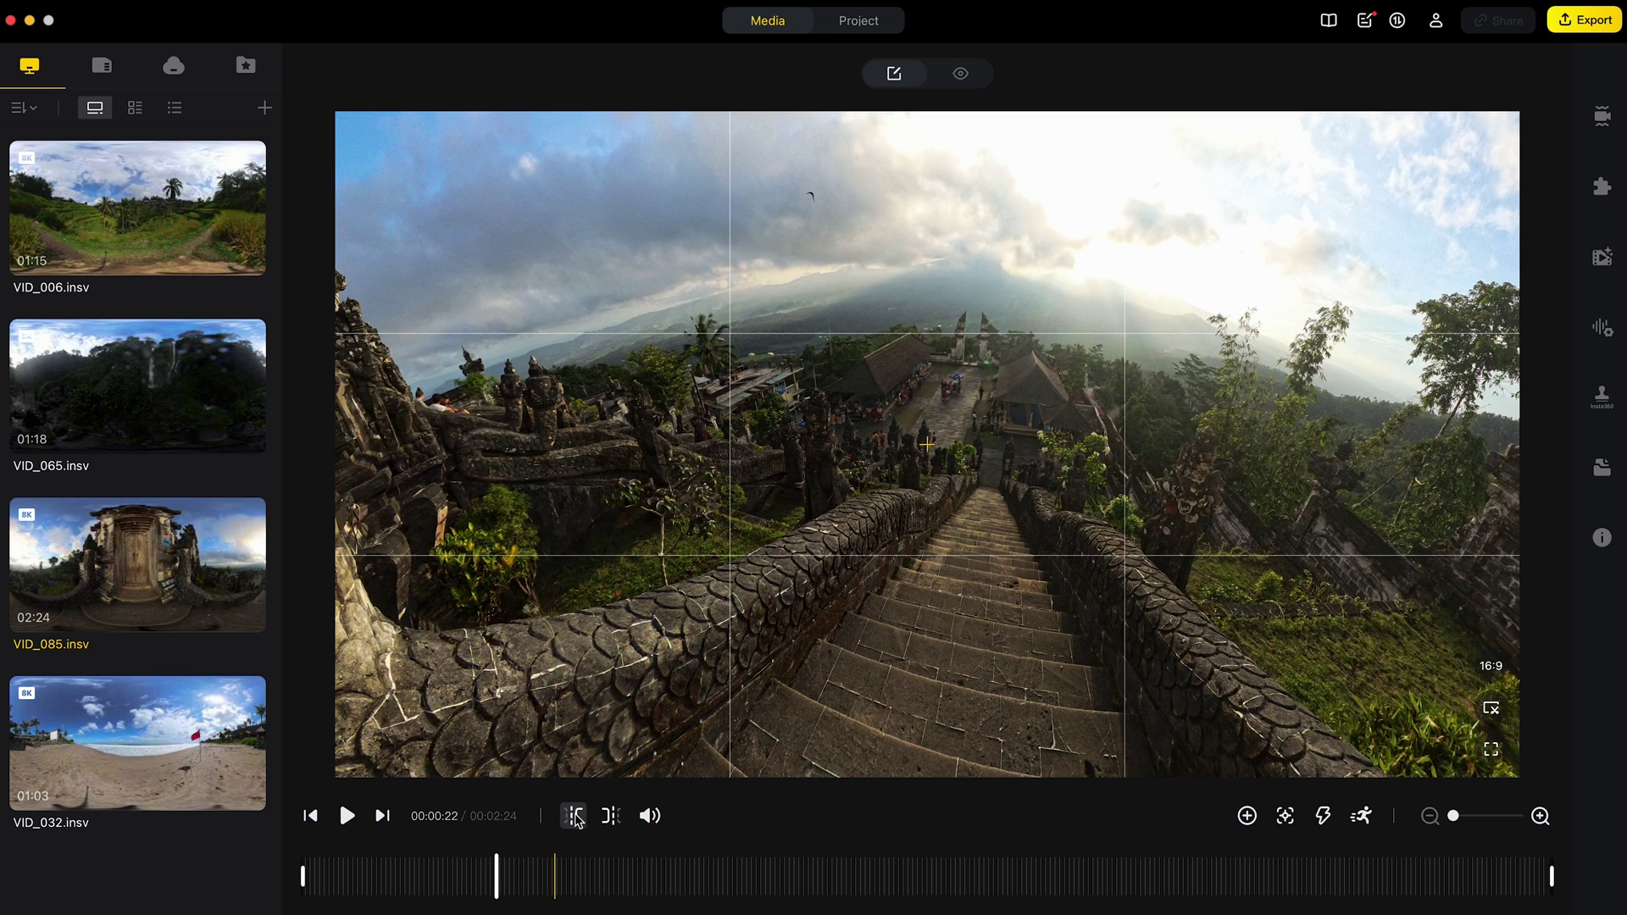
click(575, 817)
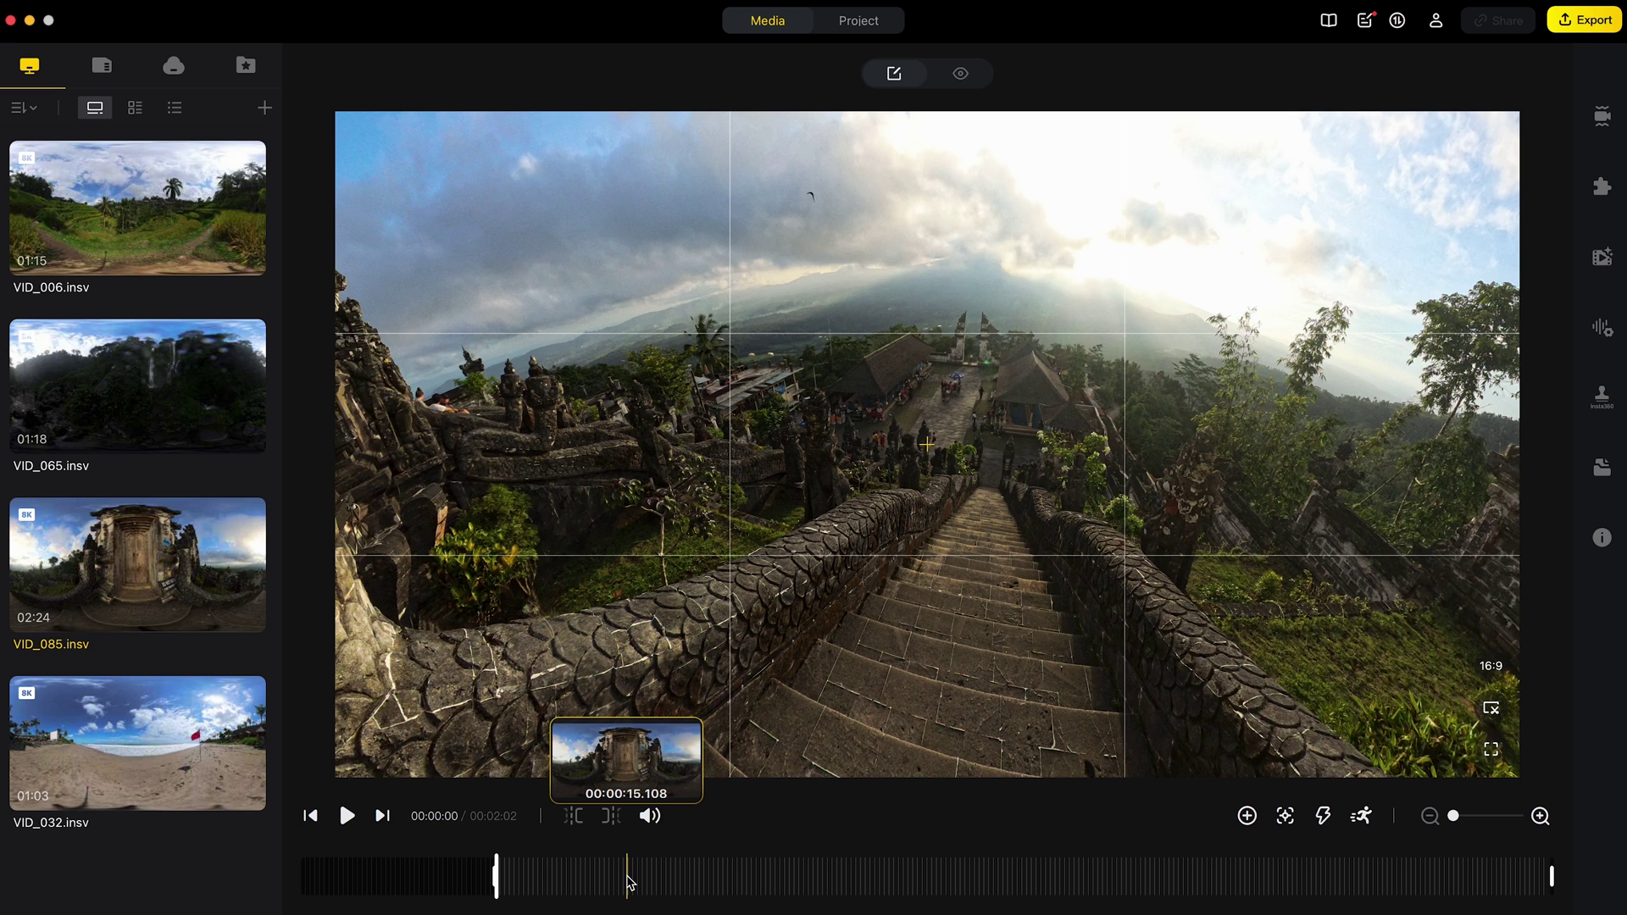
click(628, 880)
click(611, 815)
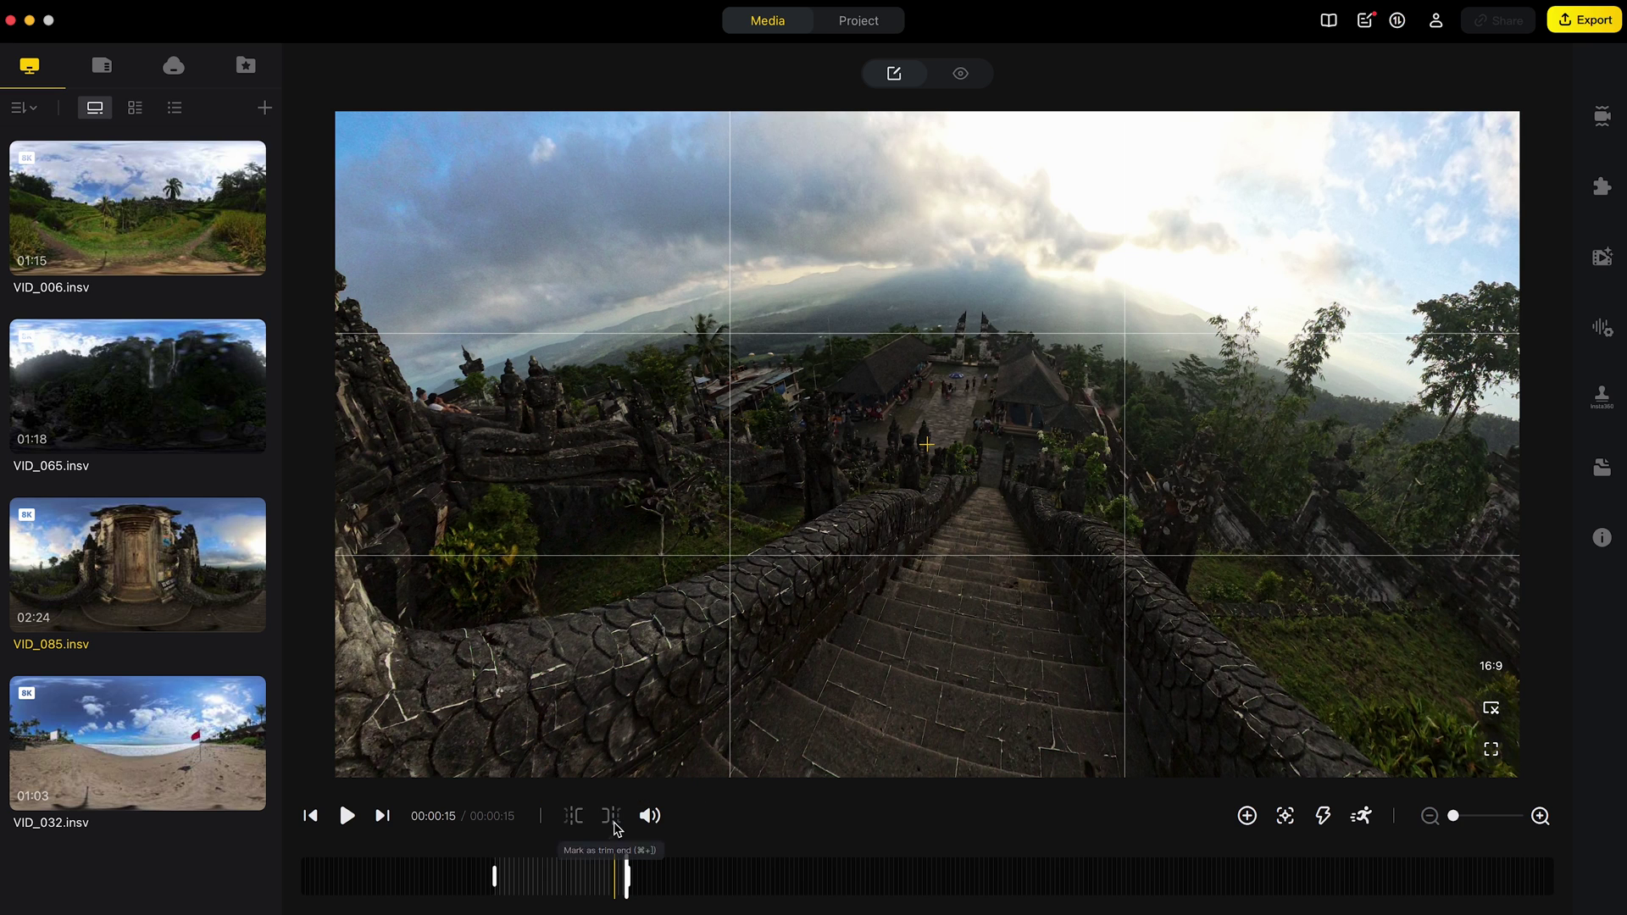
- Set the temple clip's Shadow and Saturation to 50
click(1603, 260)
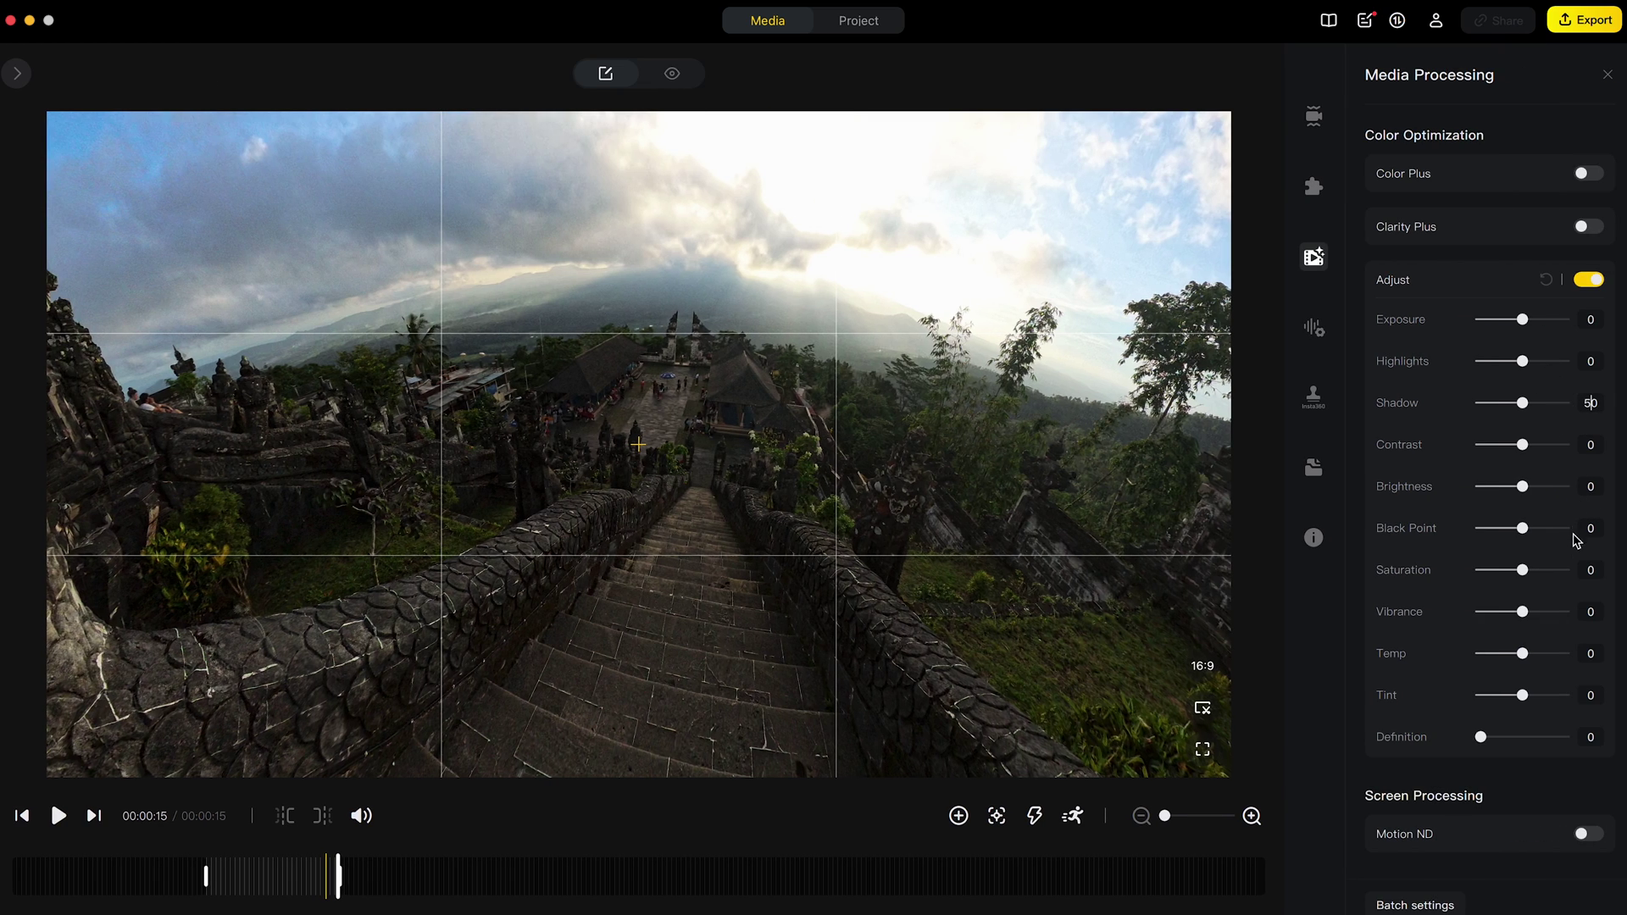
click(1584, 570)
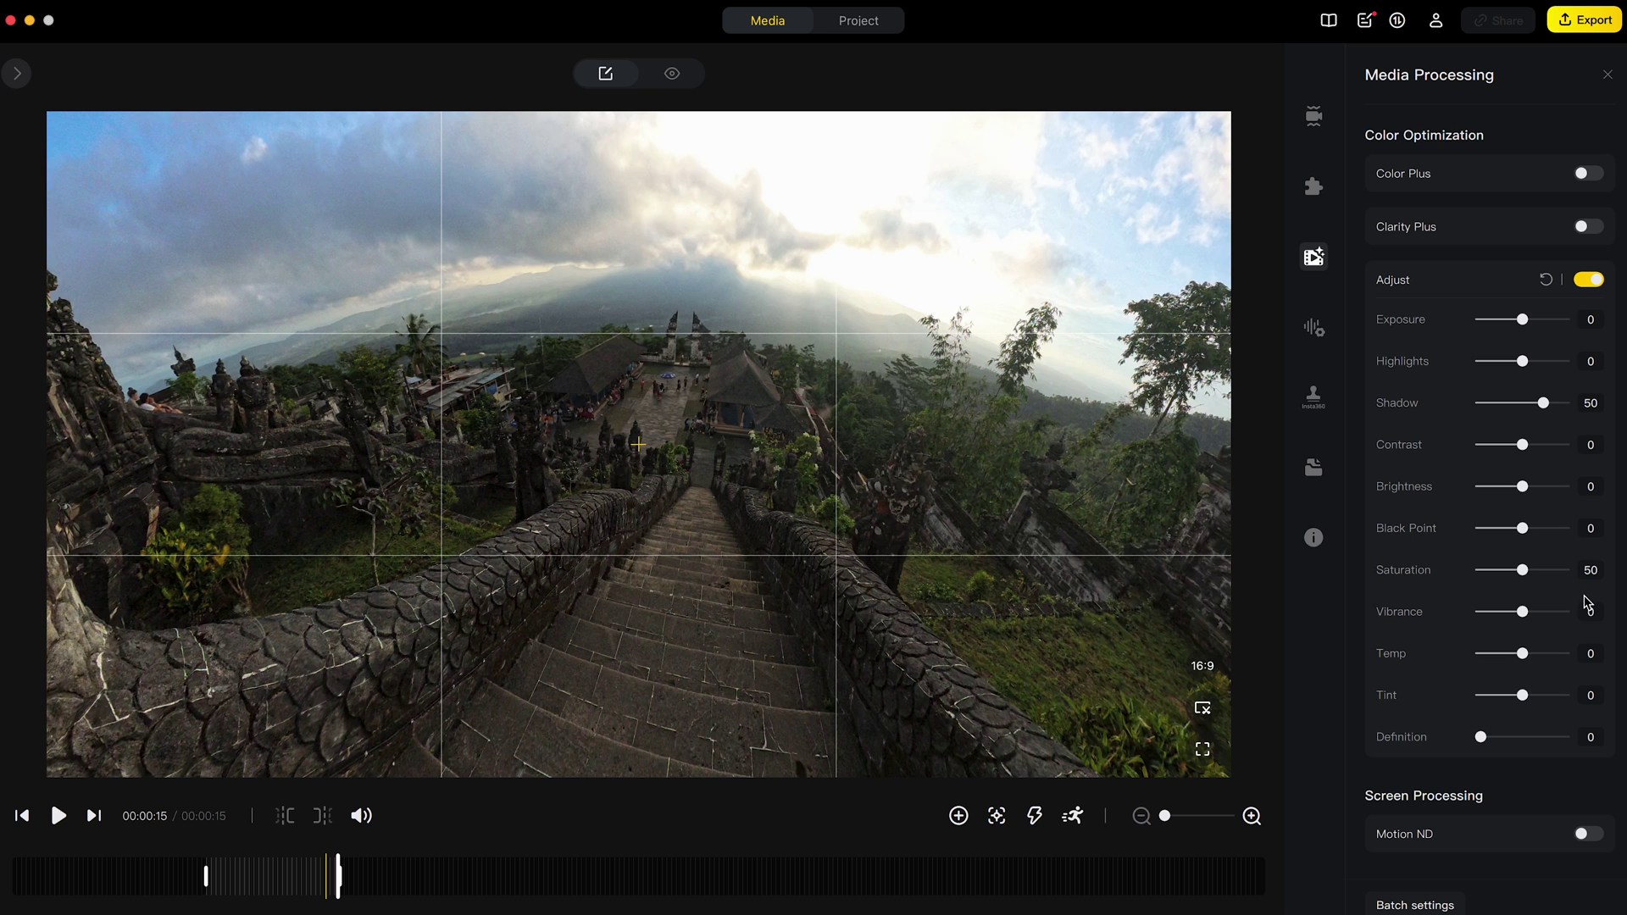
click(1588, 604)
click(17, 73)
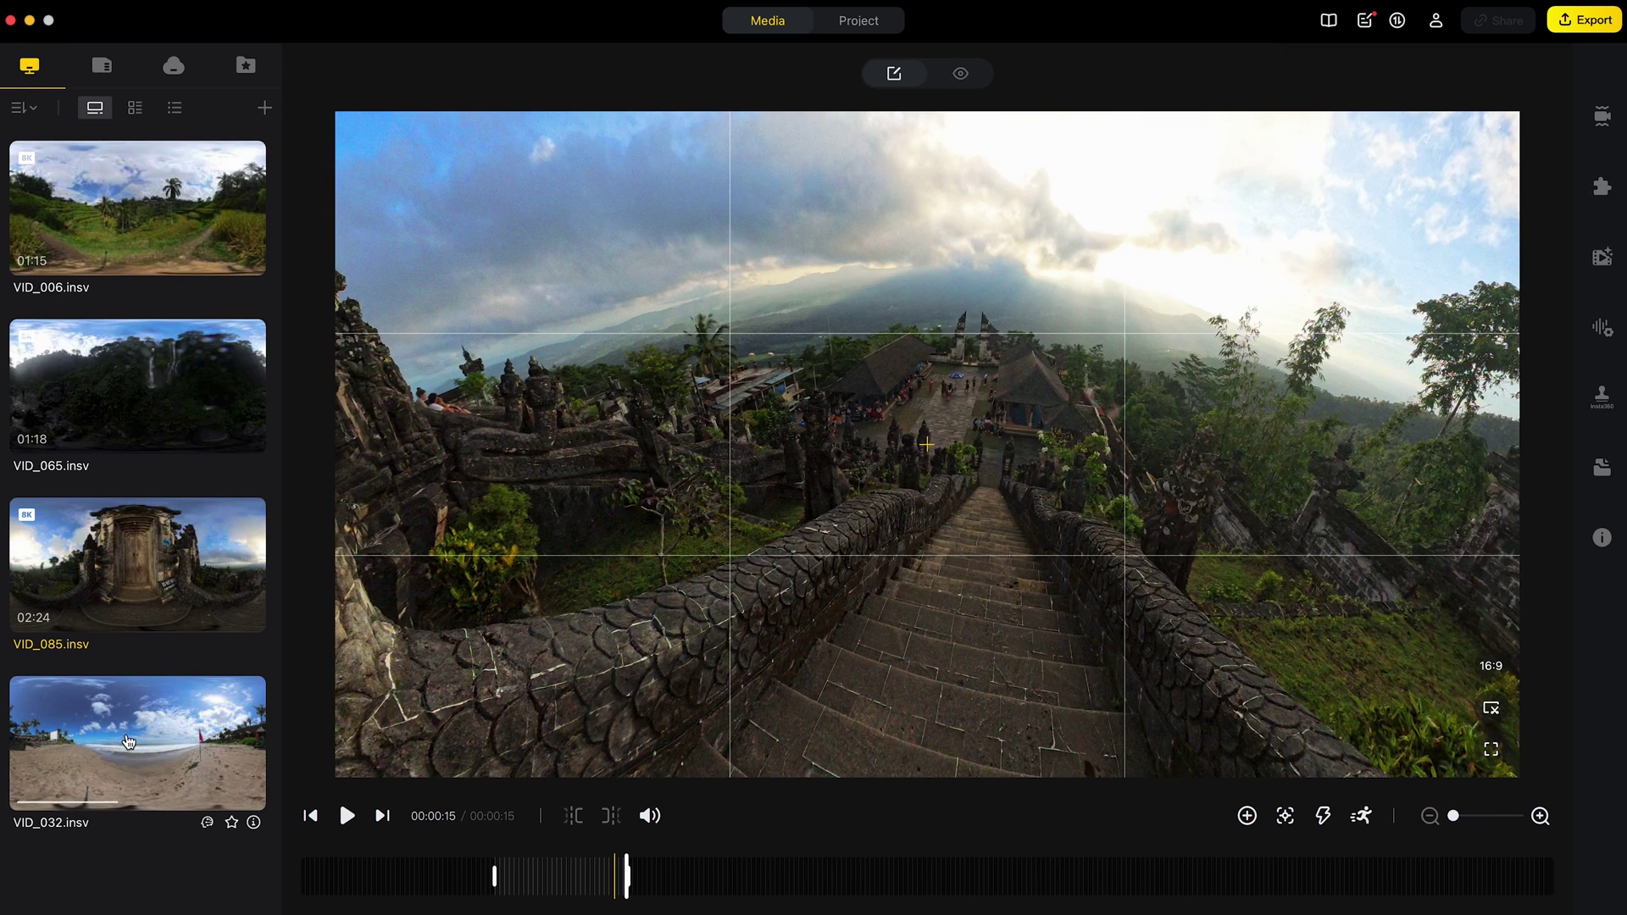
- Load VID_032 and turn the view toward the hotel, palms and beach stairs
click(133, 748)
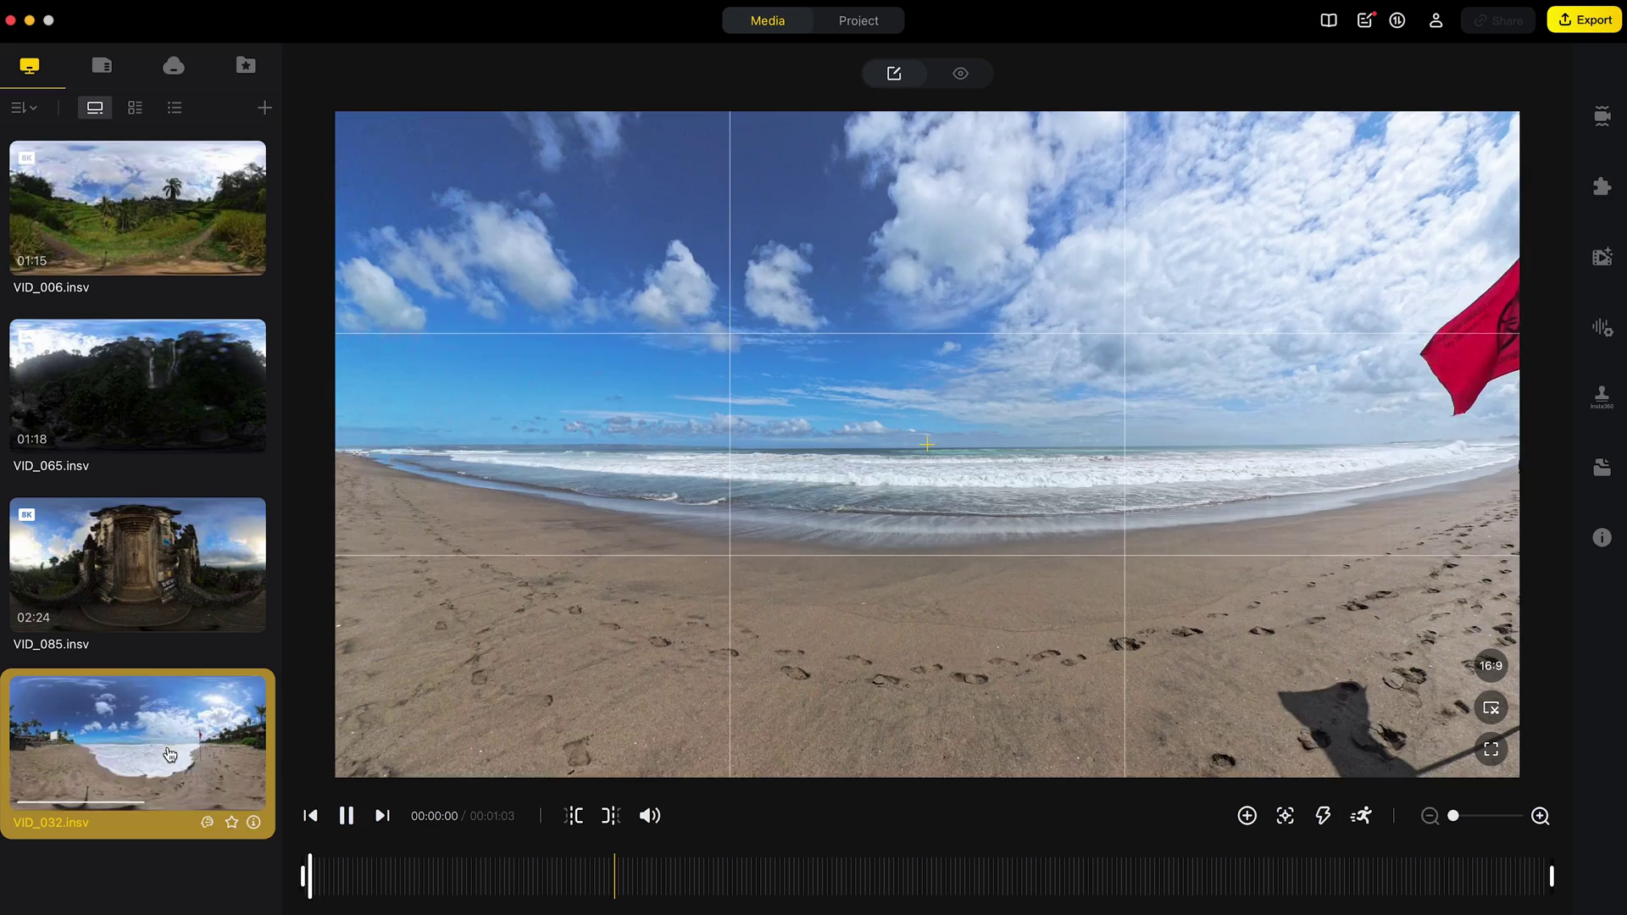
click(347, 816)
click(347, 816)
drag(493, 566, 1195, 488)
drag(660, 434, 854, 455)
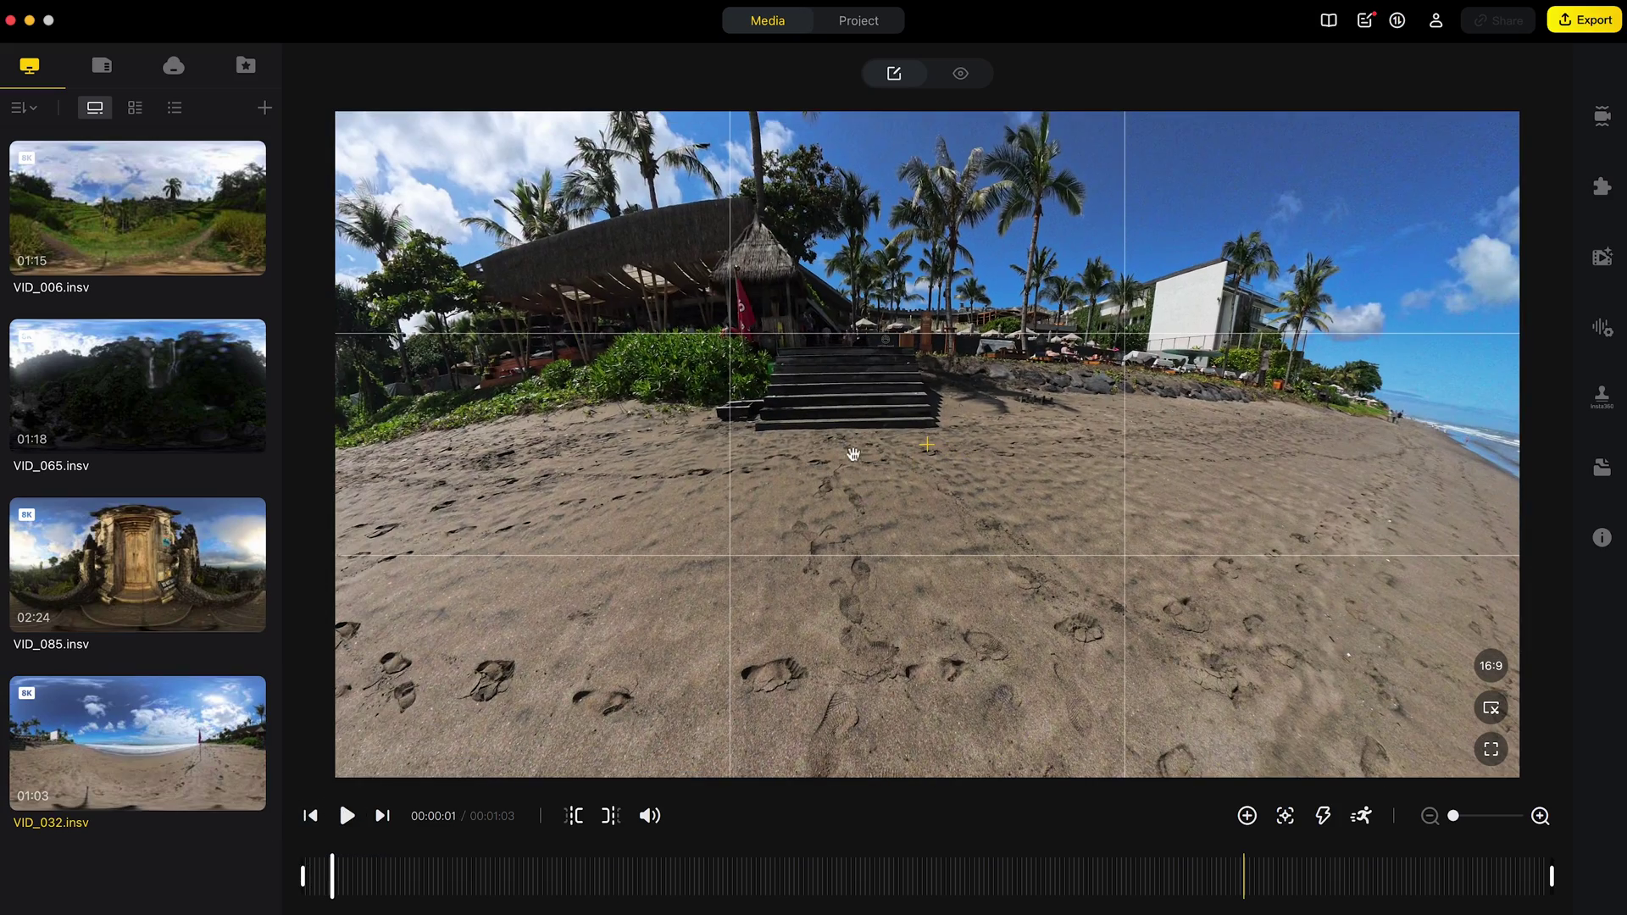
- Trim the beach clip to 15 seconds and rotate so the sea shows on the right
click(383, 862)
click(574, 815)
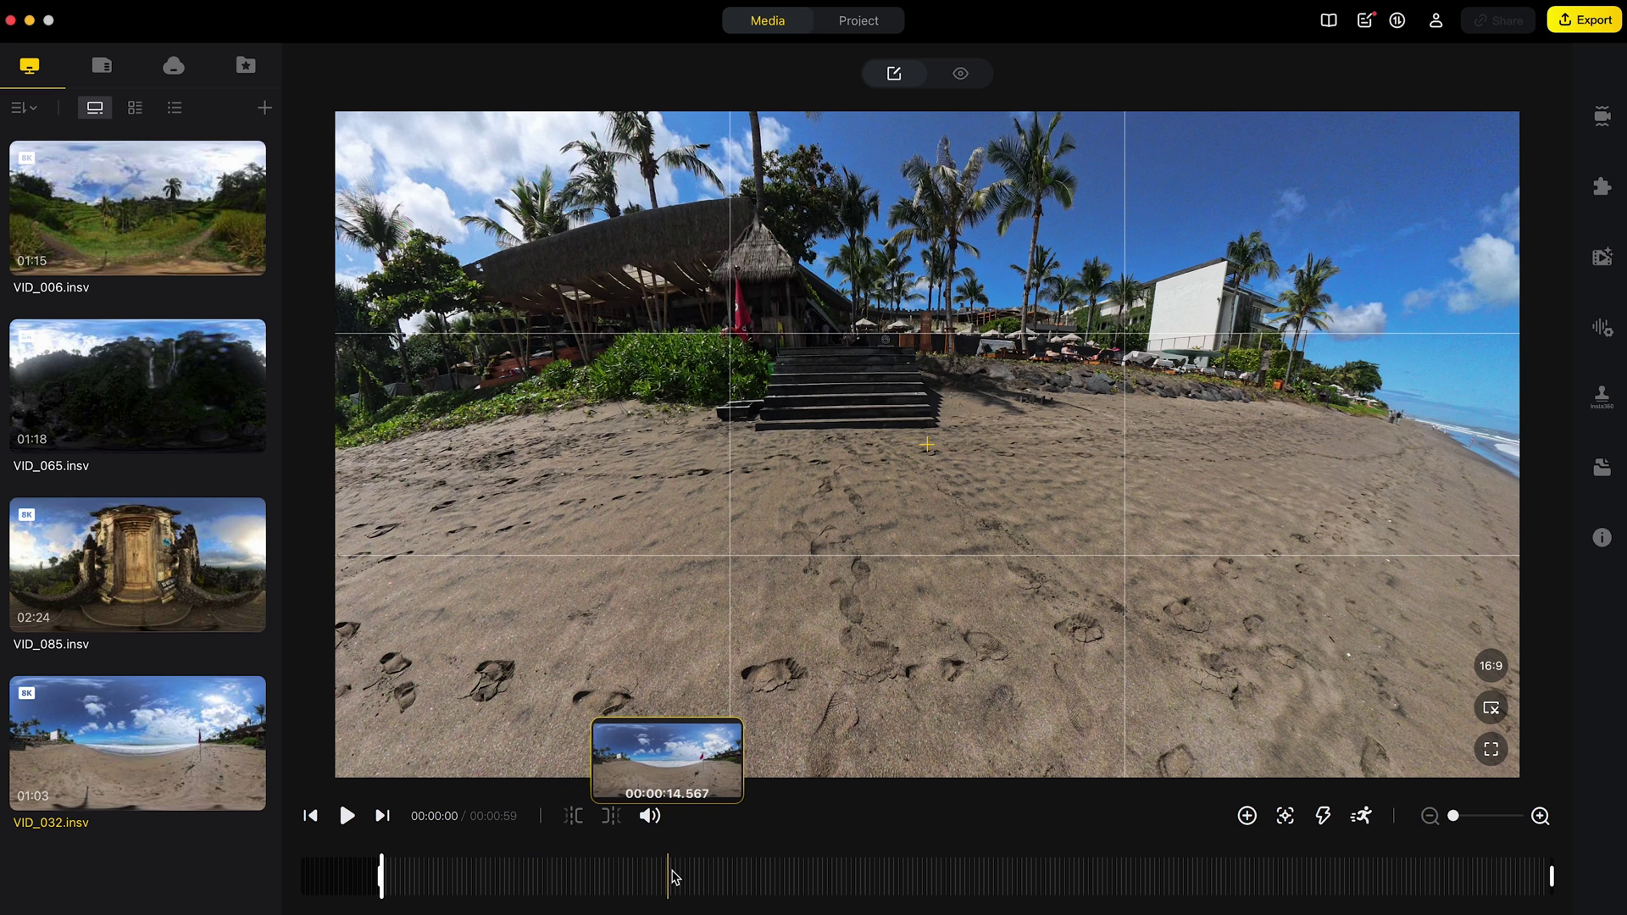
click(677, 877)
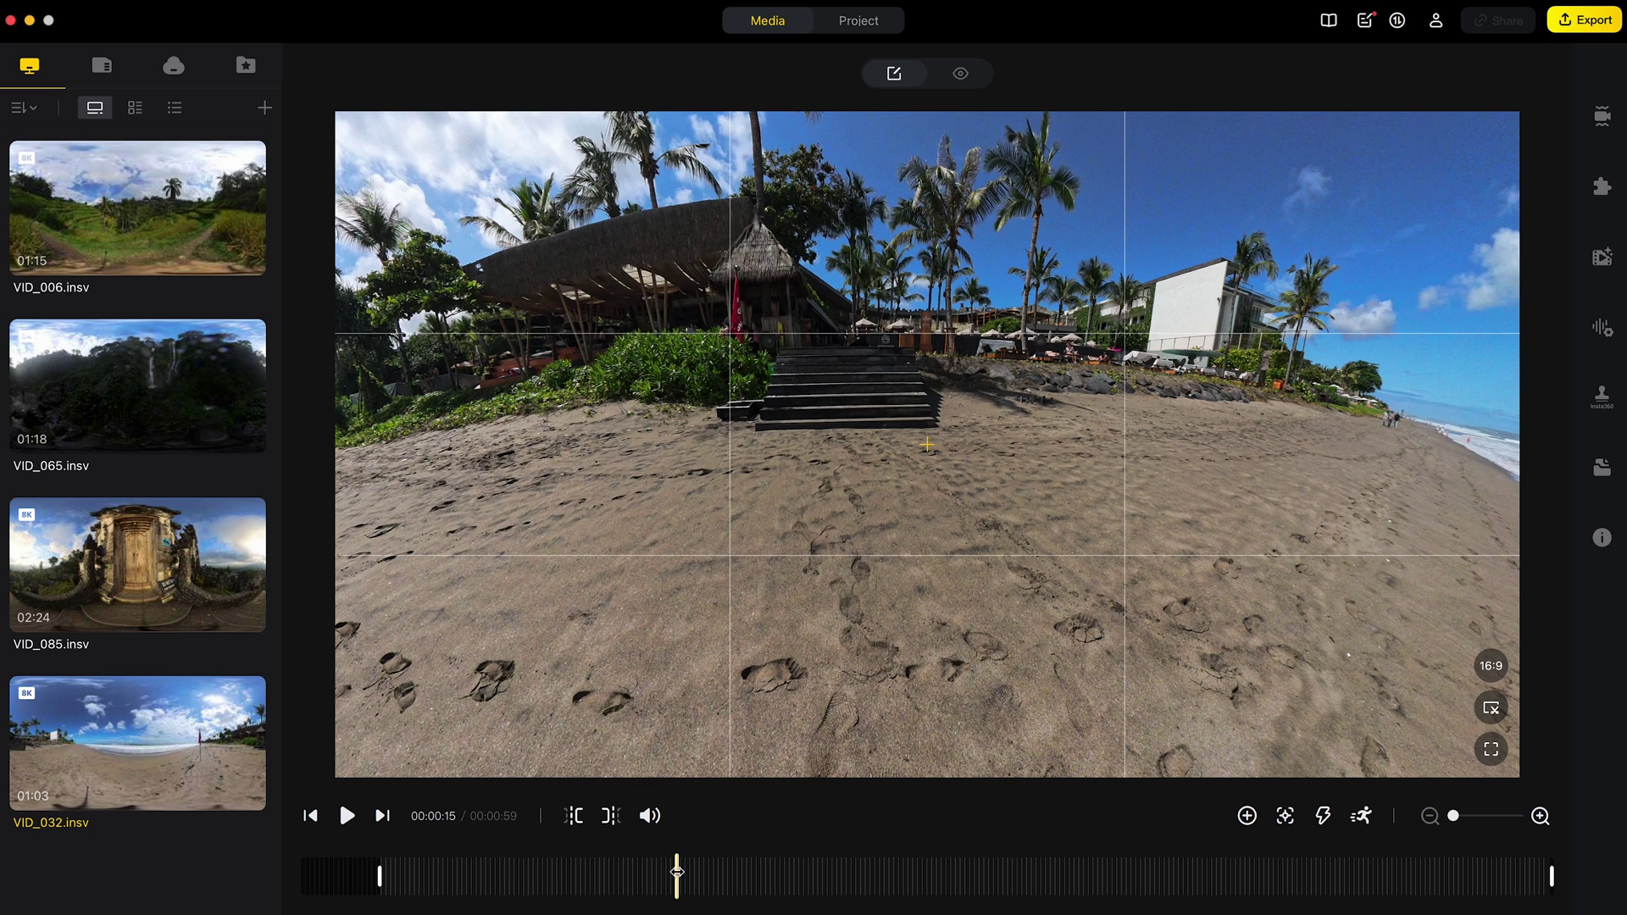
click(610, 816)
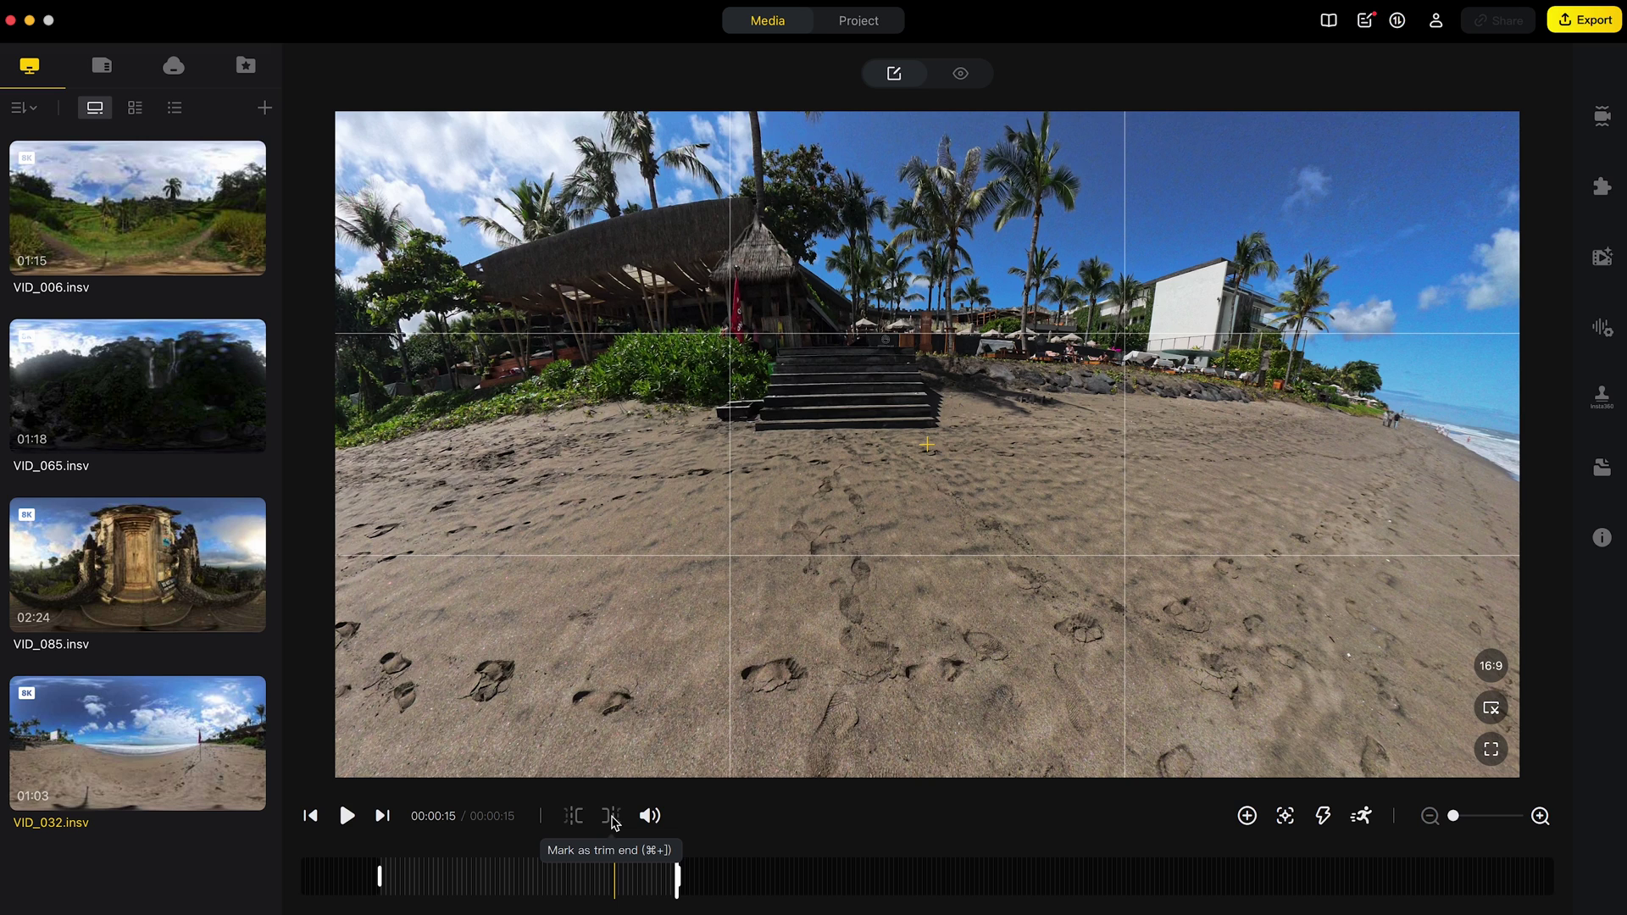
drag(1328, 487, 1162, 609)
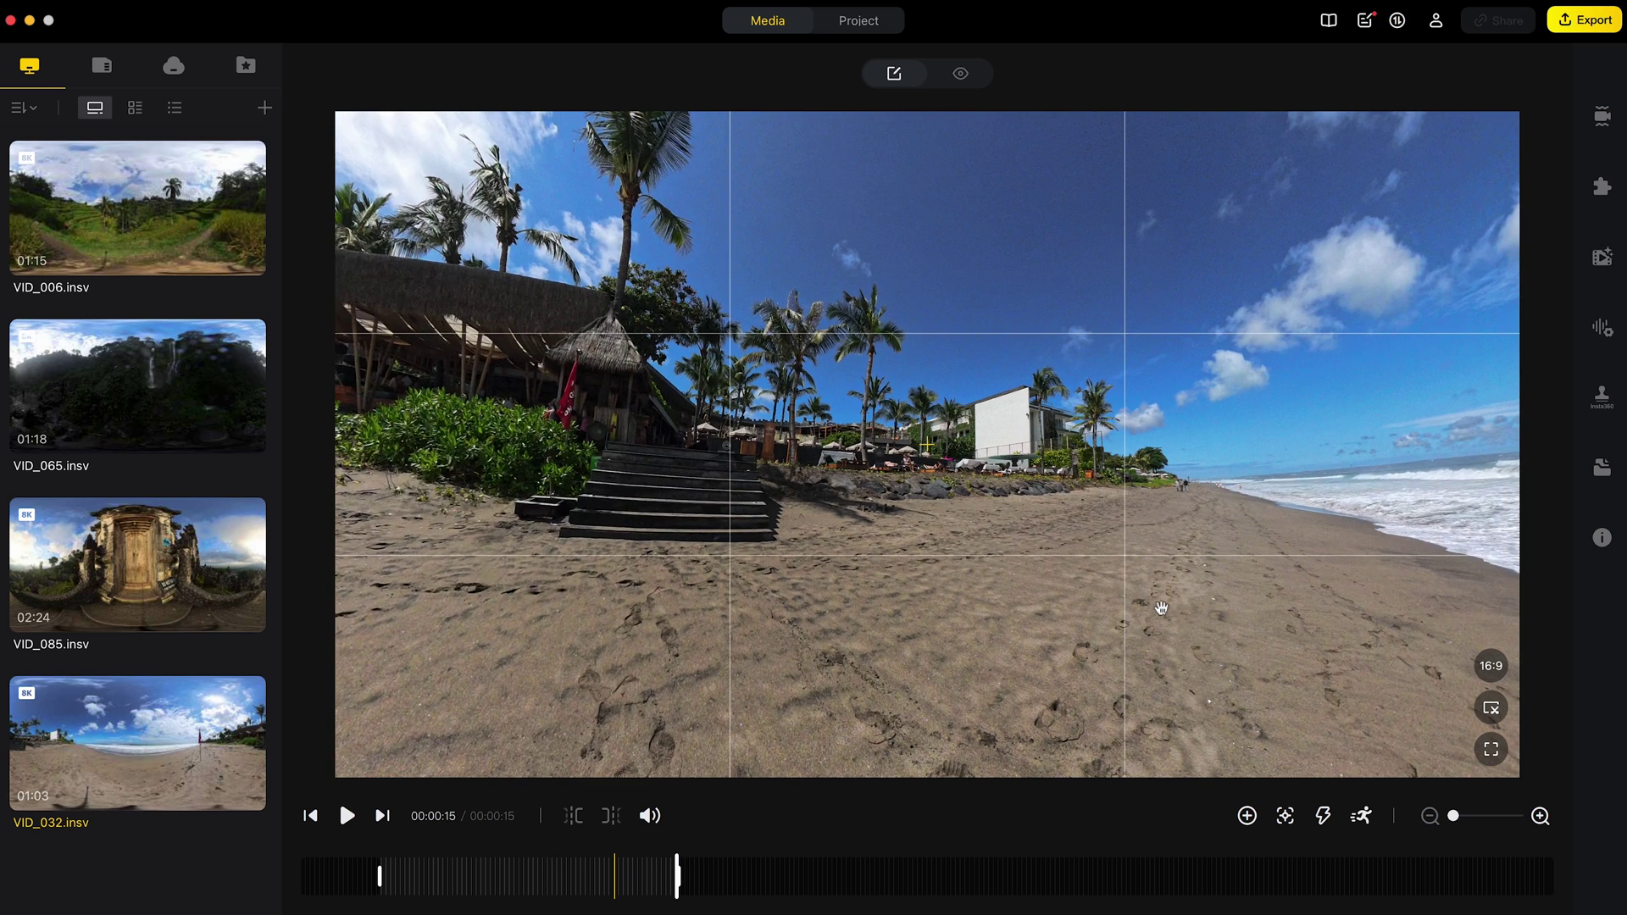
- Enter 50 for the beach clip's Shadow and Saturation
click(1597, 270)
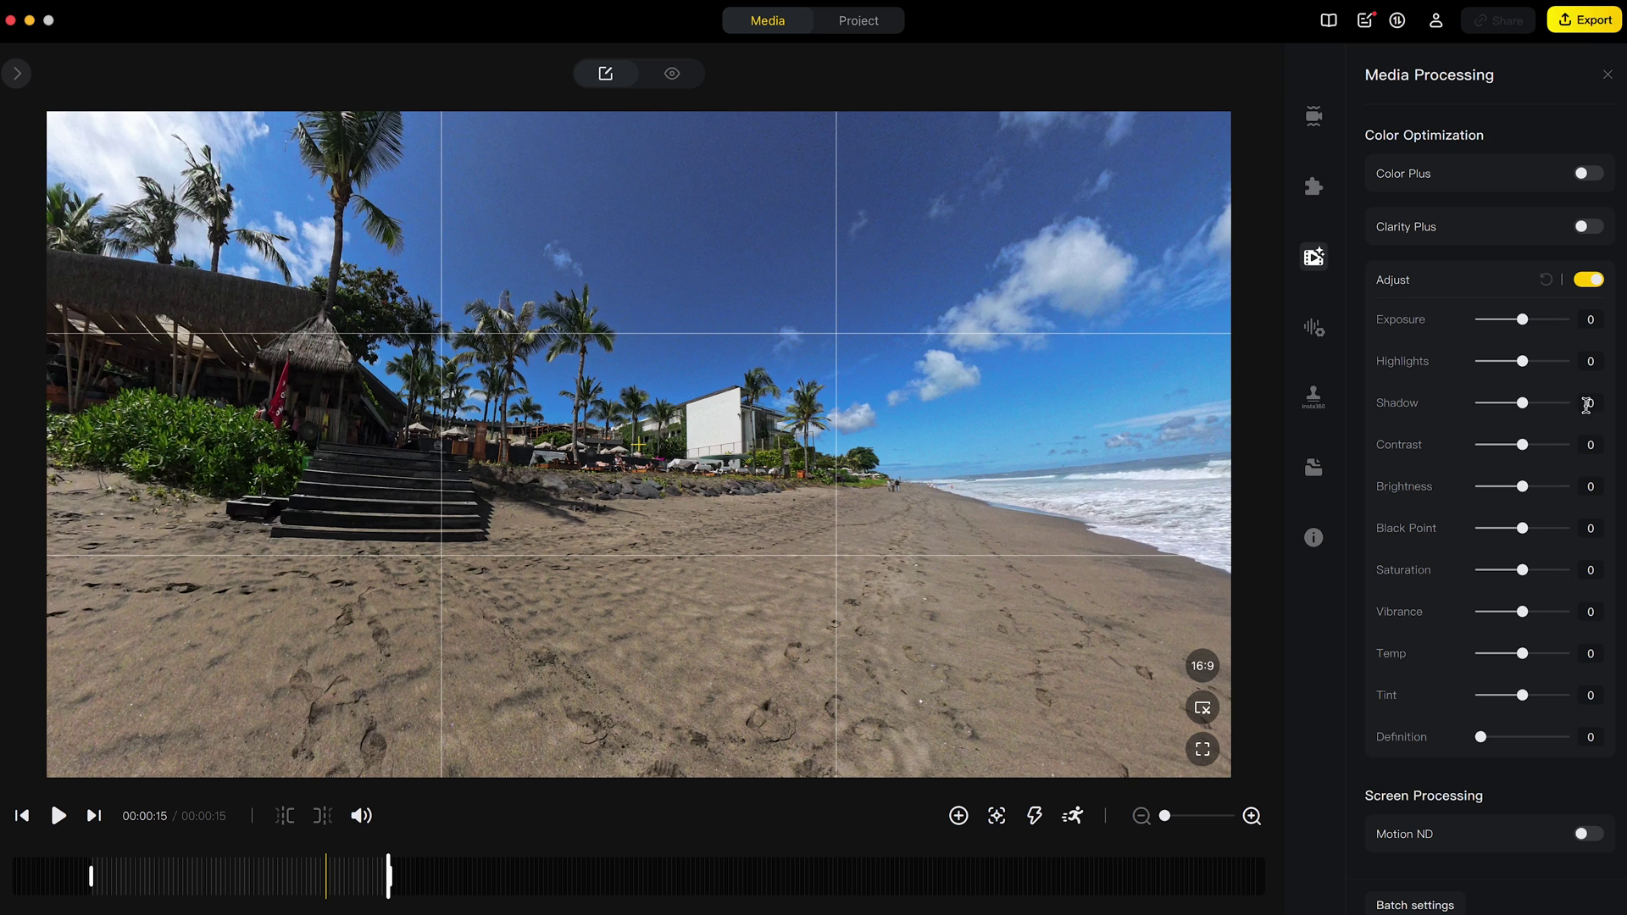
click(1587, 405)
text(50)
key(Return)
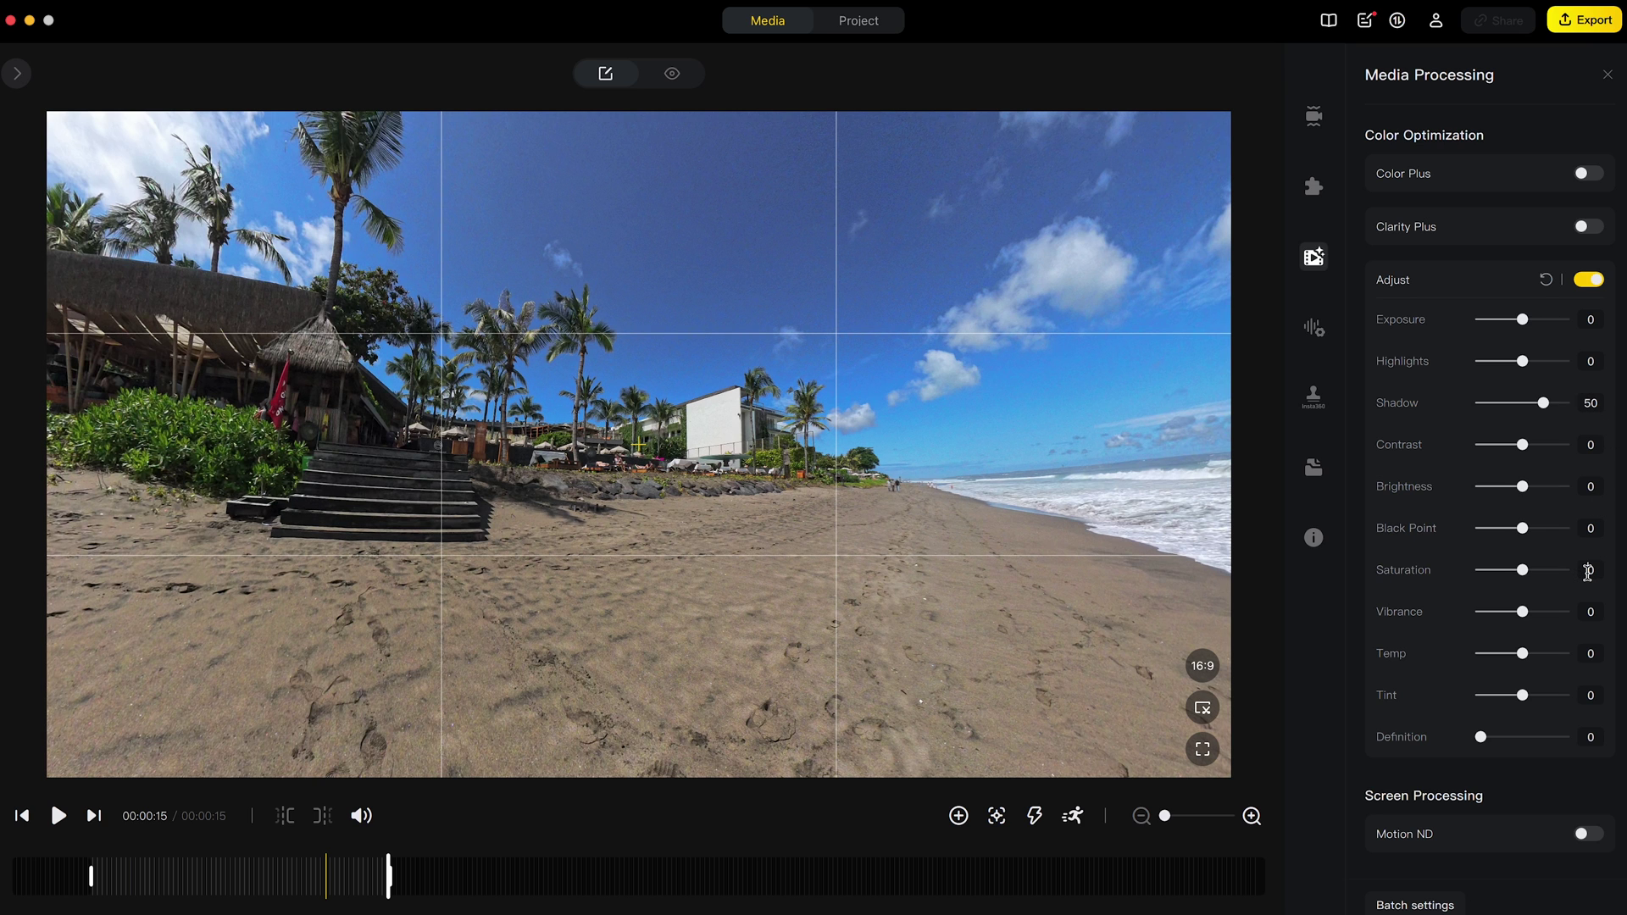
click(1589, 570)
text(50)
key(Return)
click(18, 74)
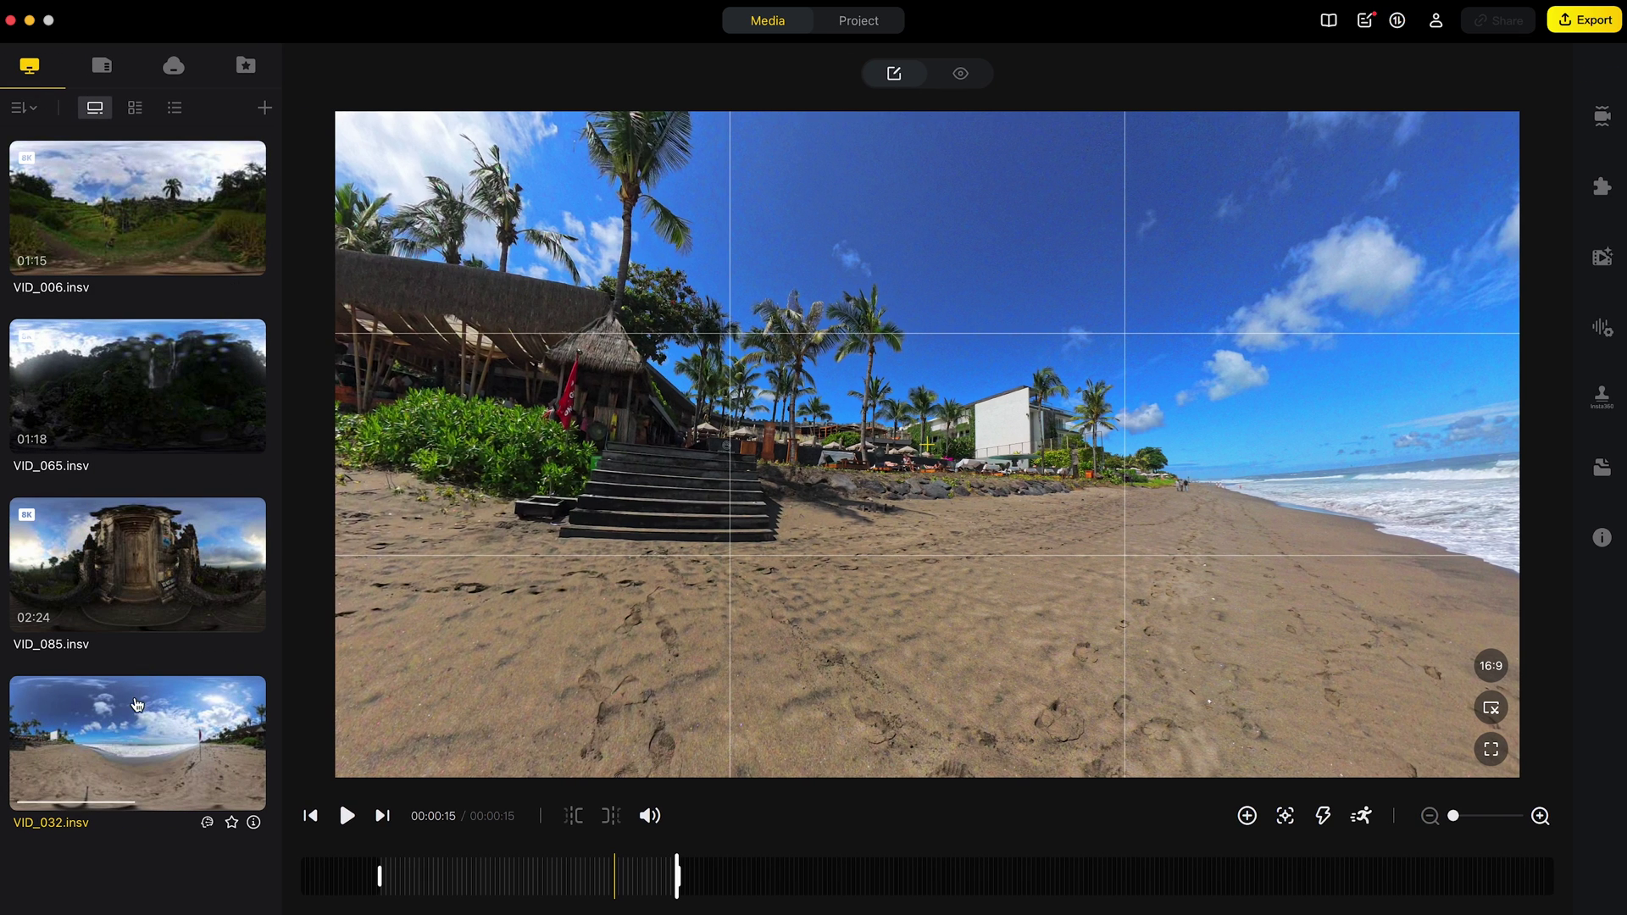
click(140, 708)
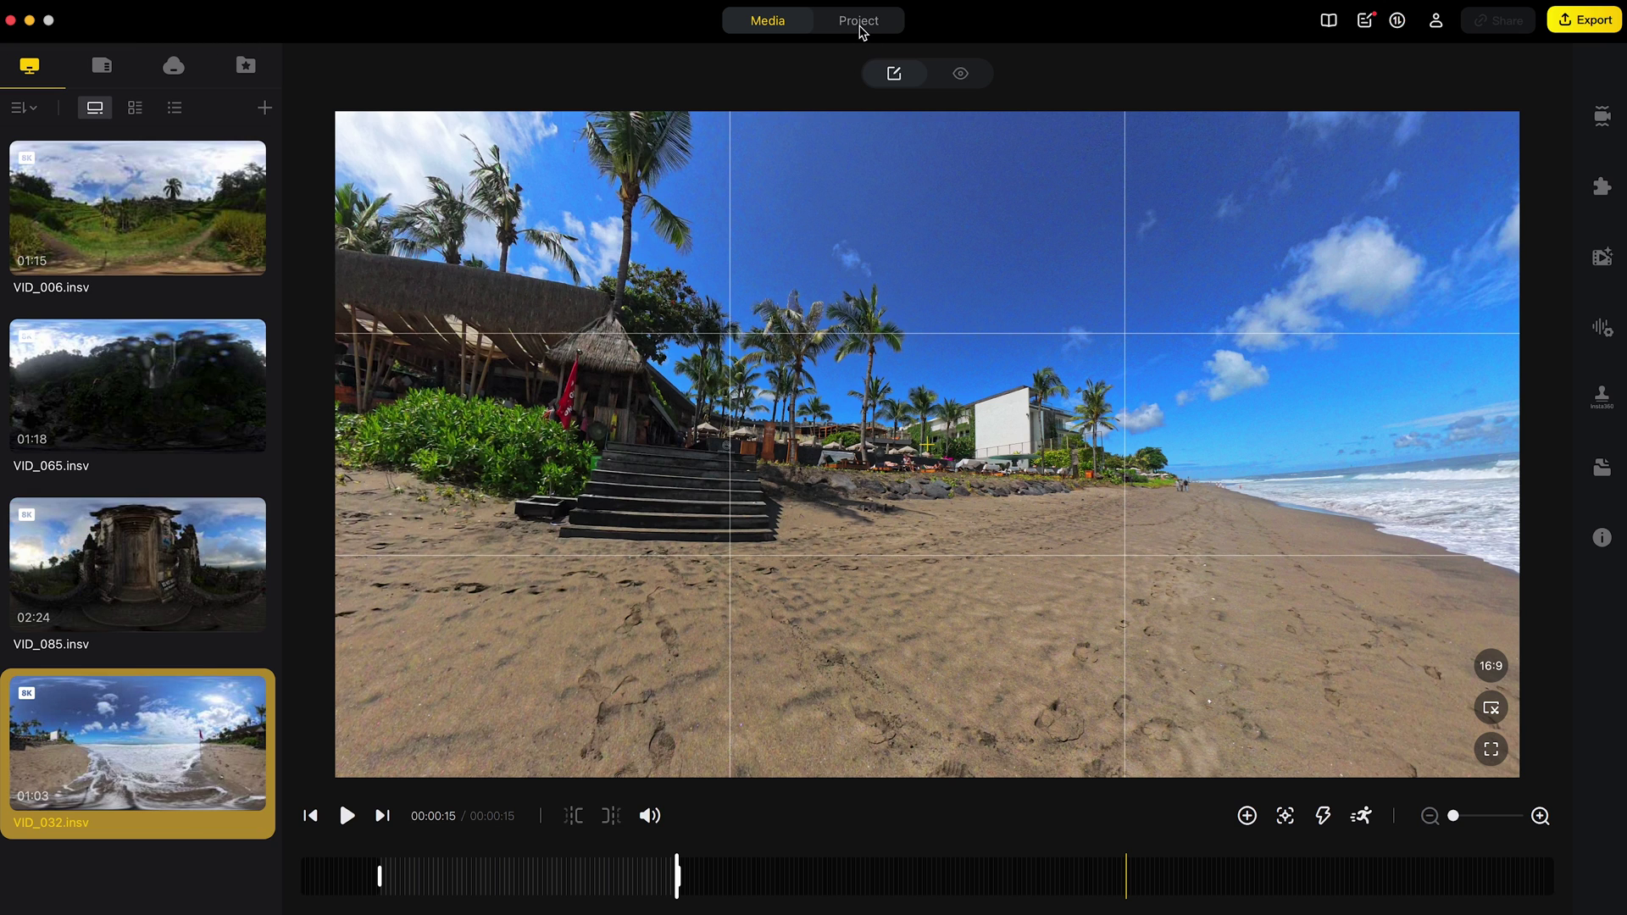
- Create a new project 'Bali 360 Video' at 2:1 (360° Panorama) and 30 fps
click(859, 21)
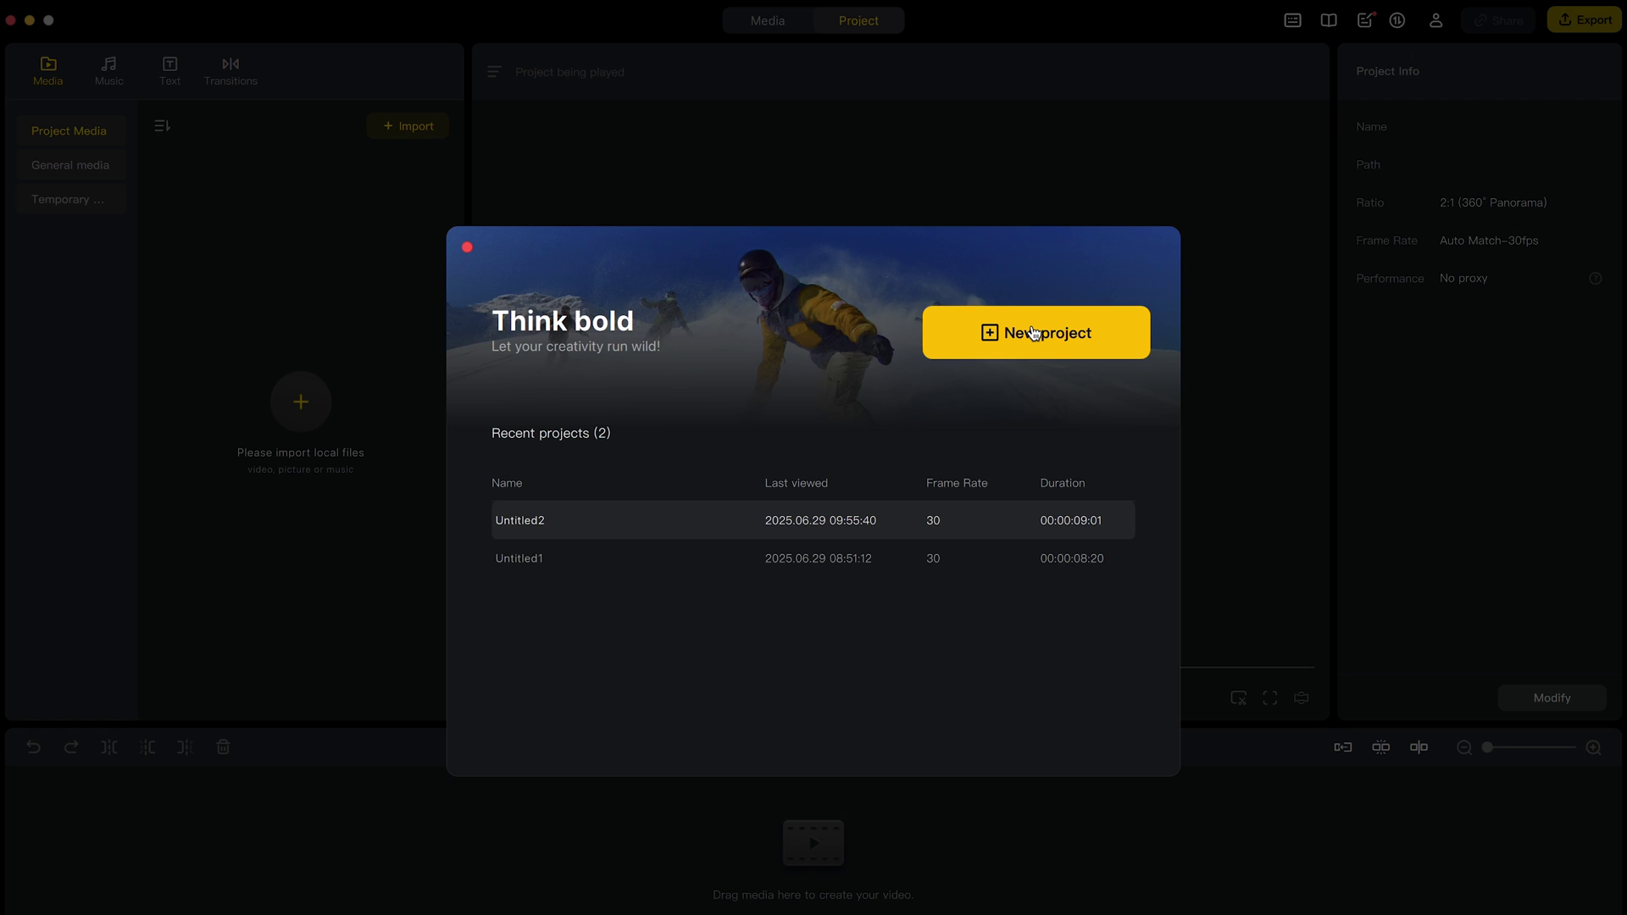
click(1034, 332)
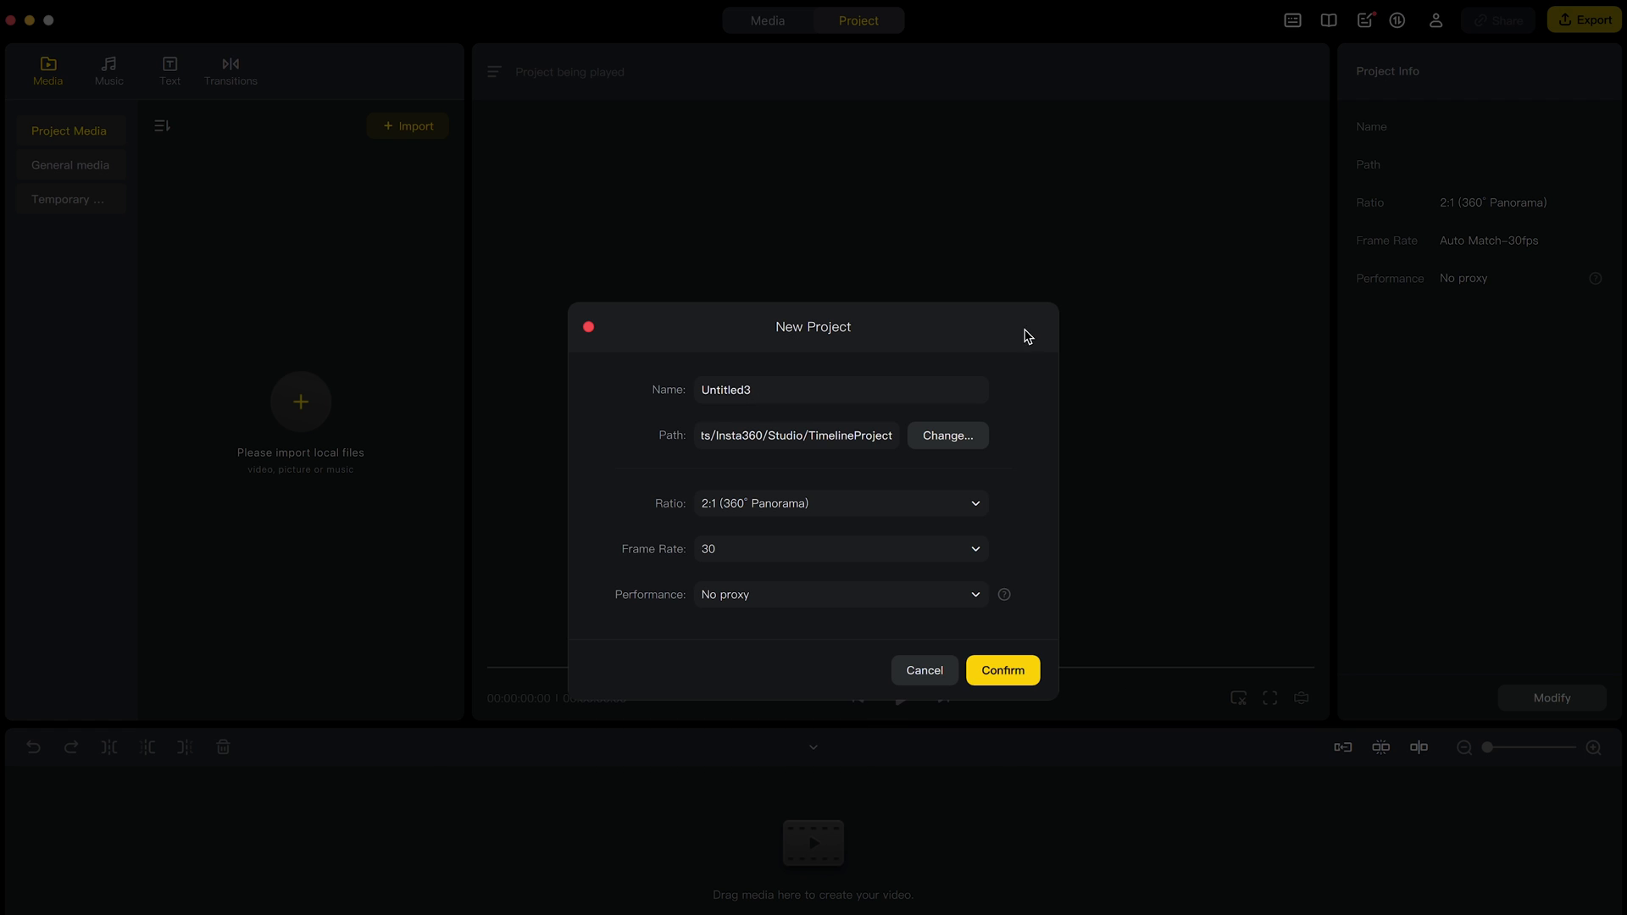
double_click(727, 389)
text(Bali 360 Video)
click(962, 504)
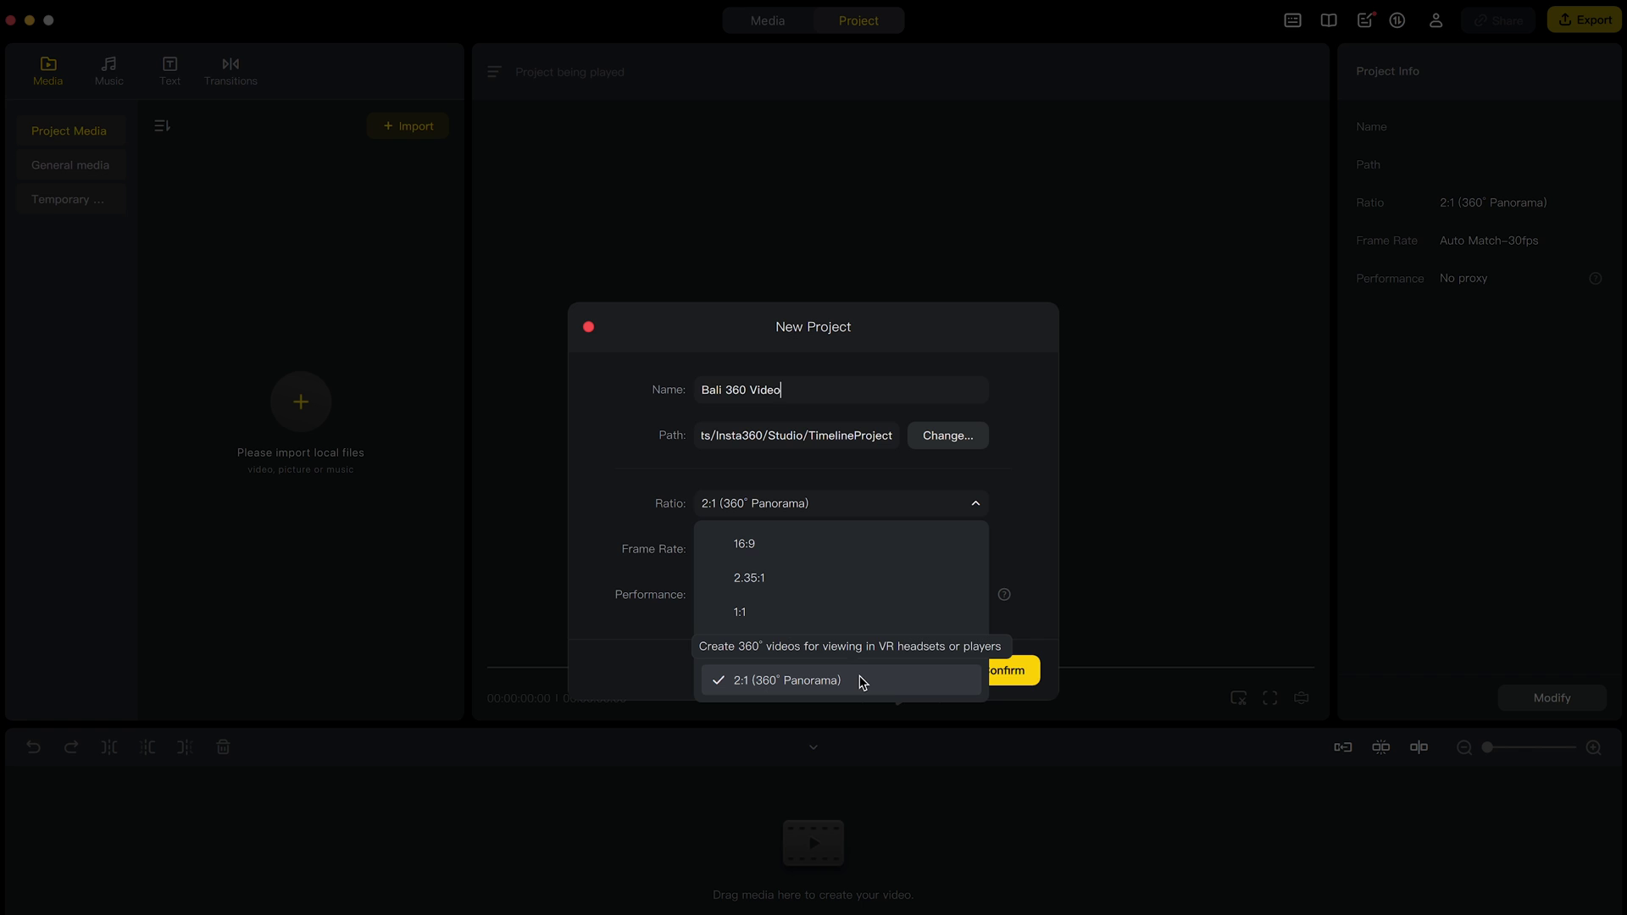
click(1034, 543)
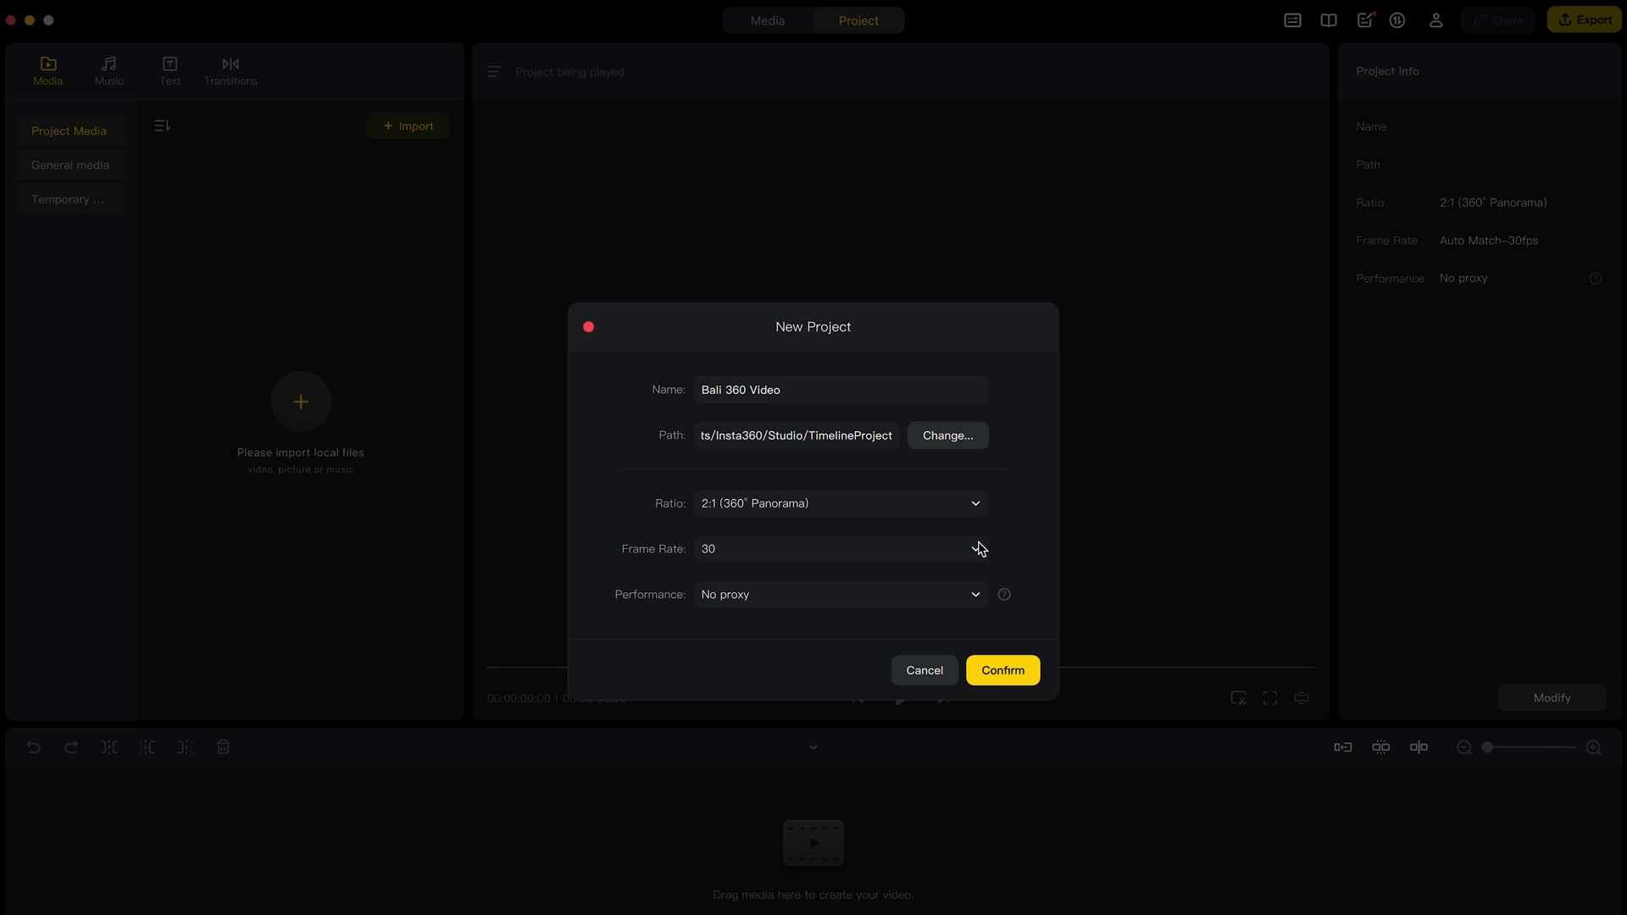
click(944, 556)
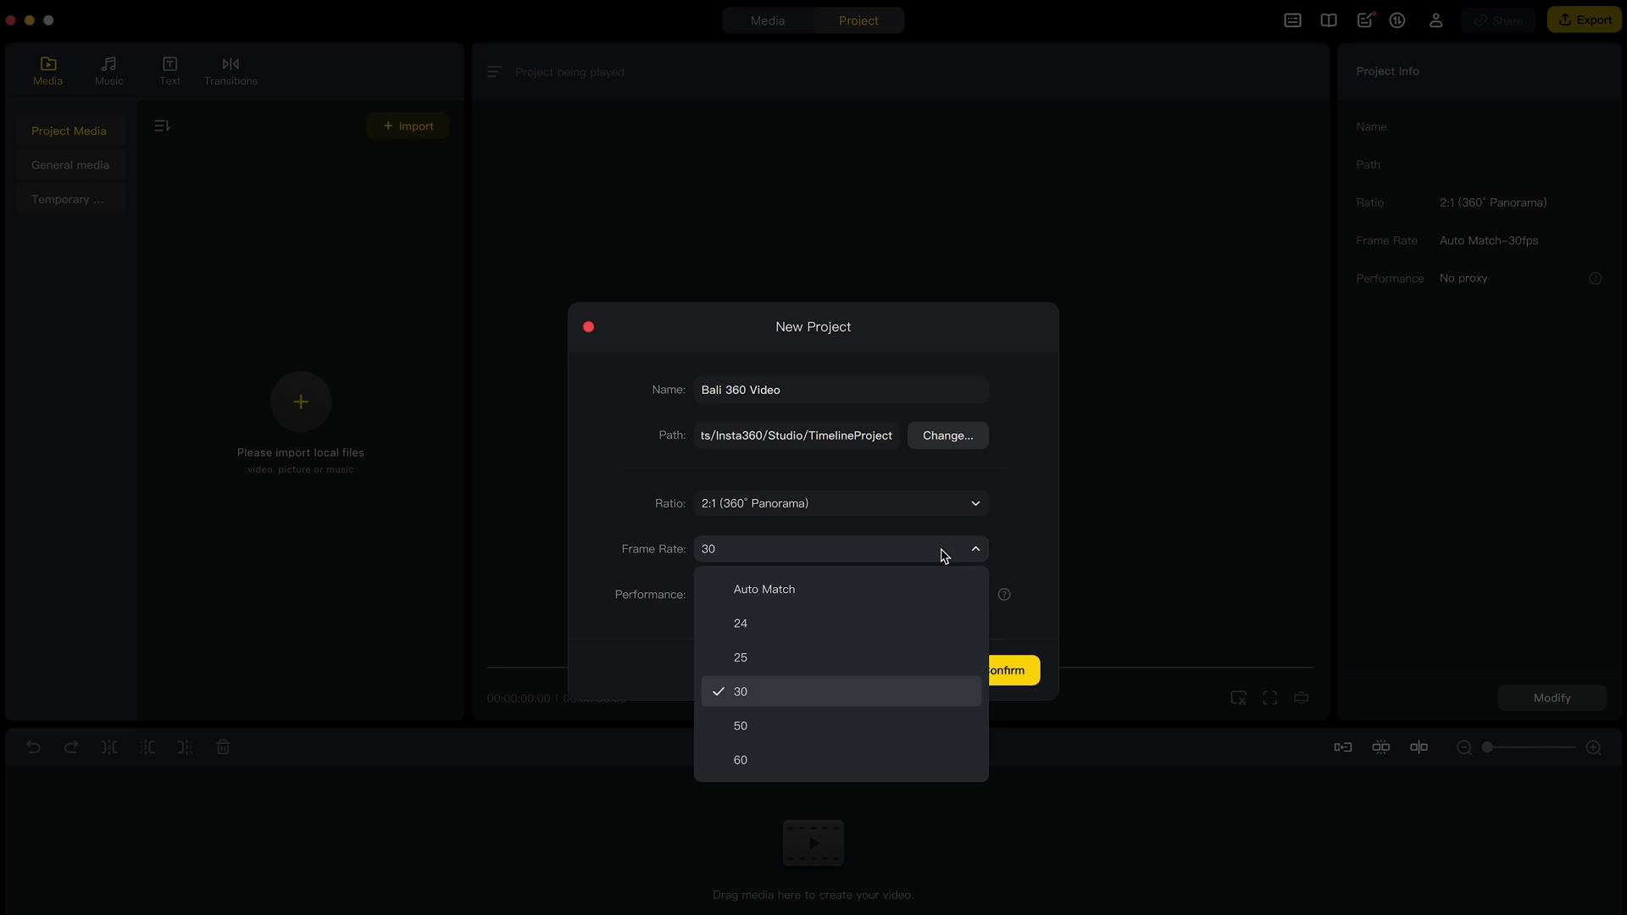
click(1051, 547)
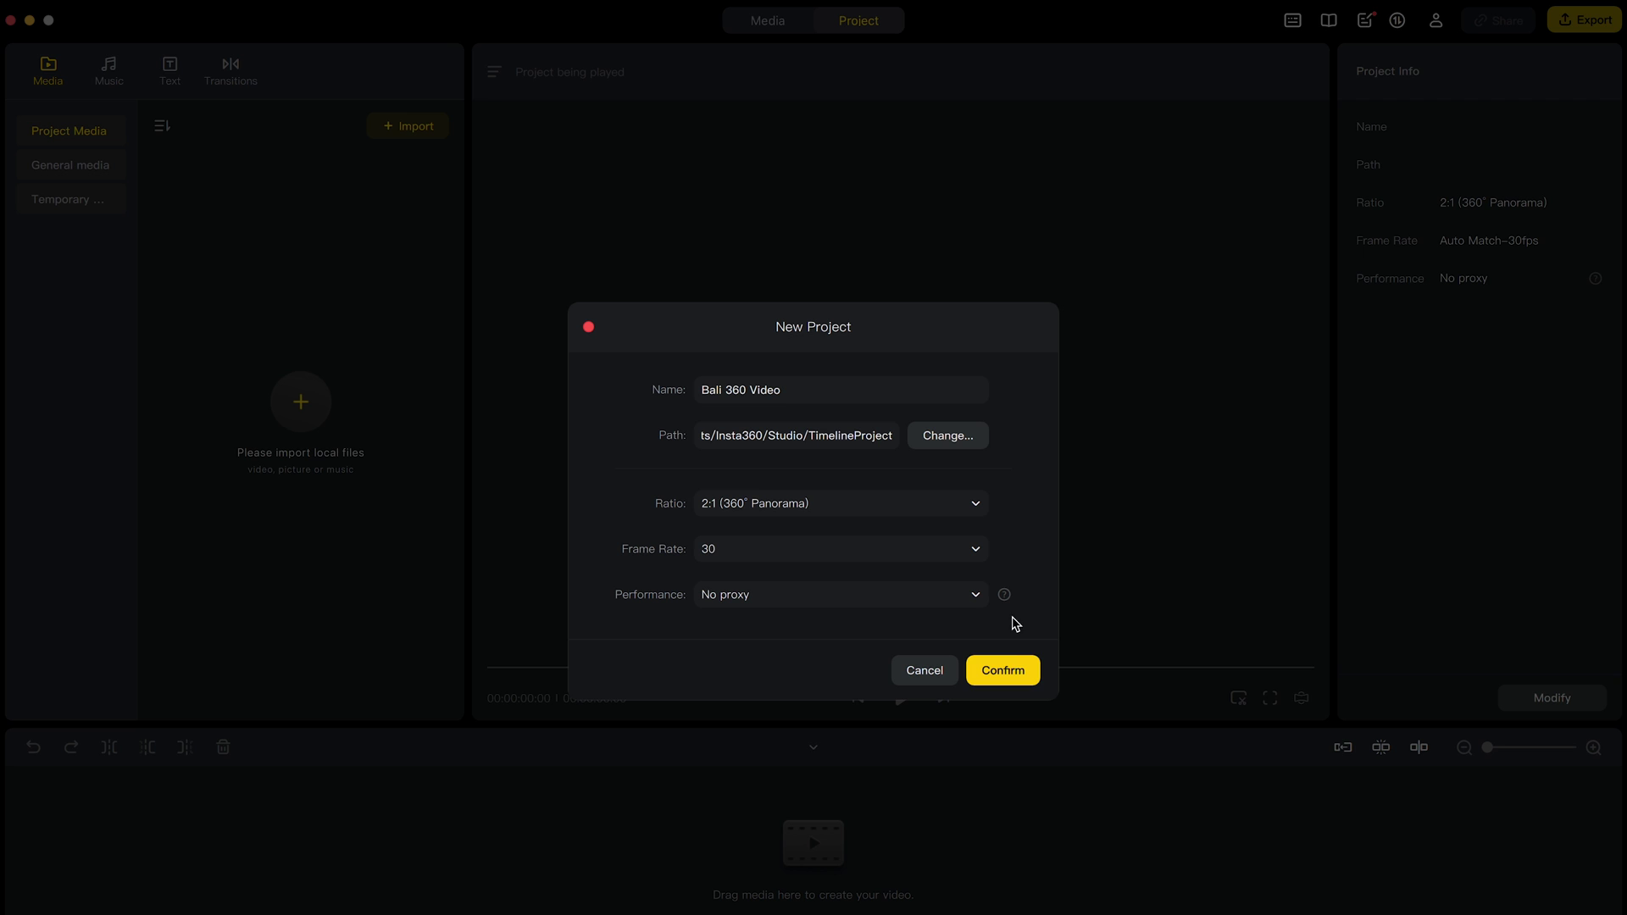
click(1003, 671)
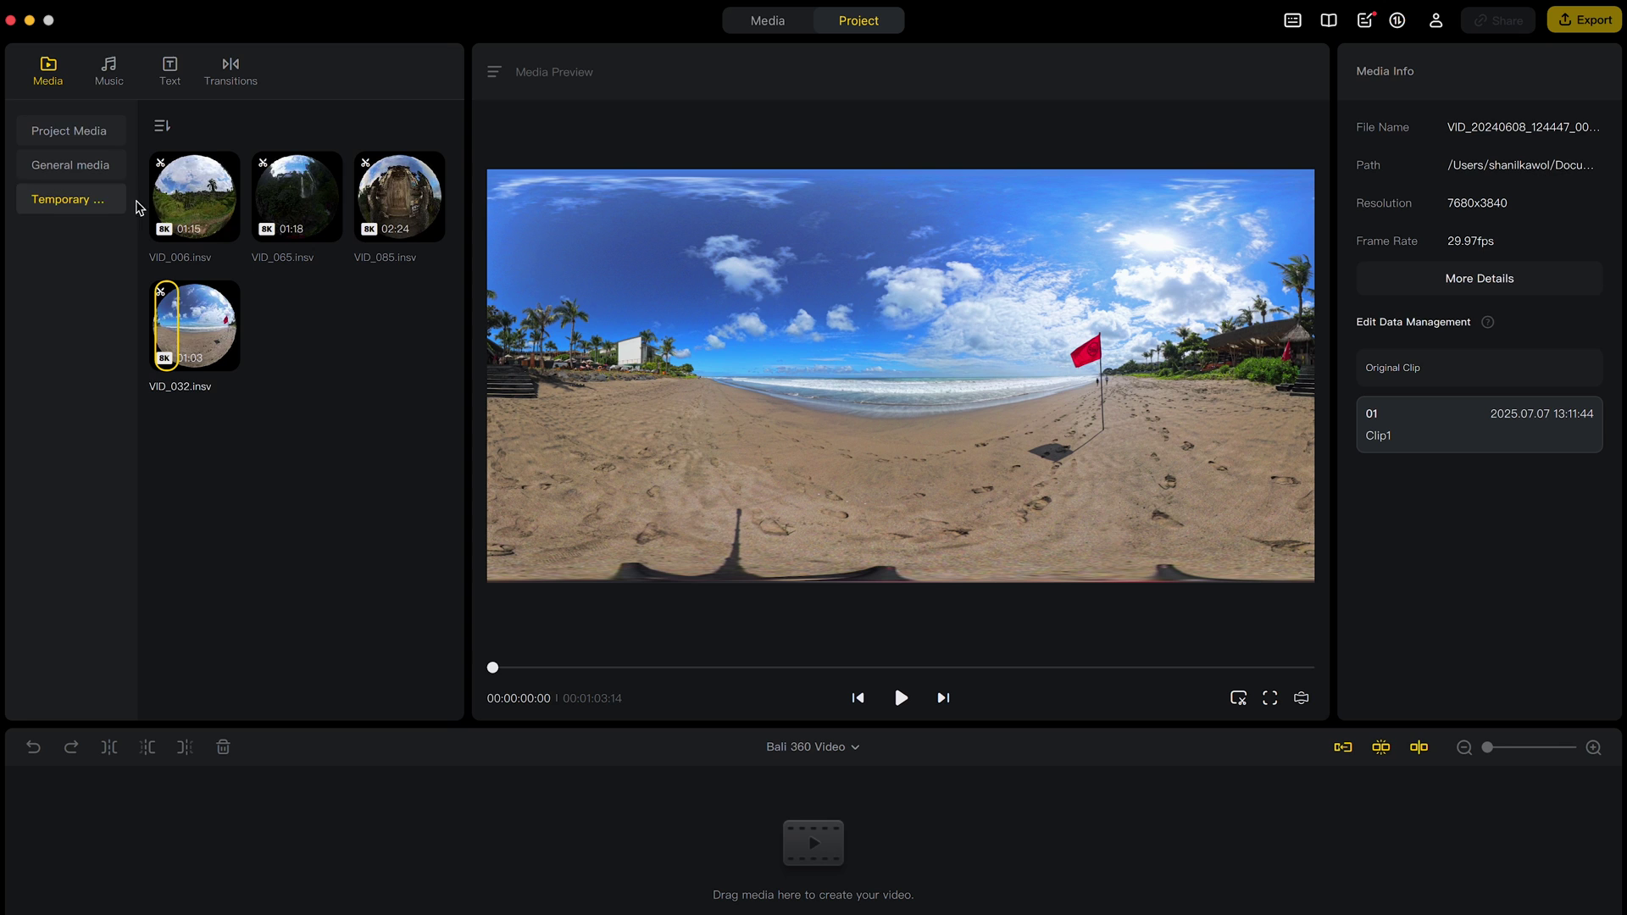
- Add VID_006, VID_065, VID_085 and VID_032 to the project timeline
mouse_move(191, 206)
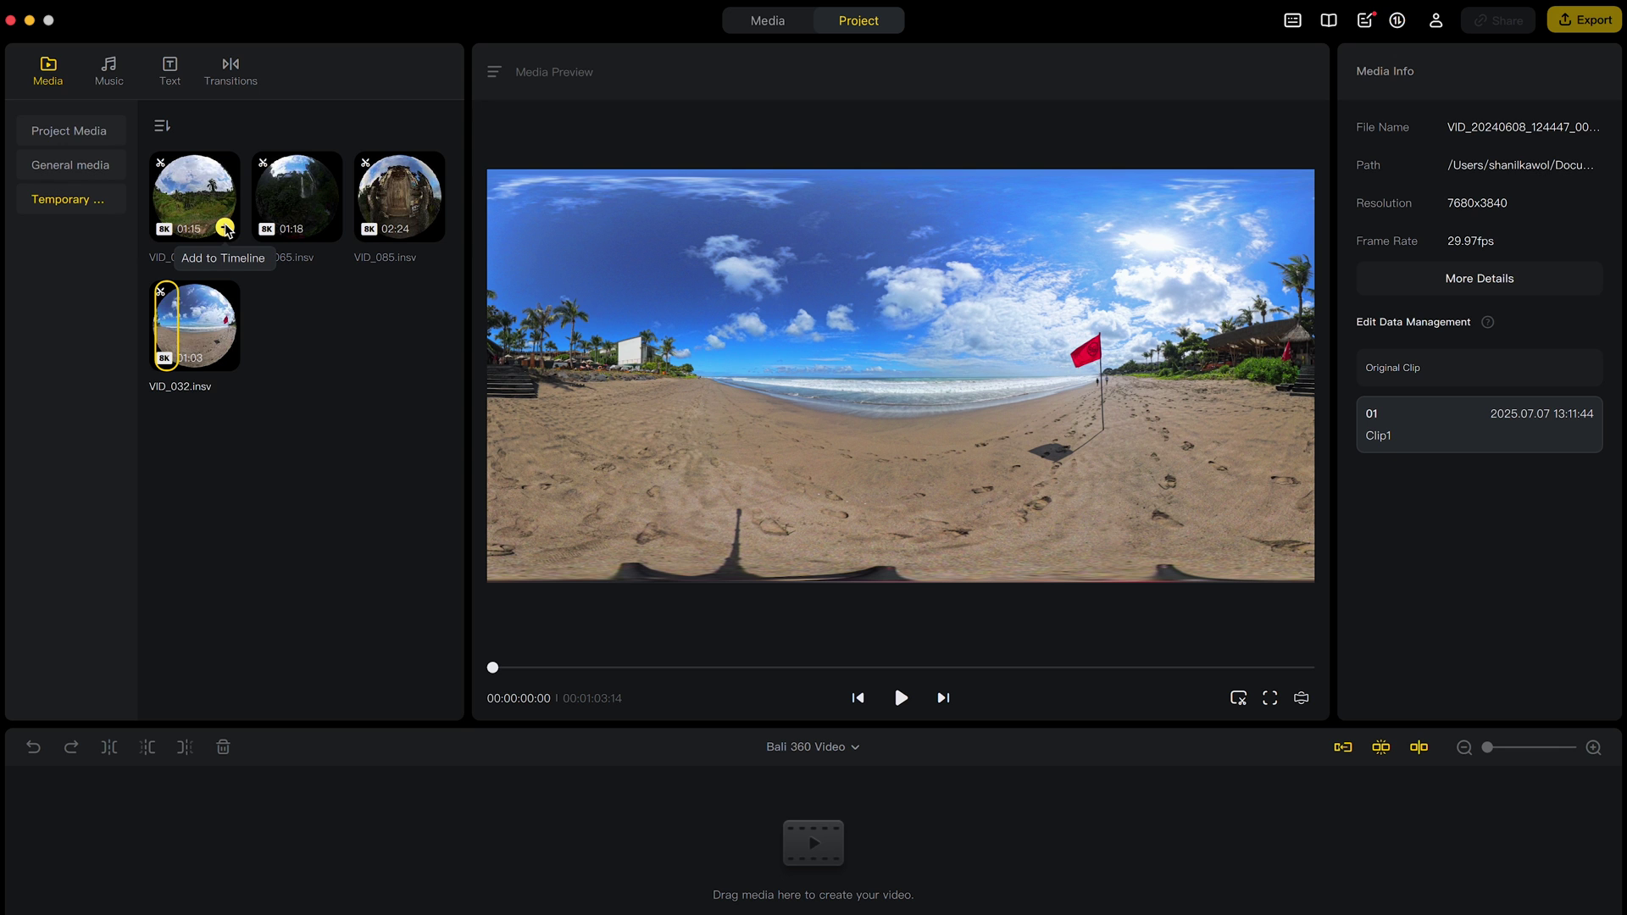
click(225, 229)
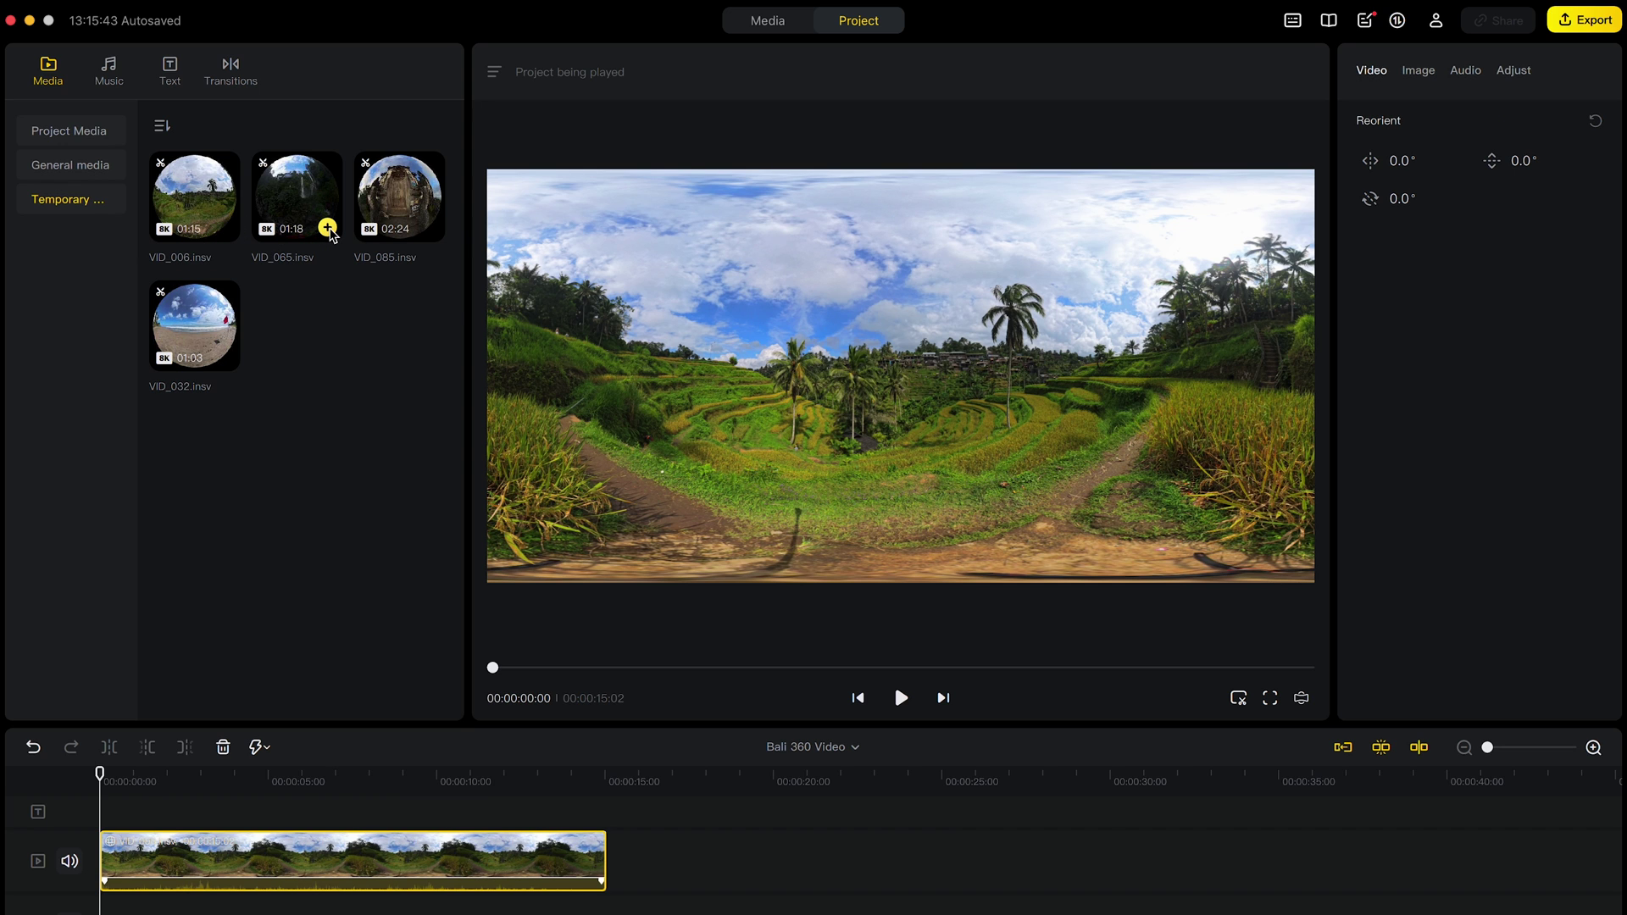
click(328, 229)
click(426, 227)
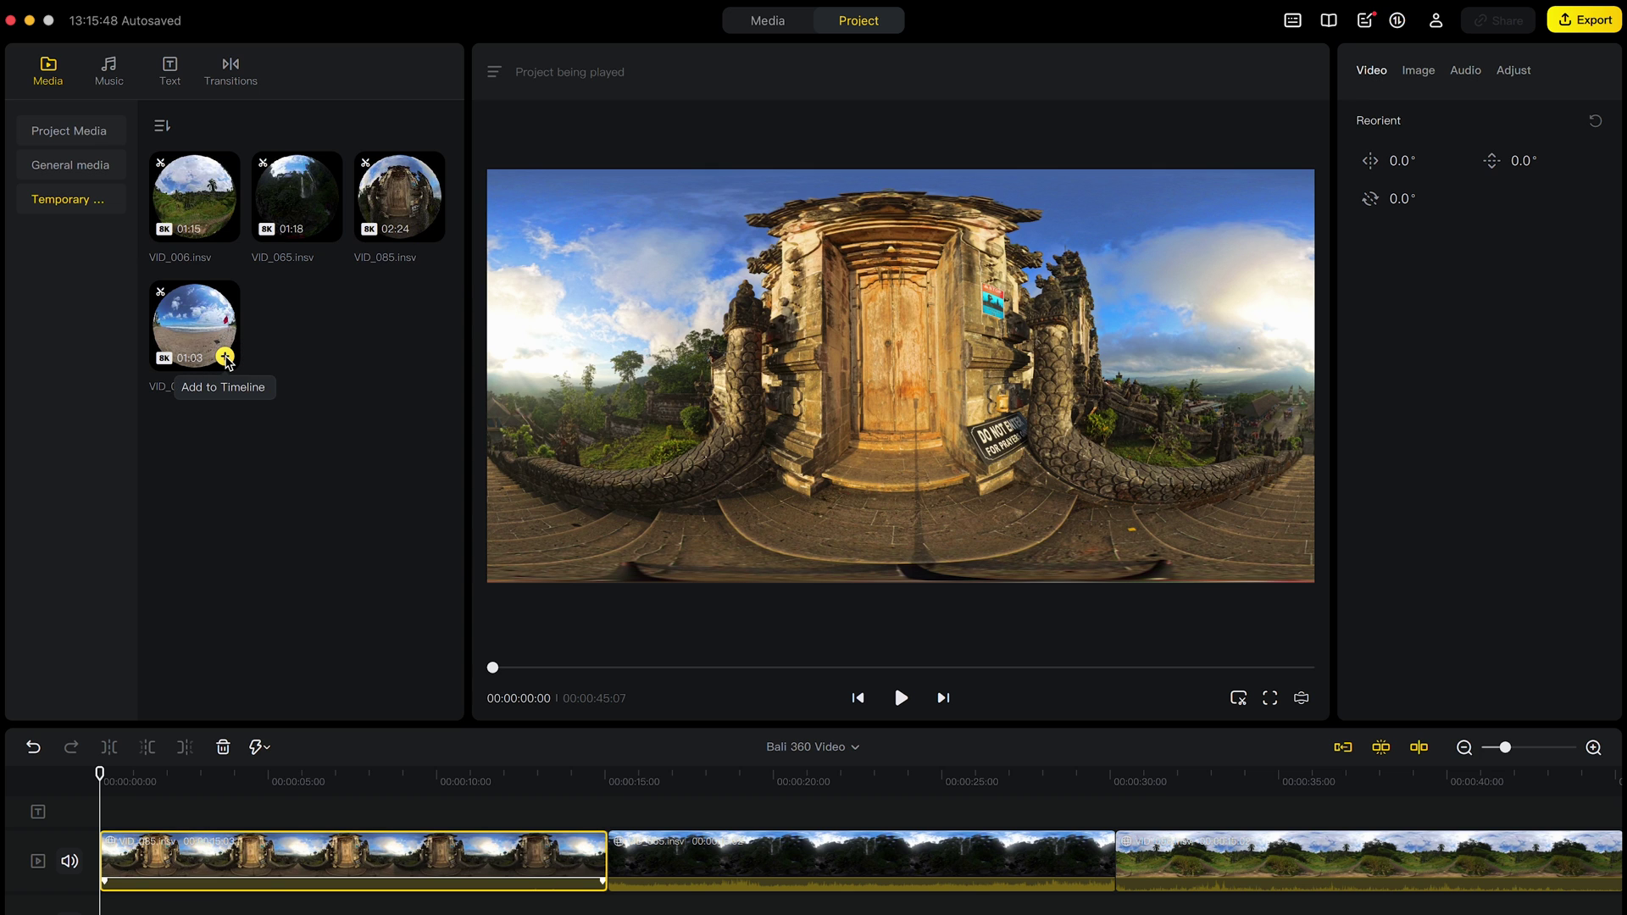
click(224, 357)
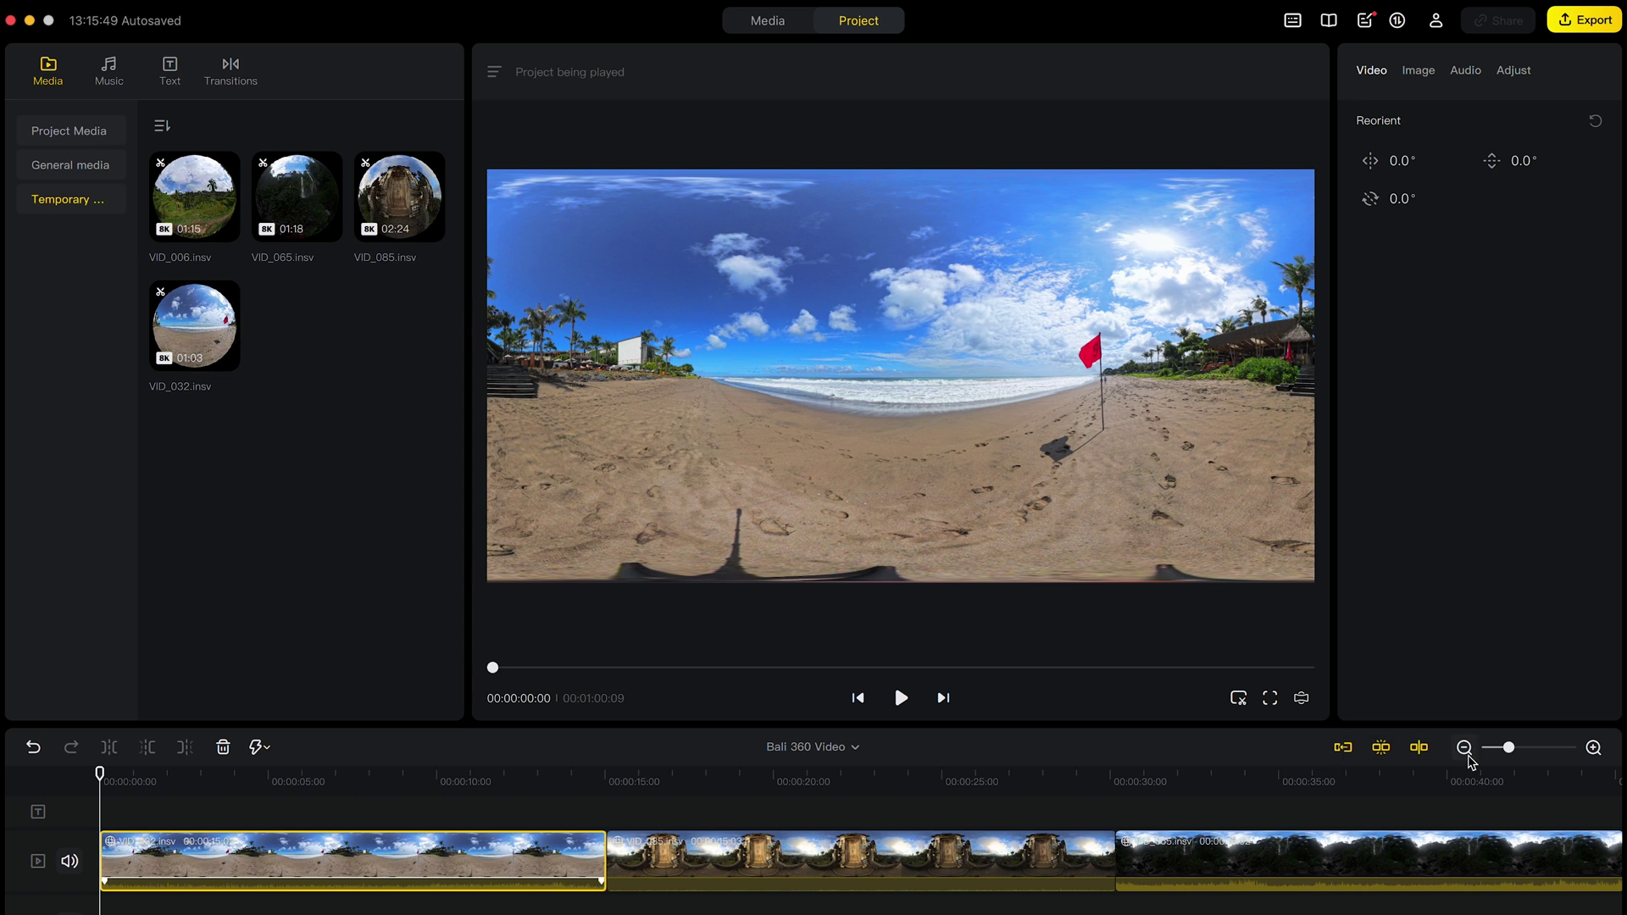
- Reorder the timeline clips as VID_006, VID_065, VID_085, then VID_032
click(1464, 747)
click(1463, 748)
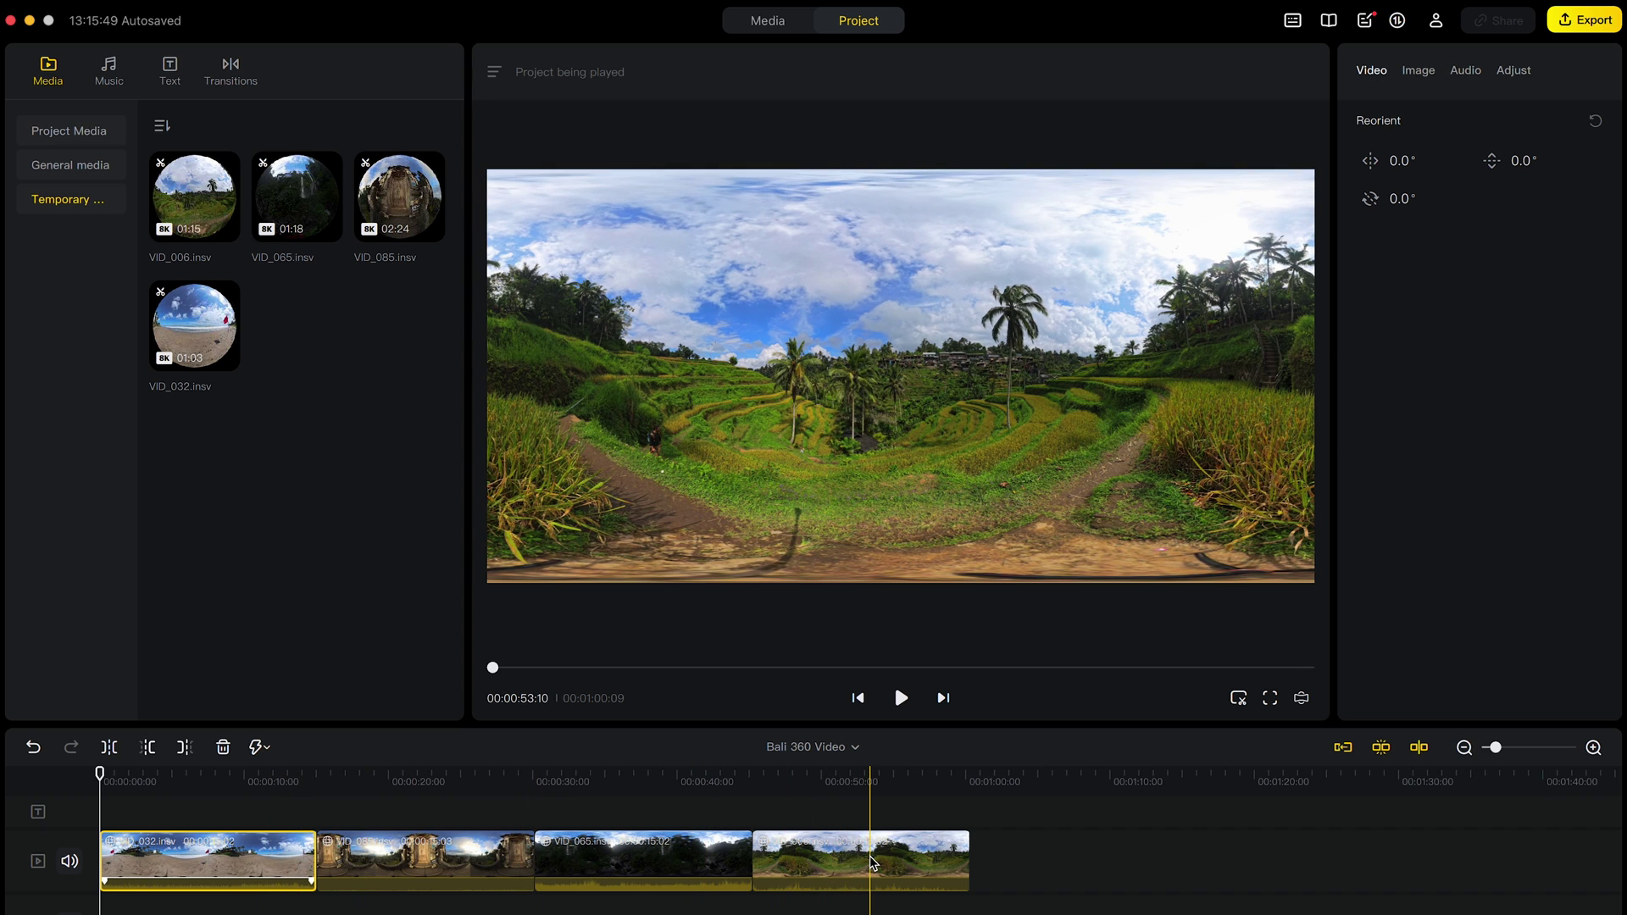
drag(873, 862, 282, 858)
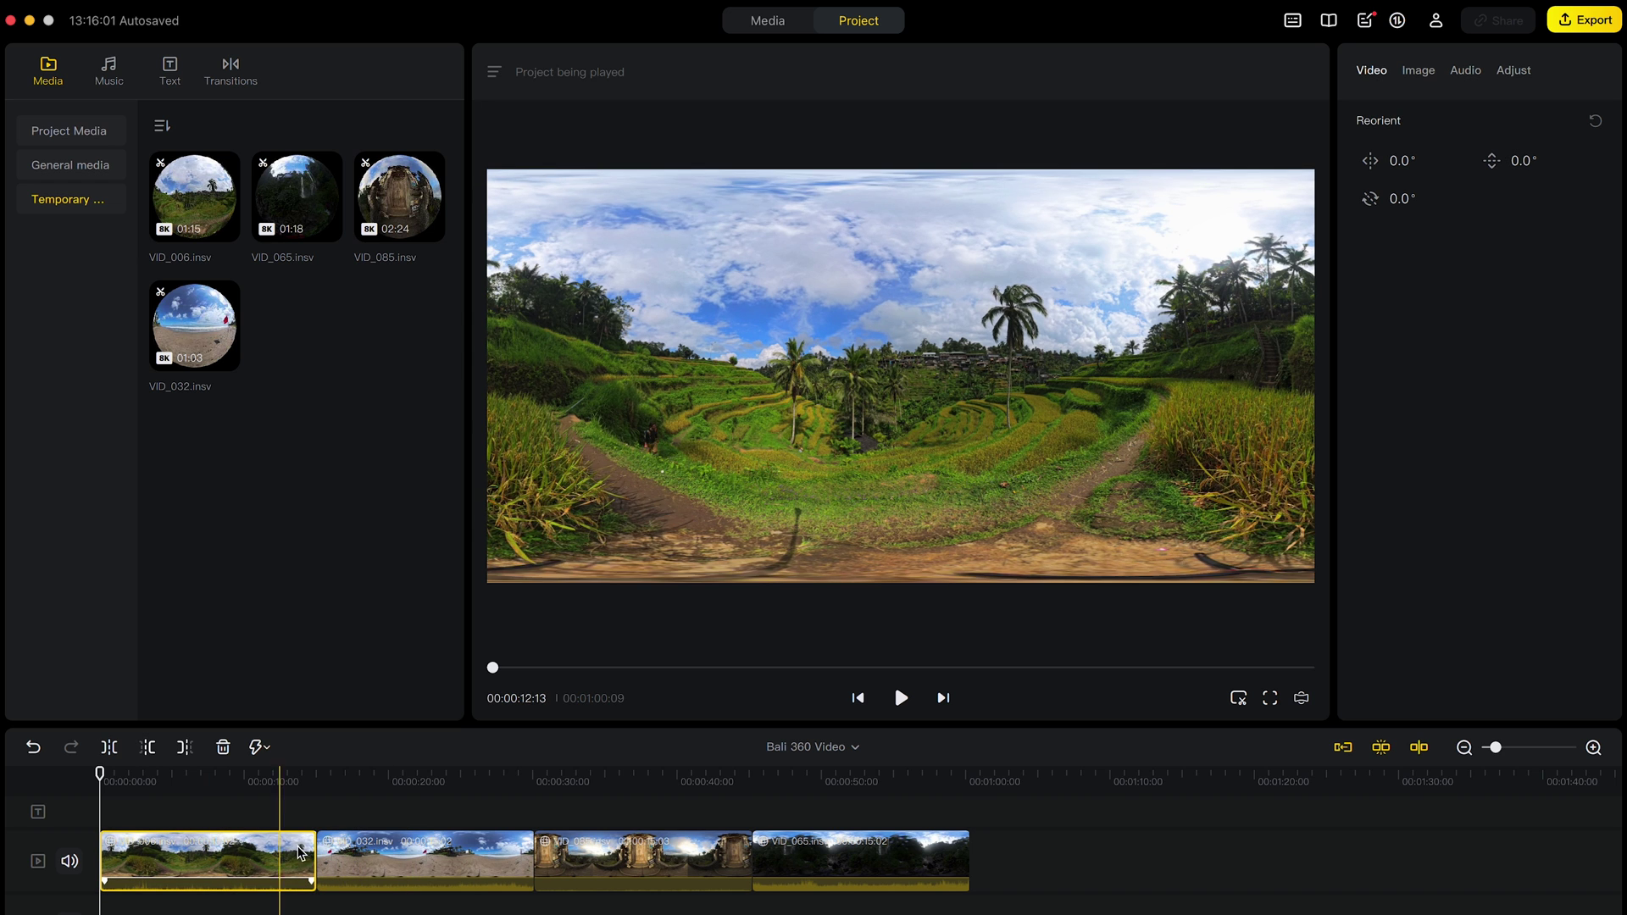
click(772, 876)
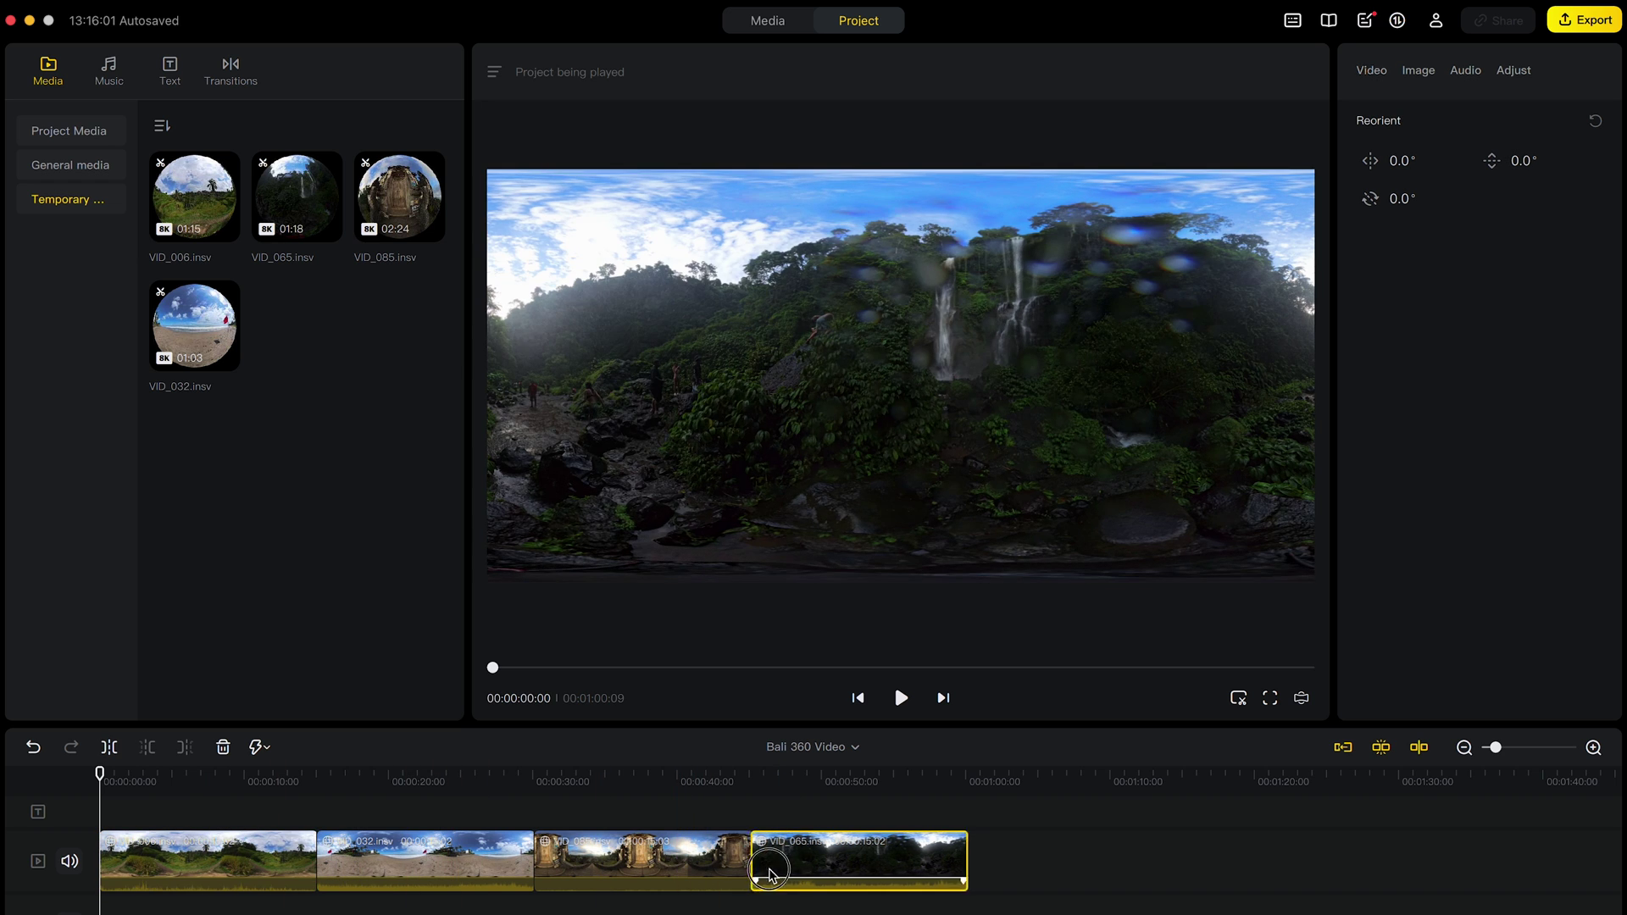
drag(771, 876, 339, 864)
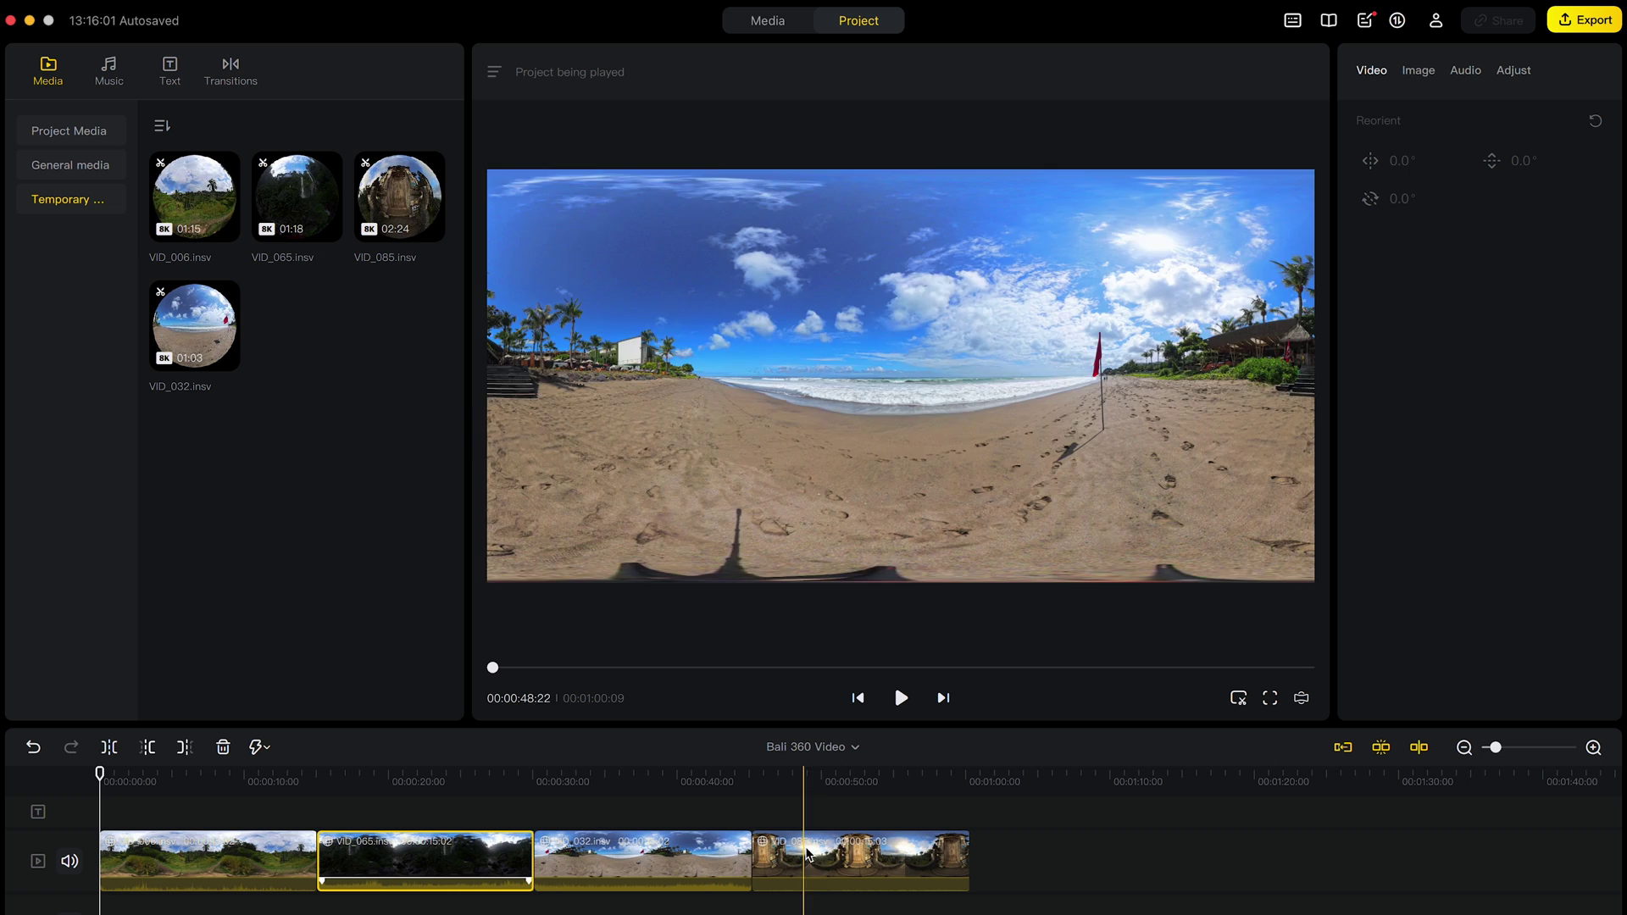
drag(807, 854, 612, 856)
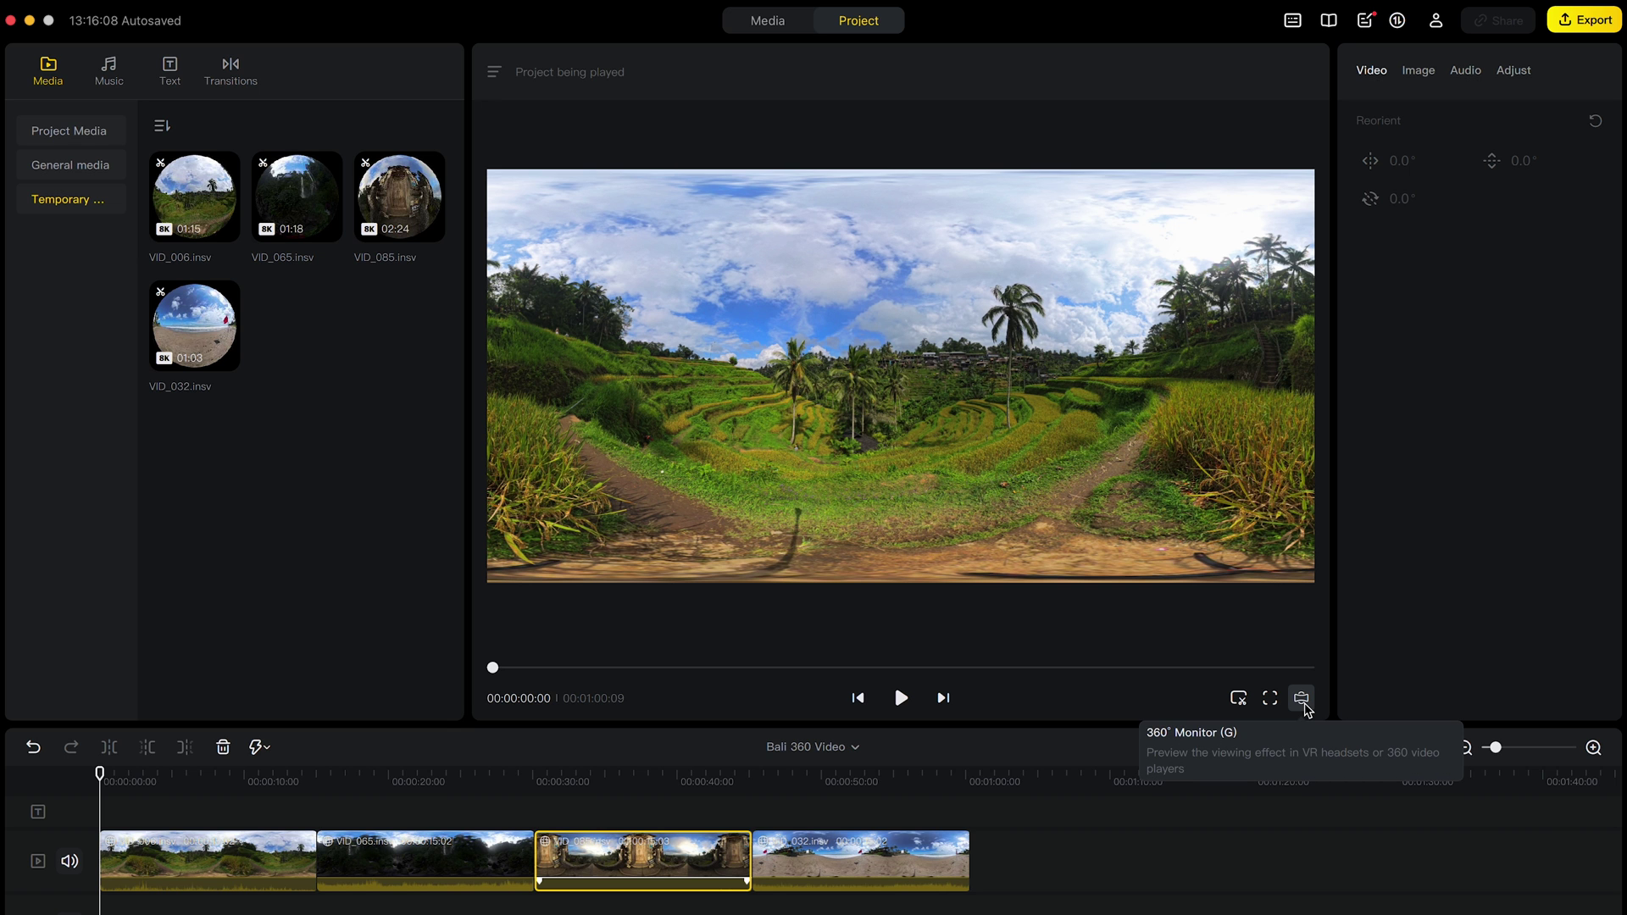
- Switch the preview to 360° perspective and look around the terraces and village
click(1303, 700)
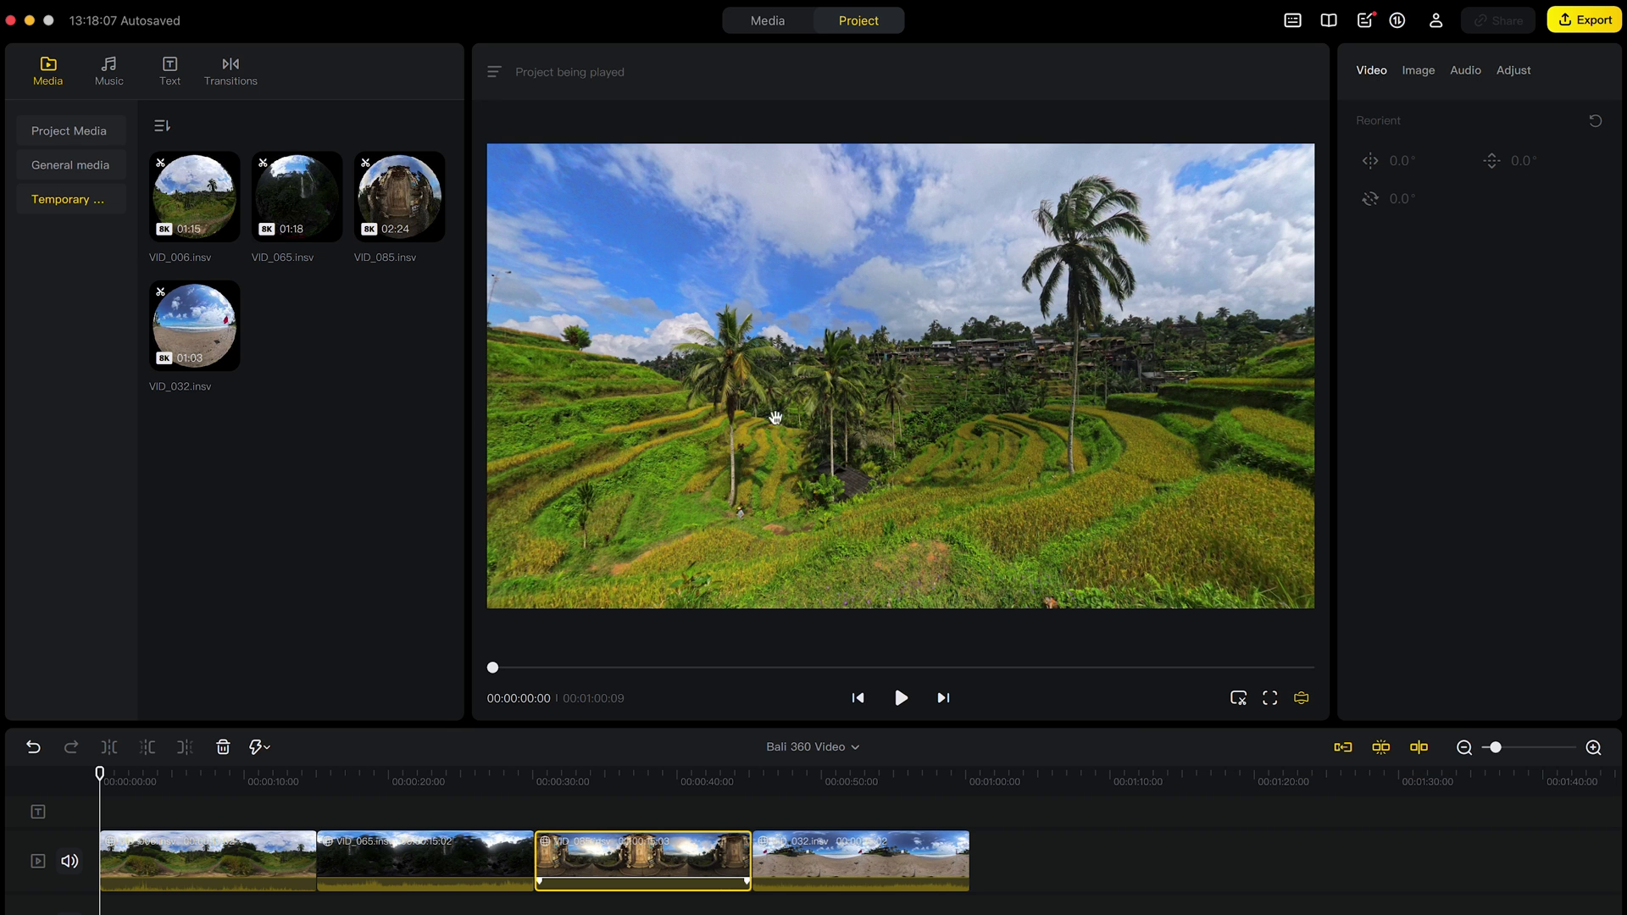
drag(776, 417, 1155, 410)
drag(647, 378, 939, 457)
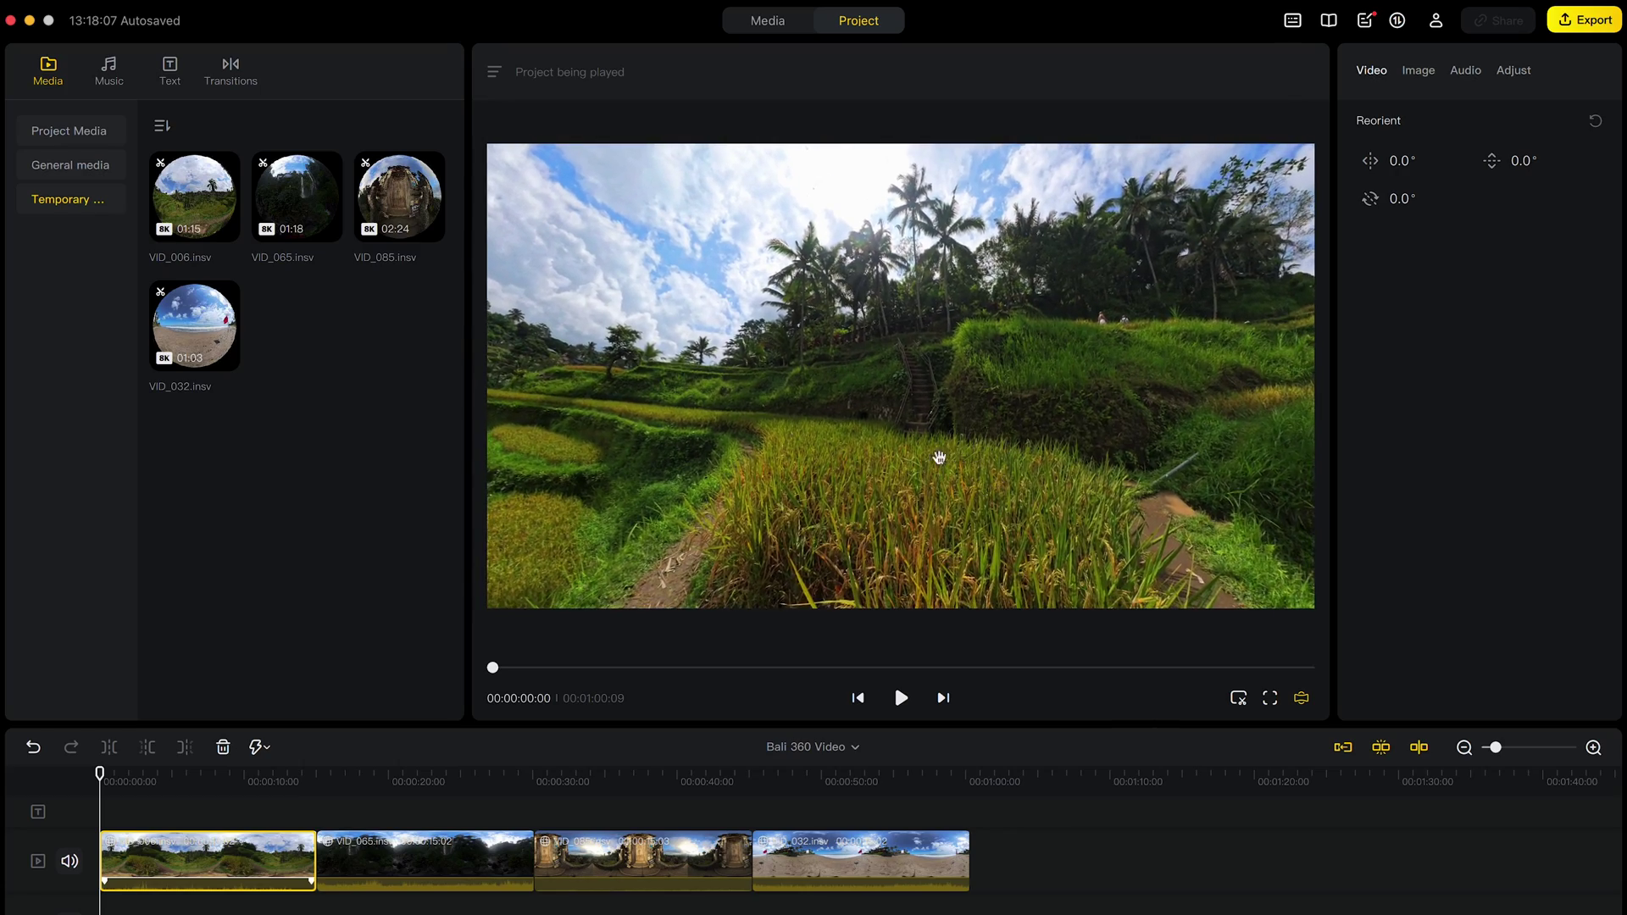
drag(606, 410, 1180, 334)
drag(797, 392, 1216, 324)
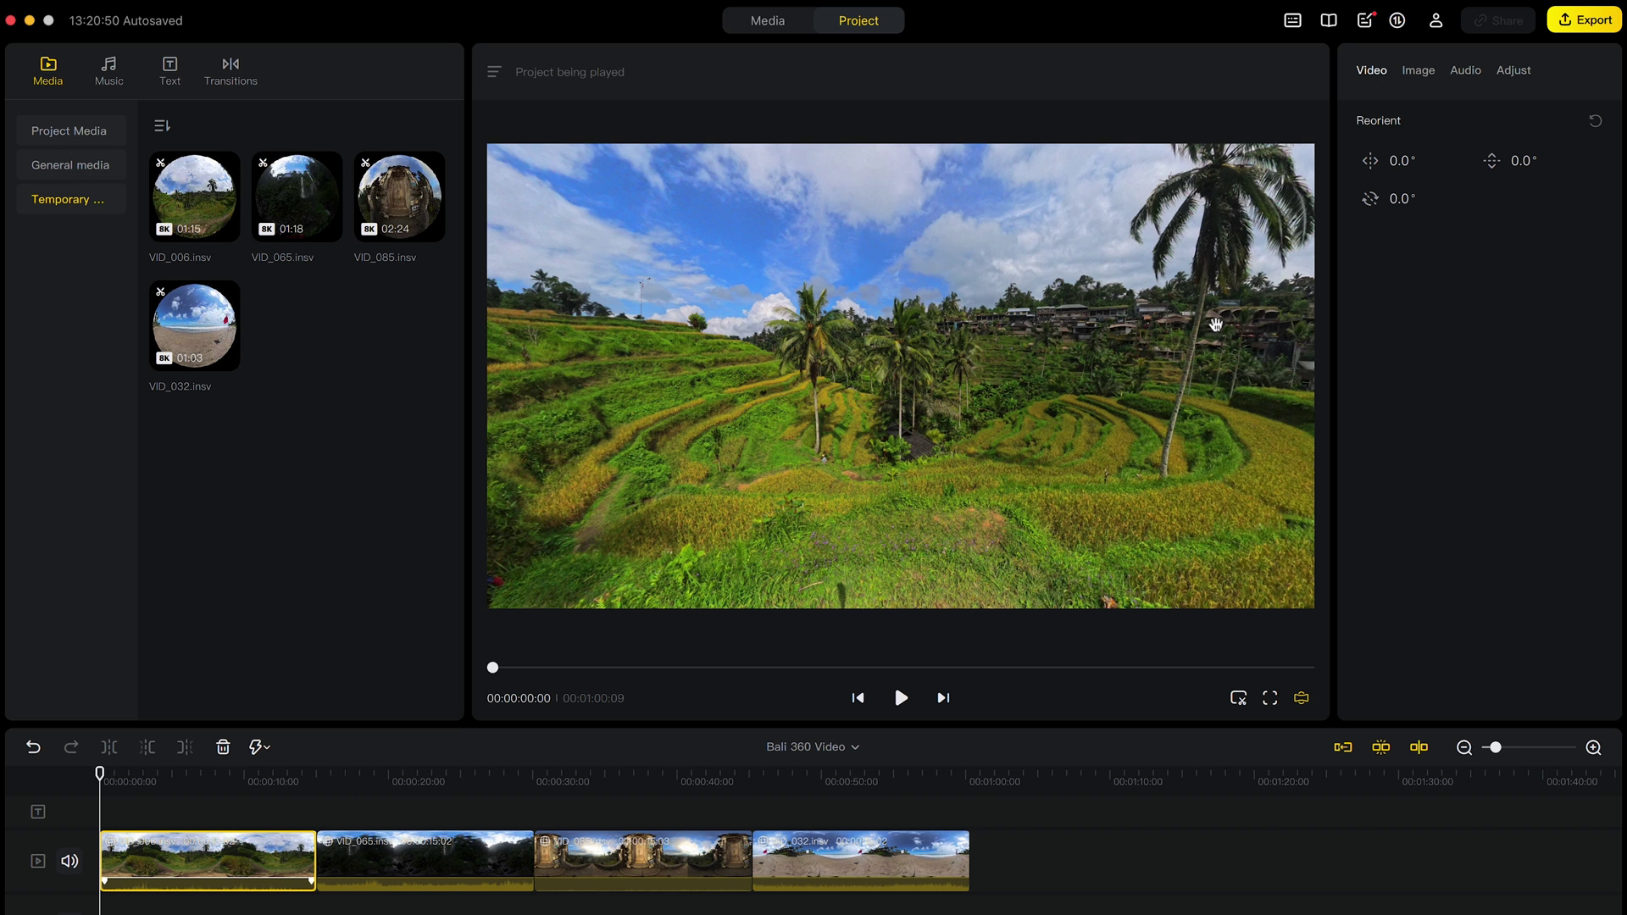
- Reorient the temple clip VID_085 to a 192.0° pan facing the stairway
click(635, 877)
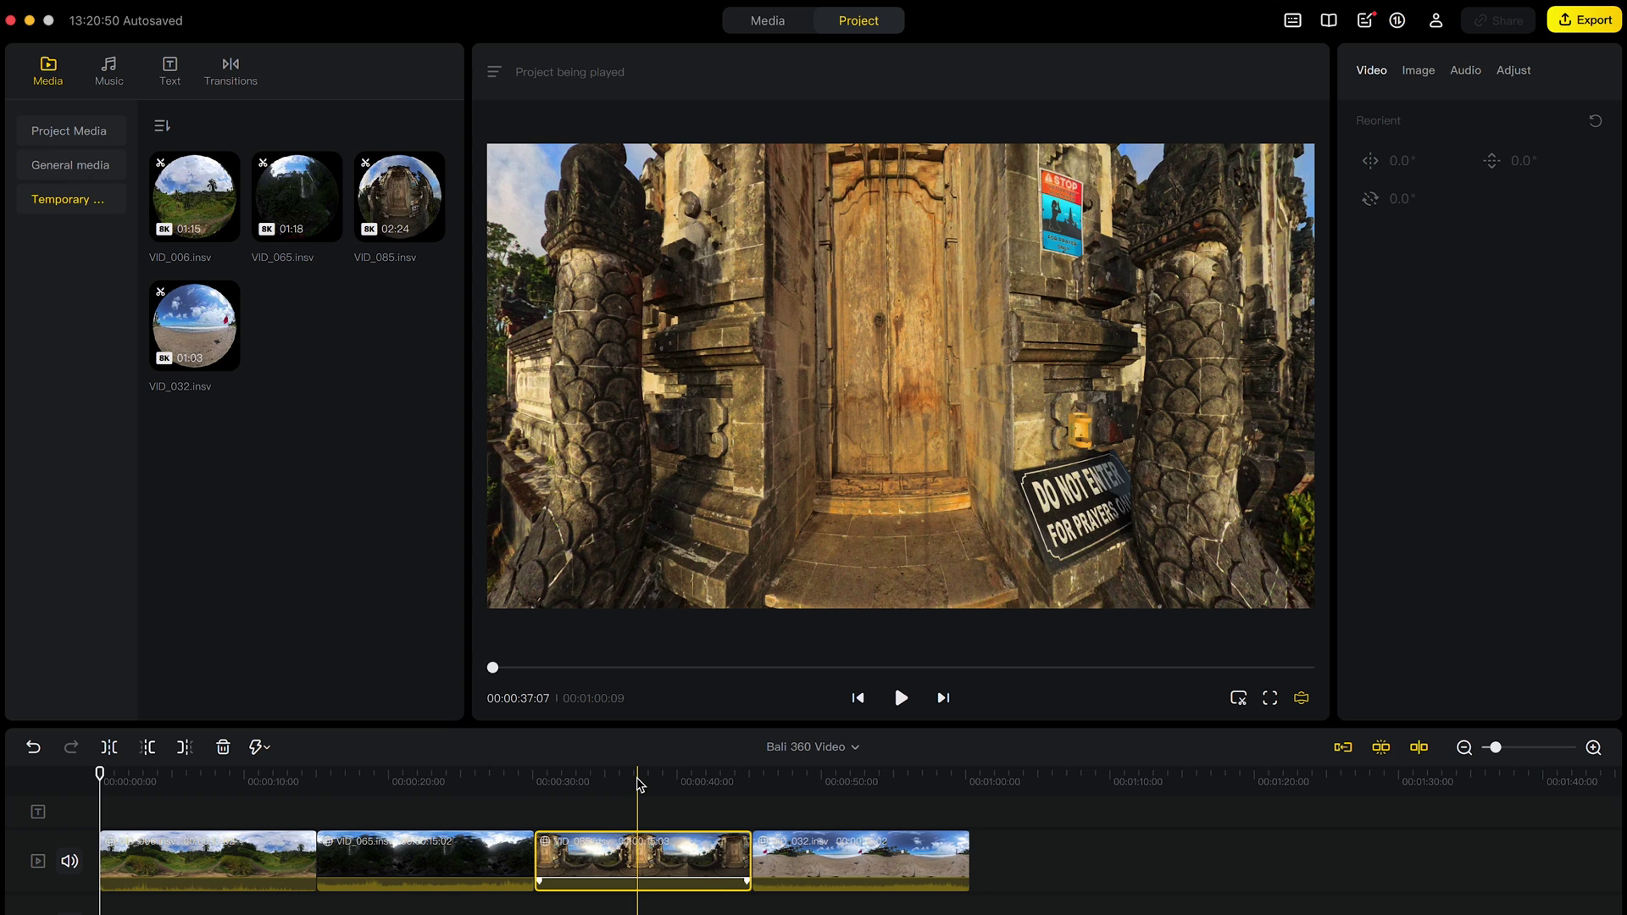
click(638, 782)
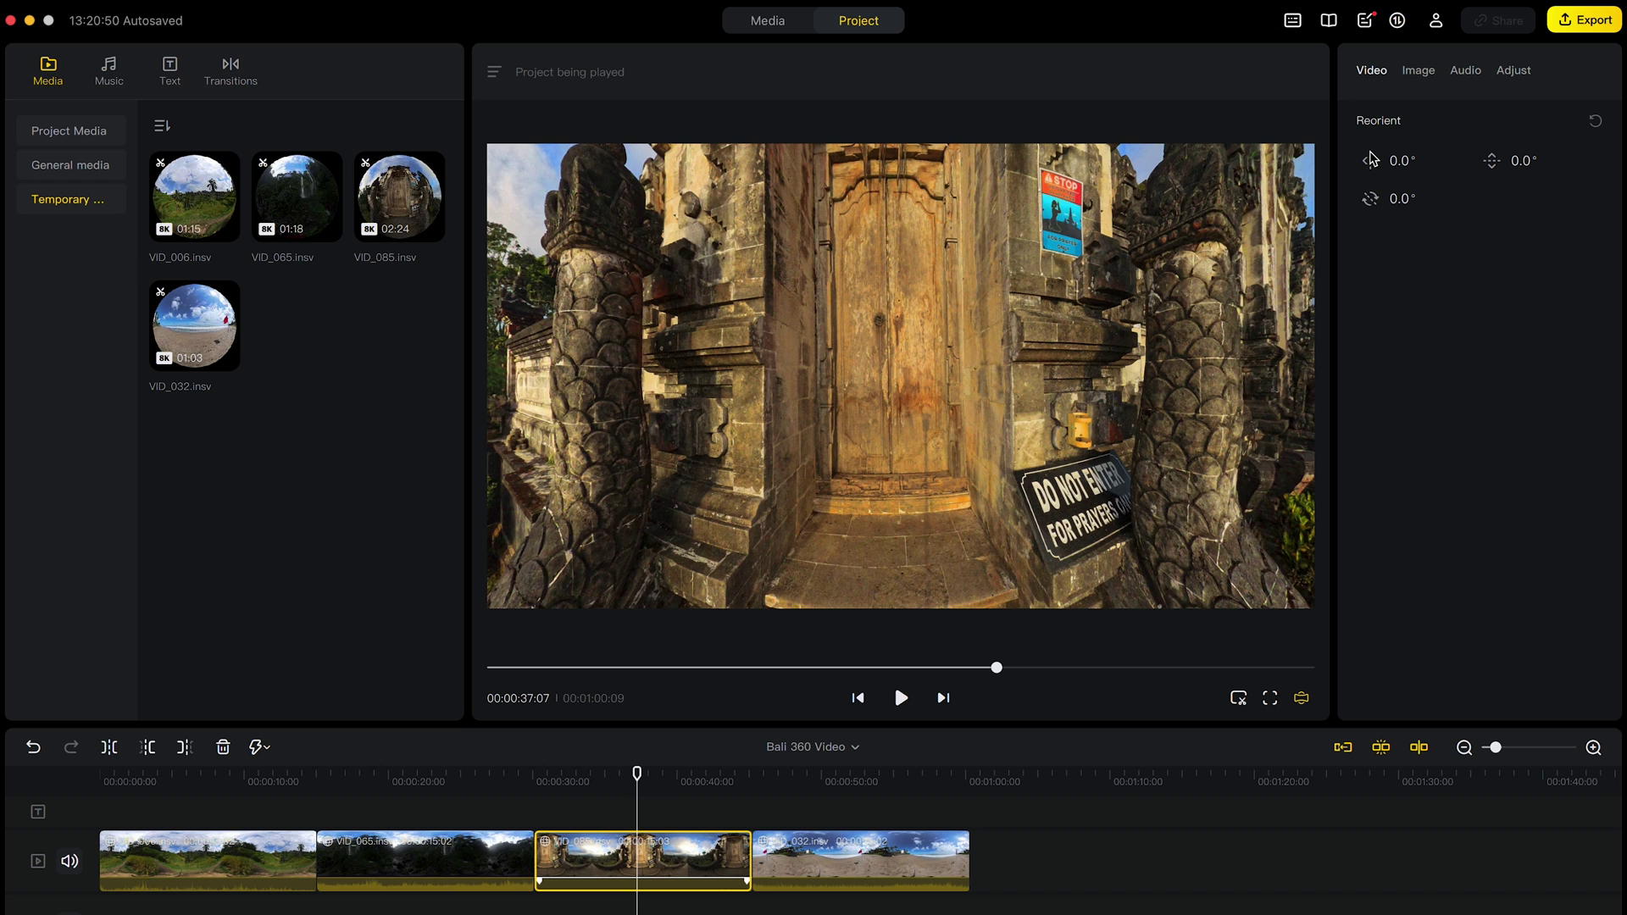
drag(1373, 166, 1580, 145)
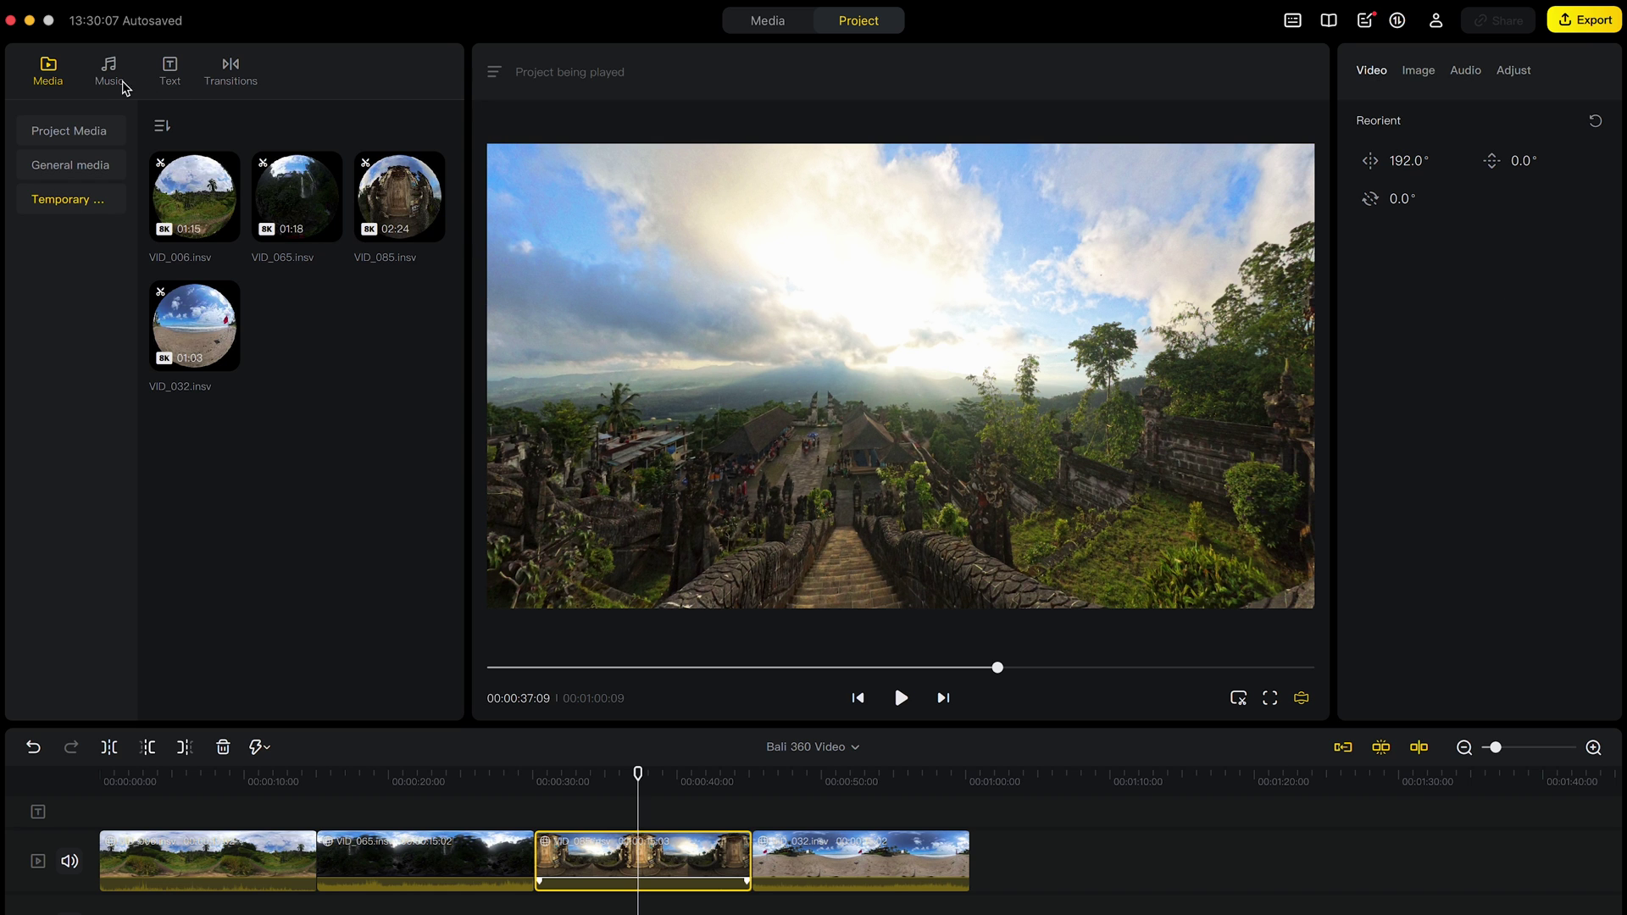
- Browse the Music and Text libraries, then show the Transitions list with Black Fade
click(113, 79)
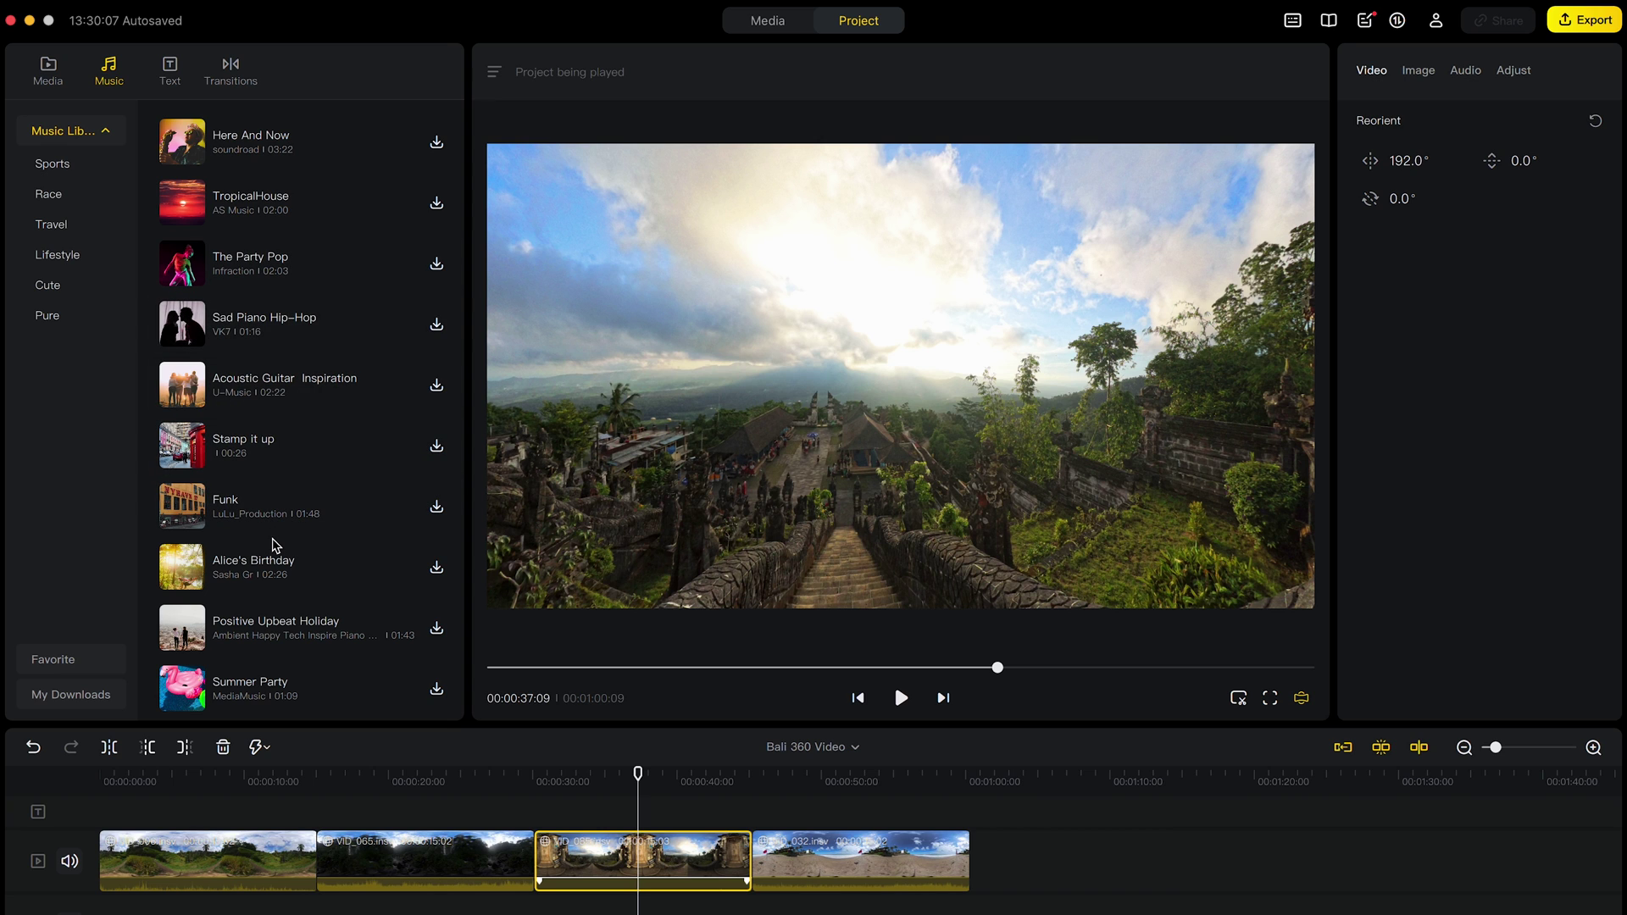
click(170, 85)
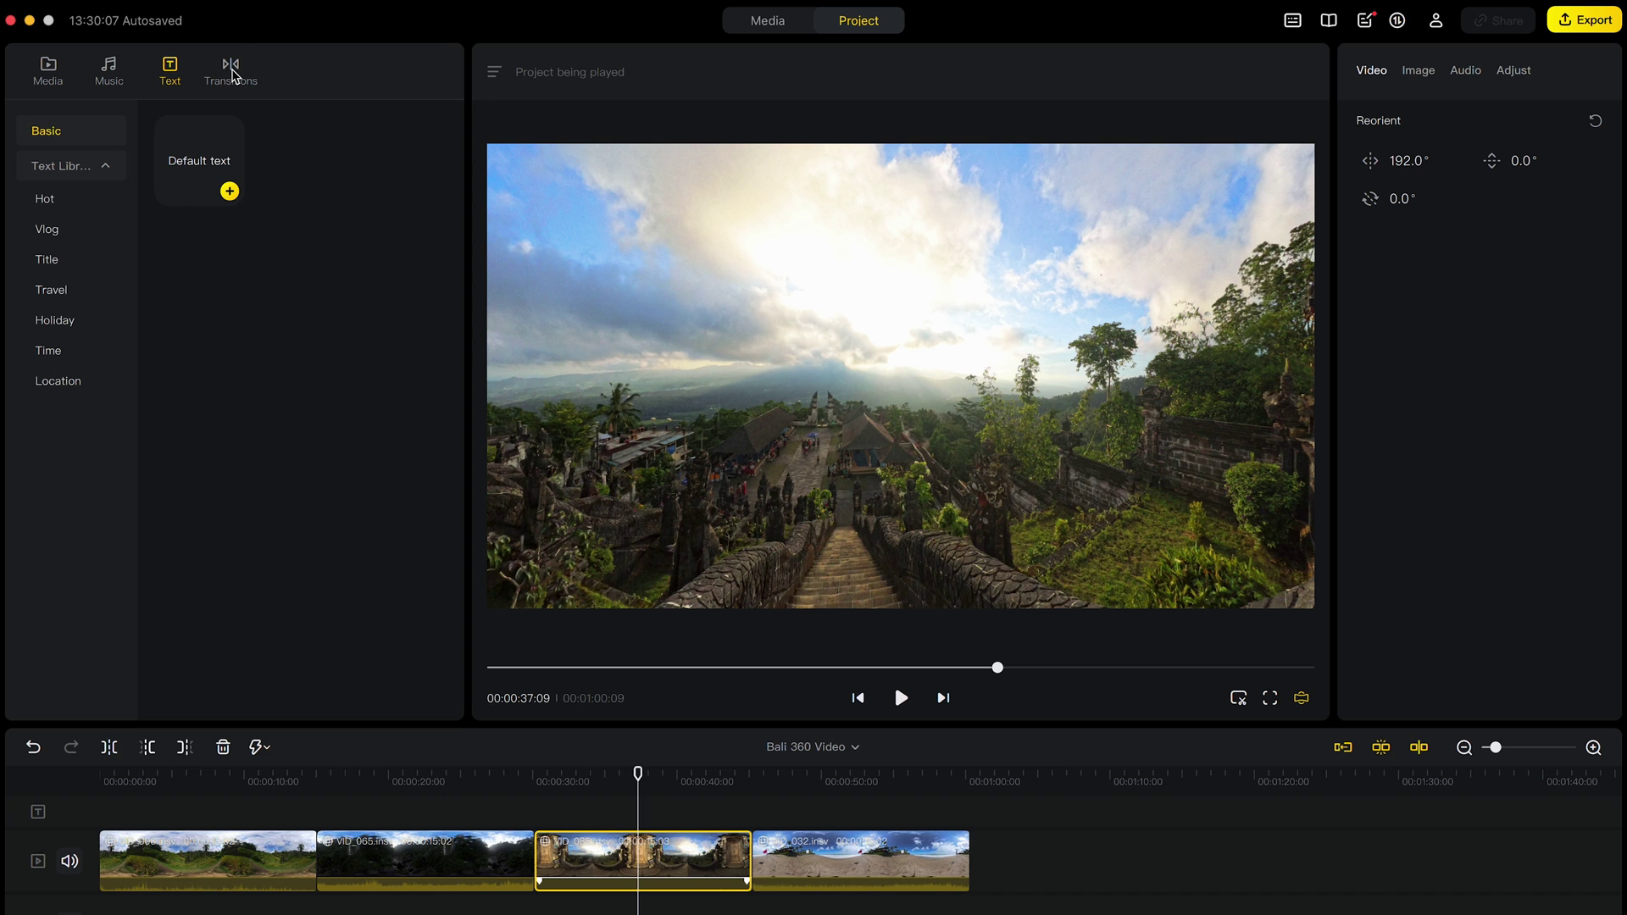
click(233, 74)
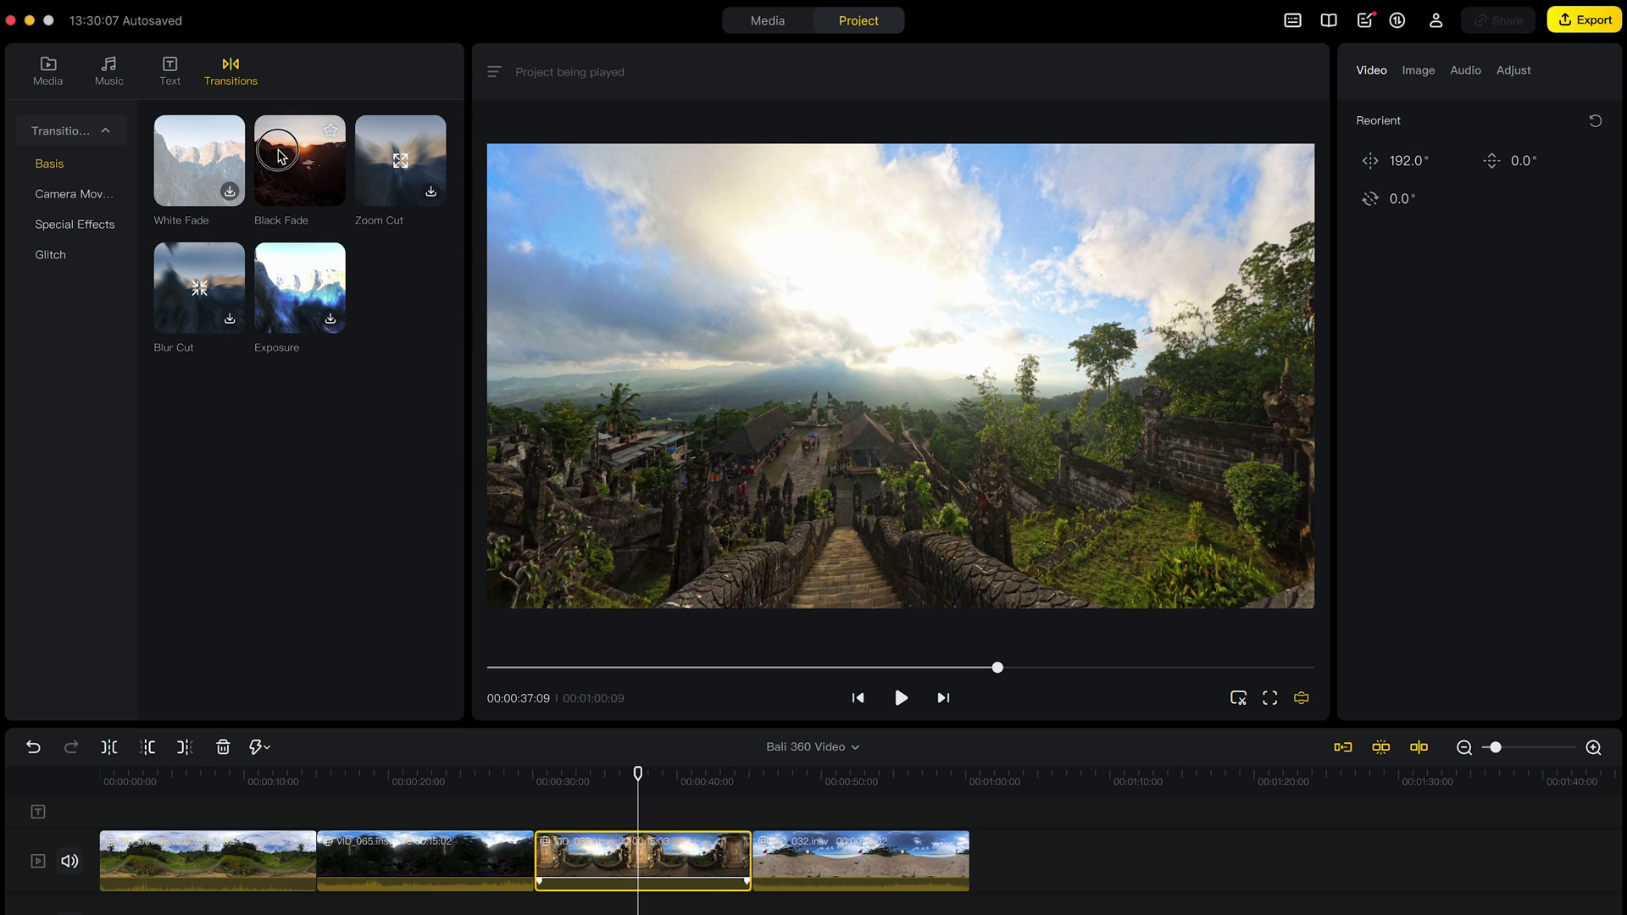
- Insert a 2.0 s Black Fade between VID_085 and VID_032 and preview the transition
mouse_move(288, 161)
mouse_down()
mouse_move(412, 270)
mouse_move(753, 863)
mouse_up()
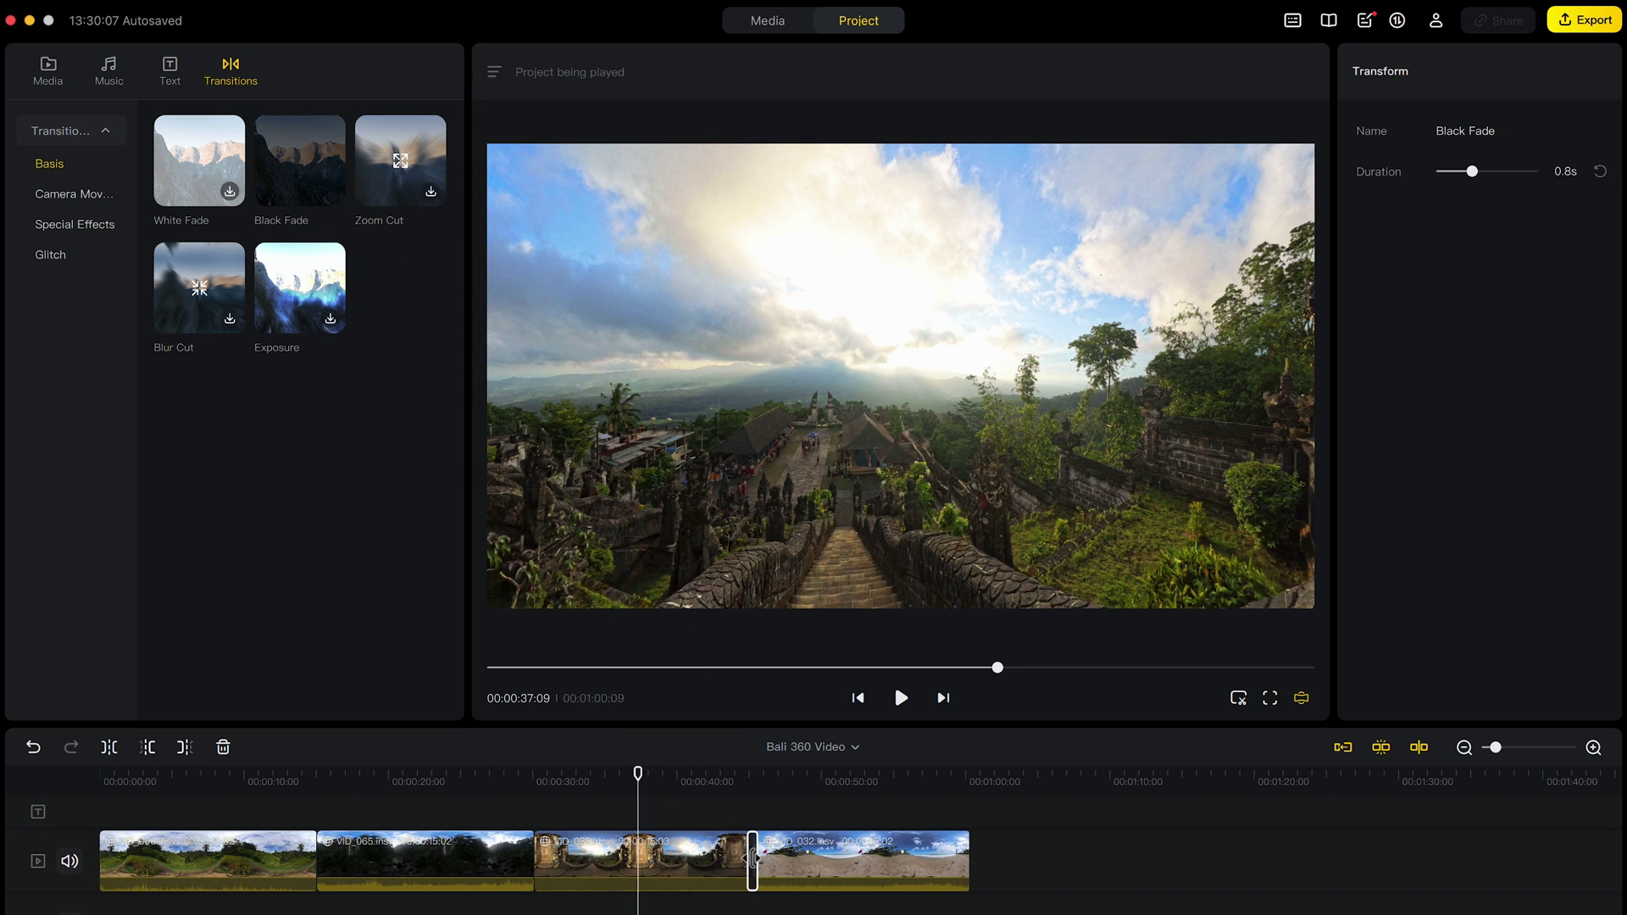
drag(1473, 171, 1556, 182)
click(719, 775)
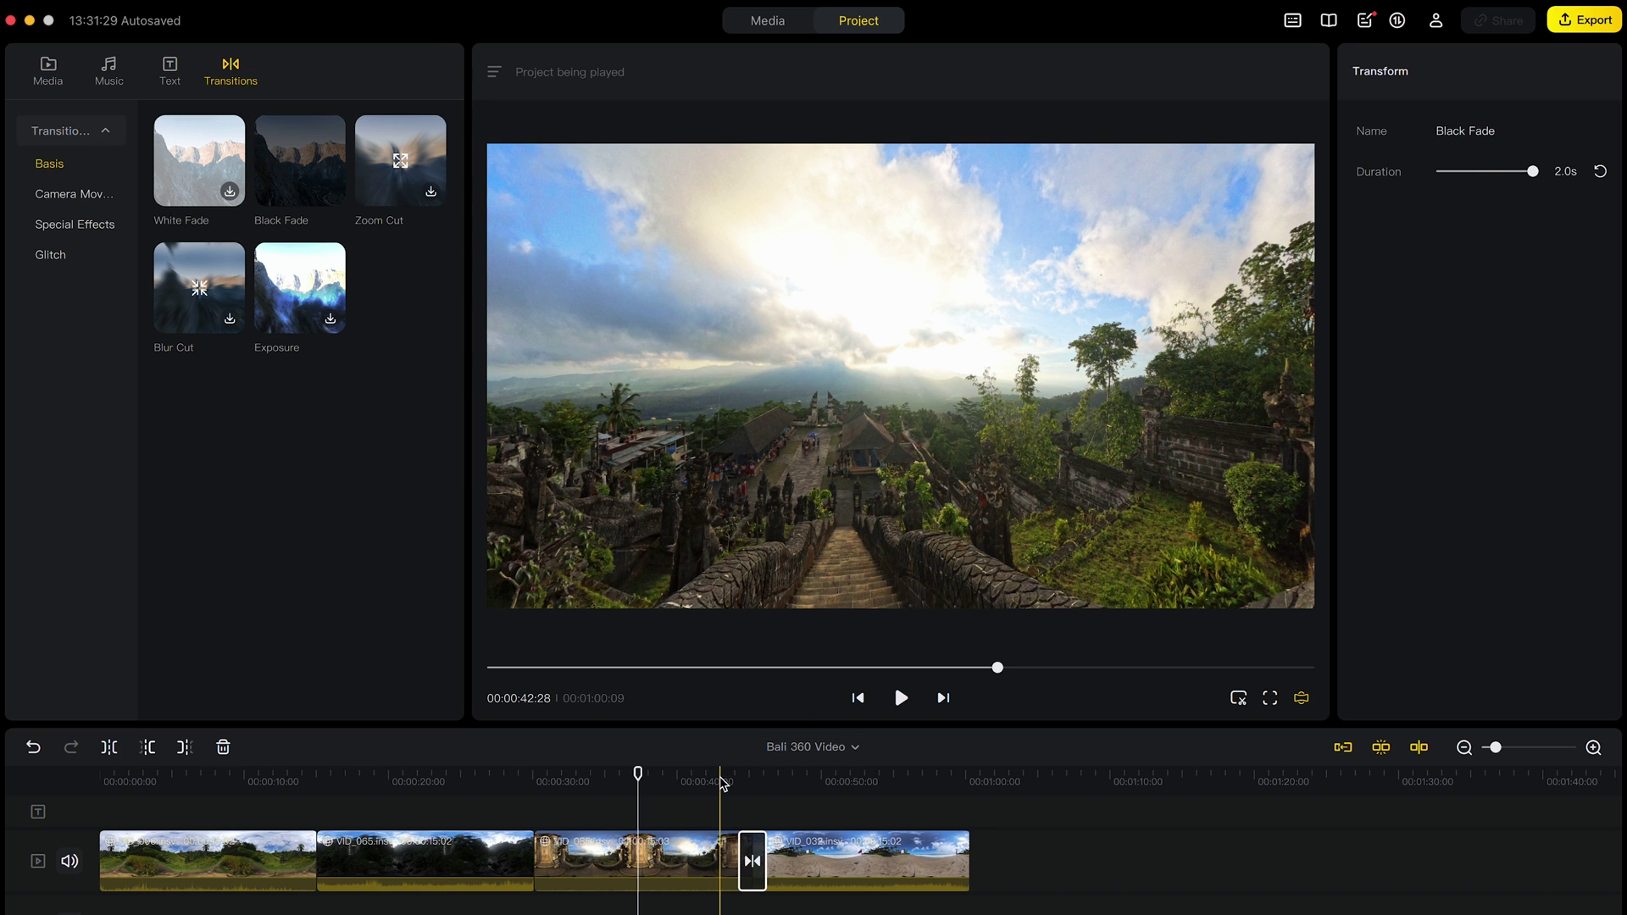
key(space)
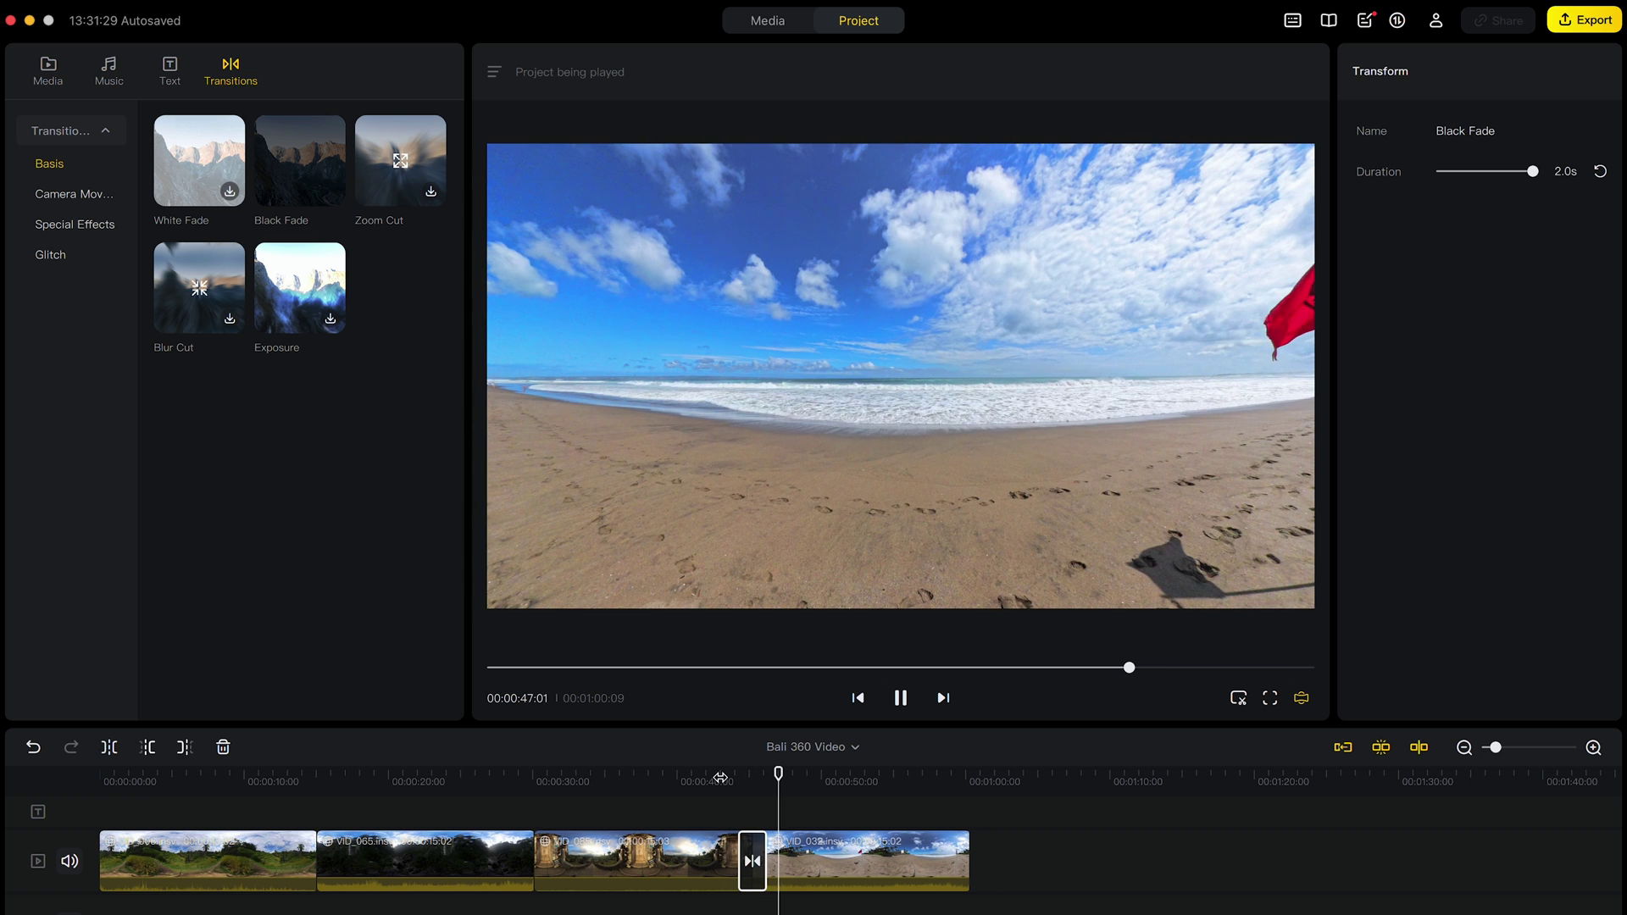
key(space)
- Select the beach clip VID_032 and bring up its colour Adjust settings
click(859, 866)
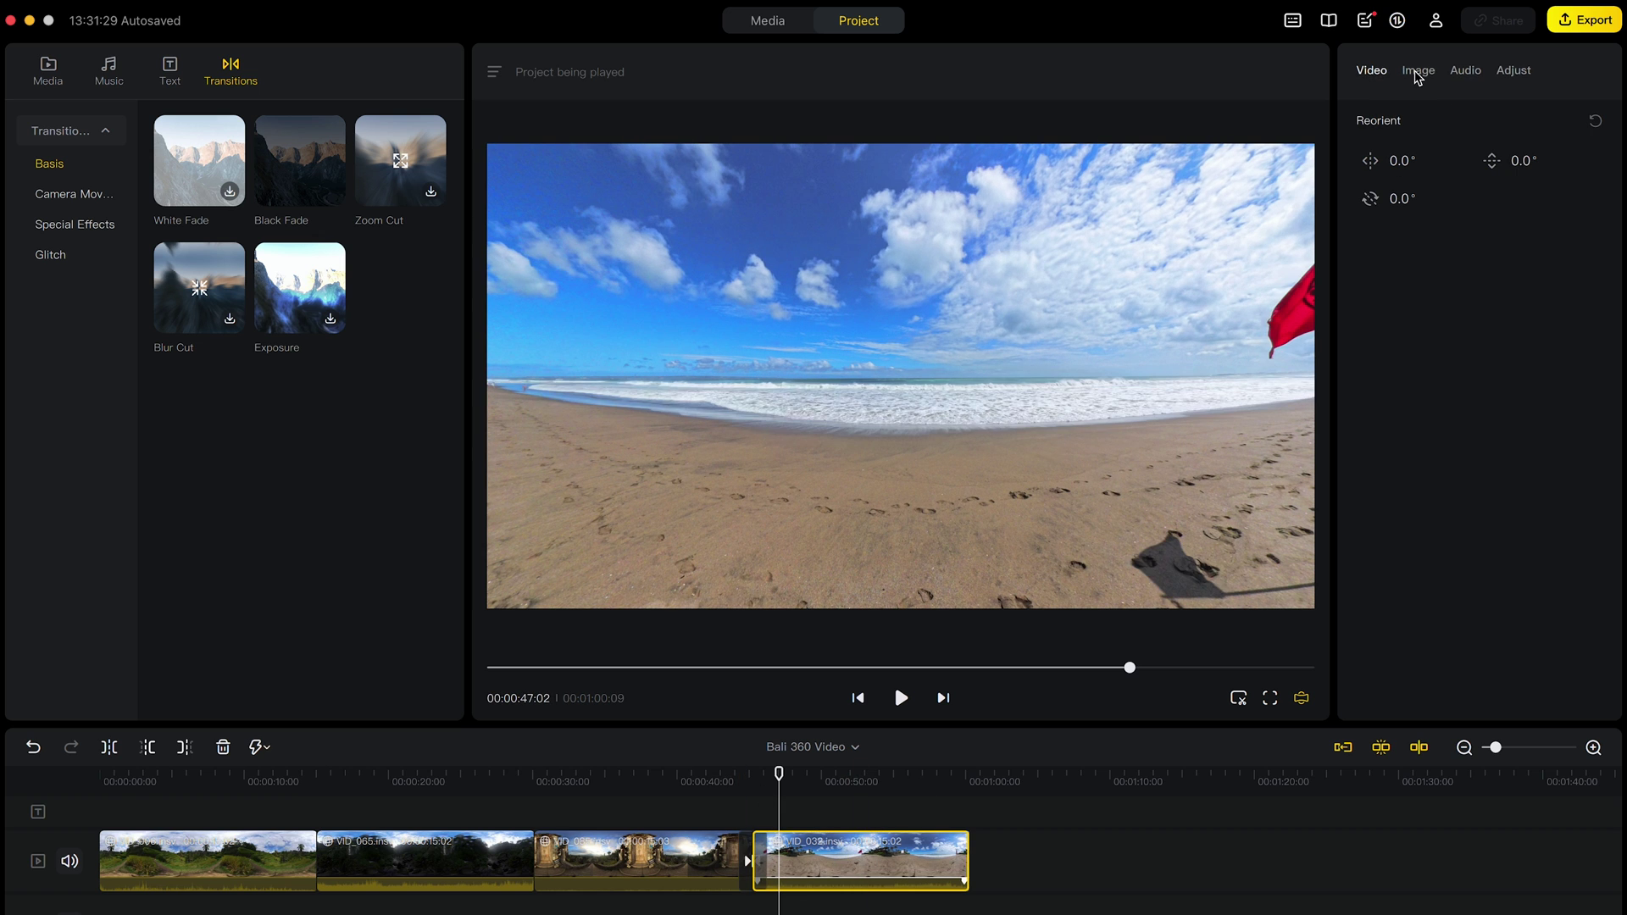
click(1417, 74)
click(1464, 75)
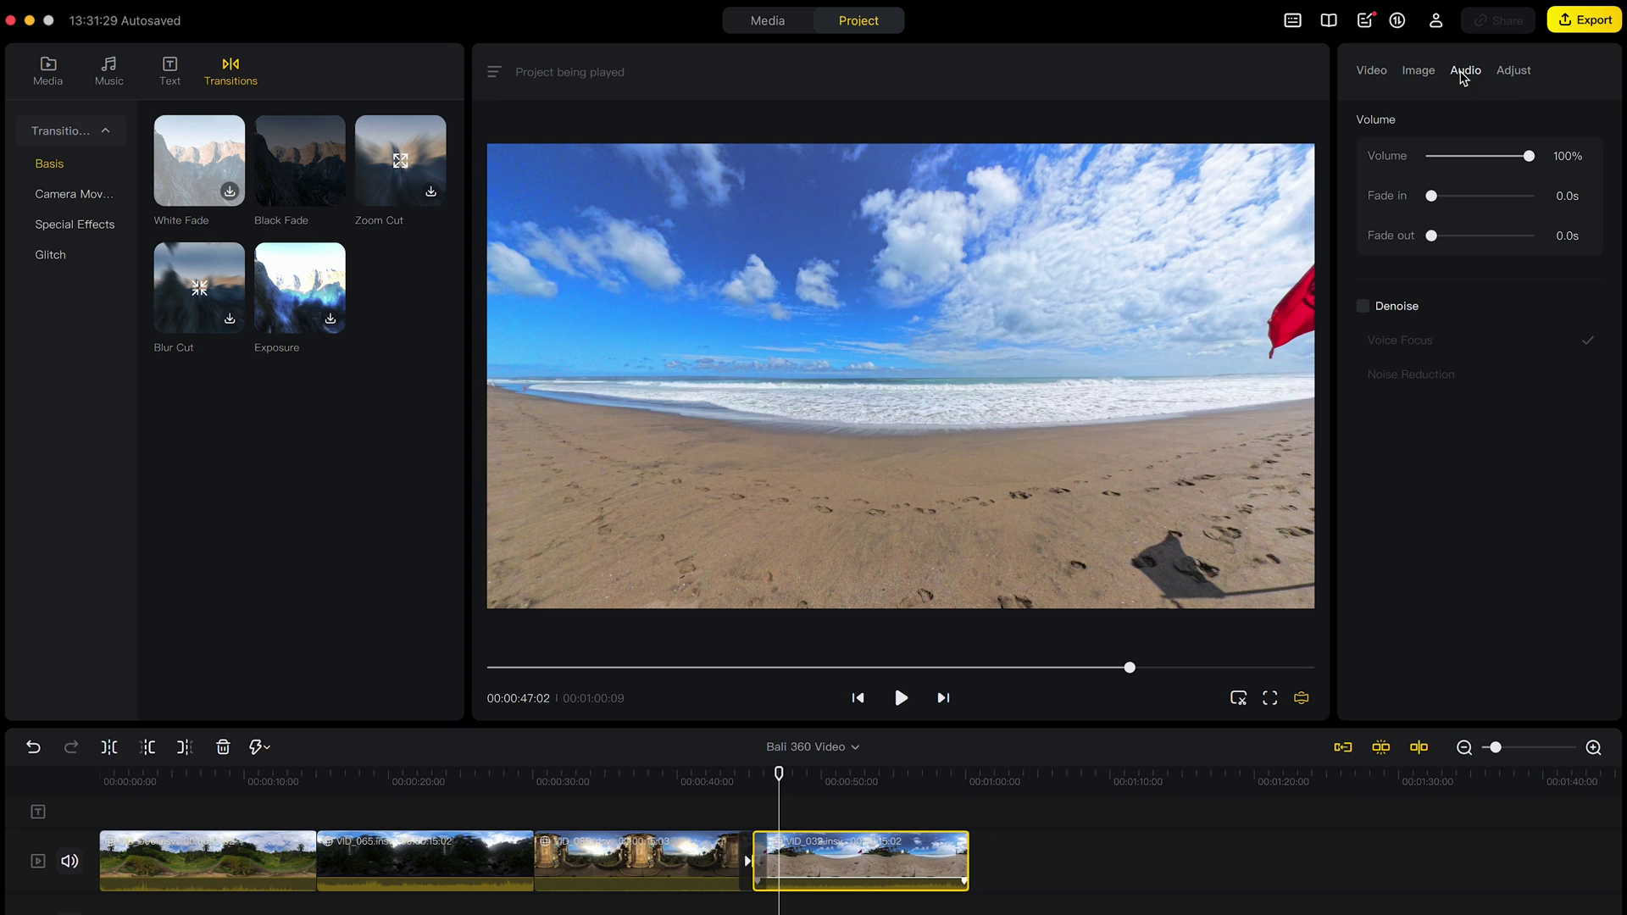
click(1515, 74)
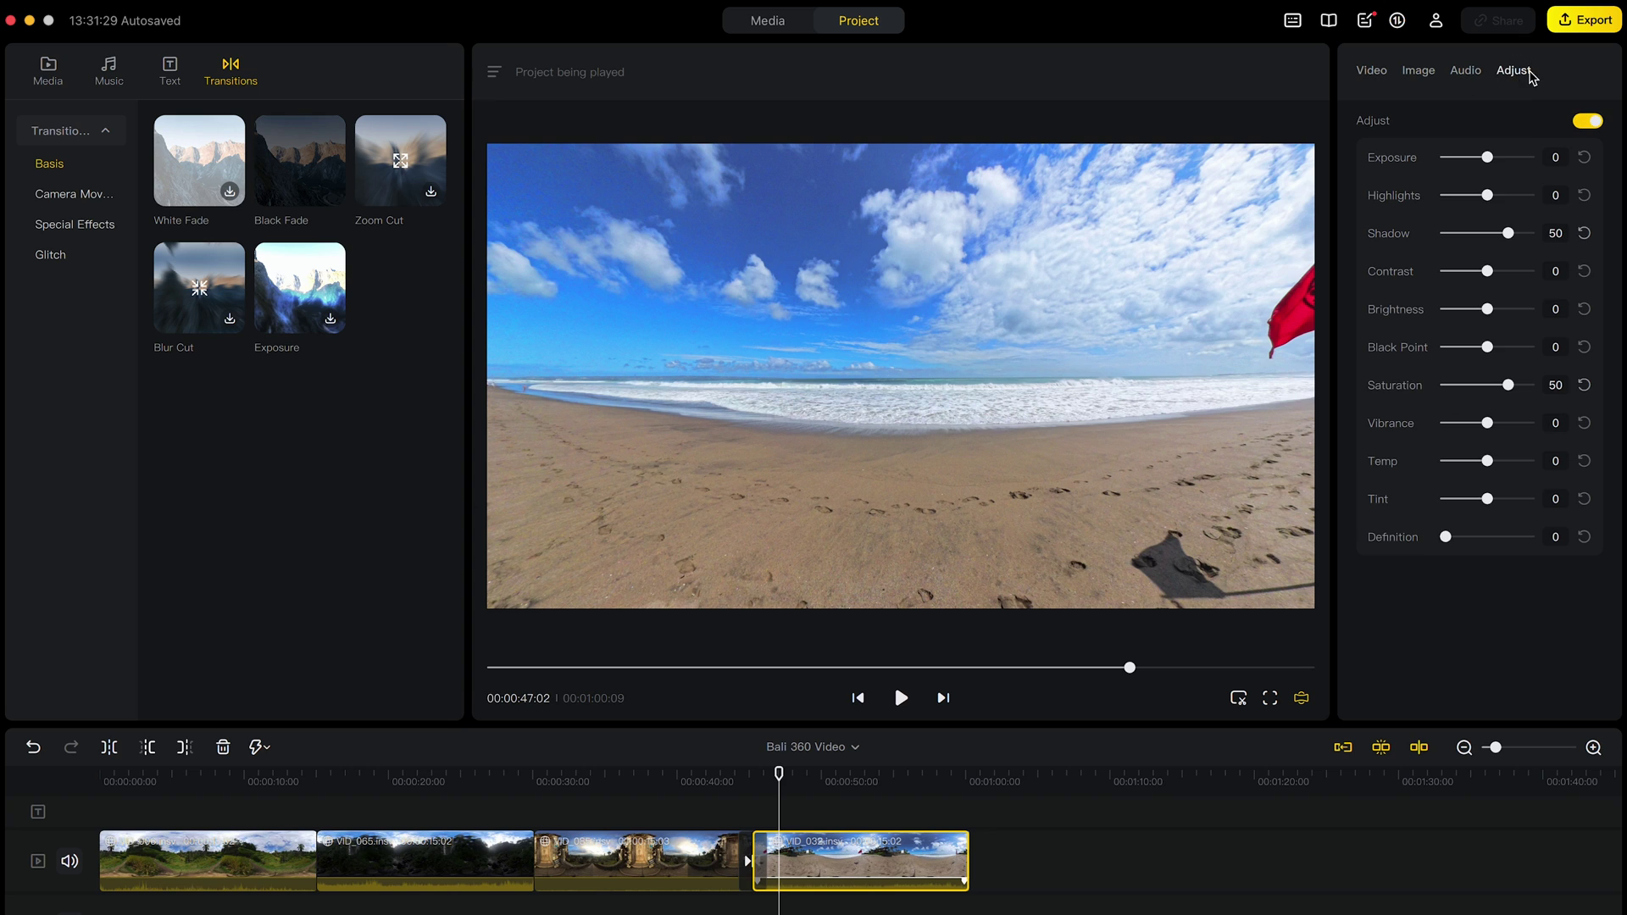
- Set the export output folder to Documents/VR 360 Video
click(1590, 22)
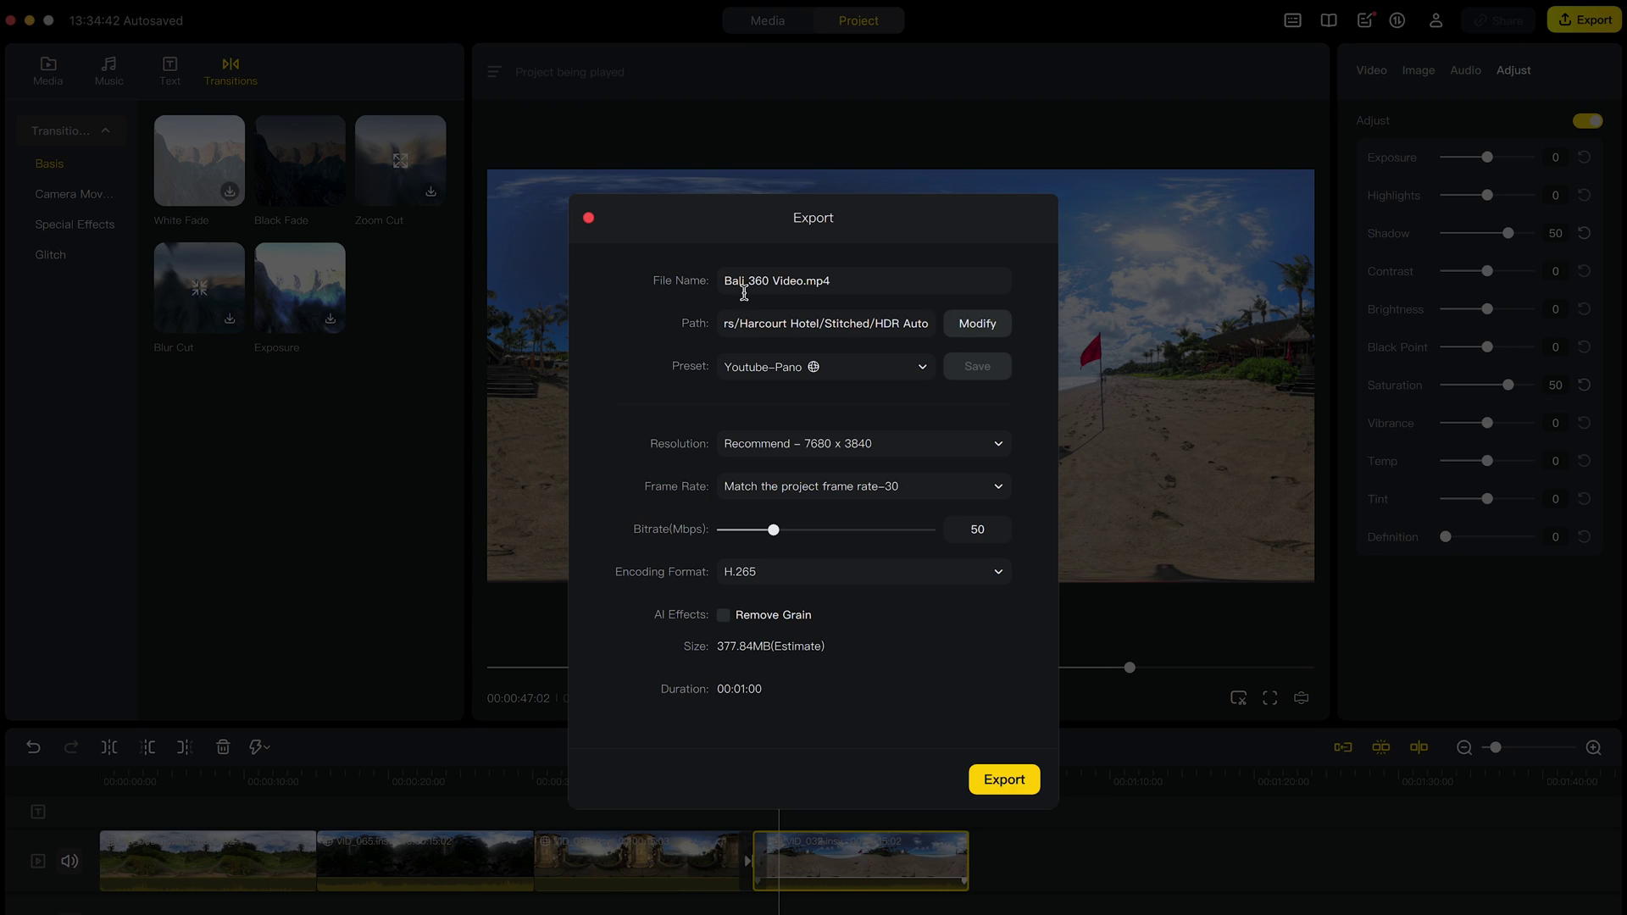
click(976, 325)
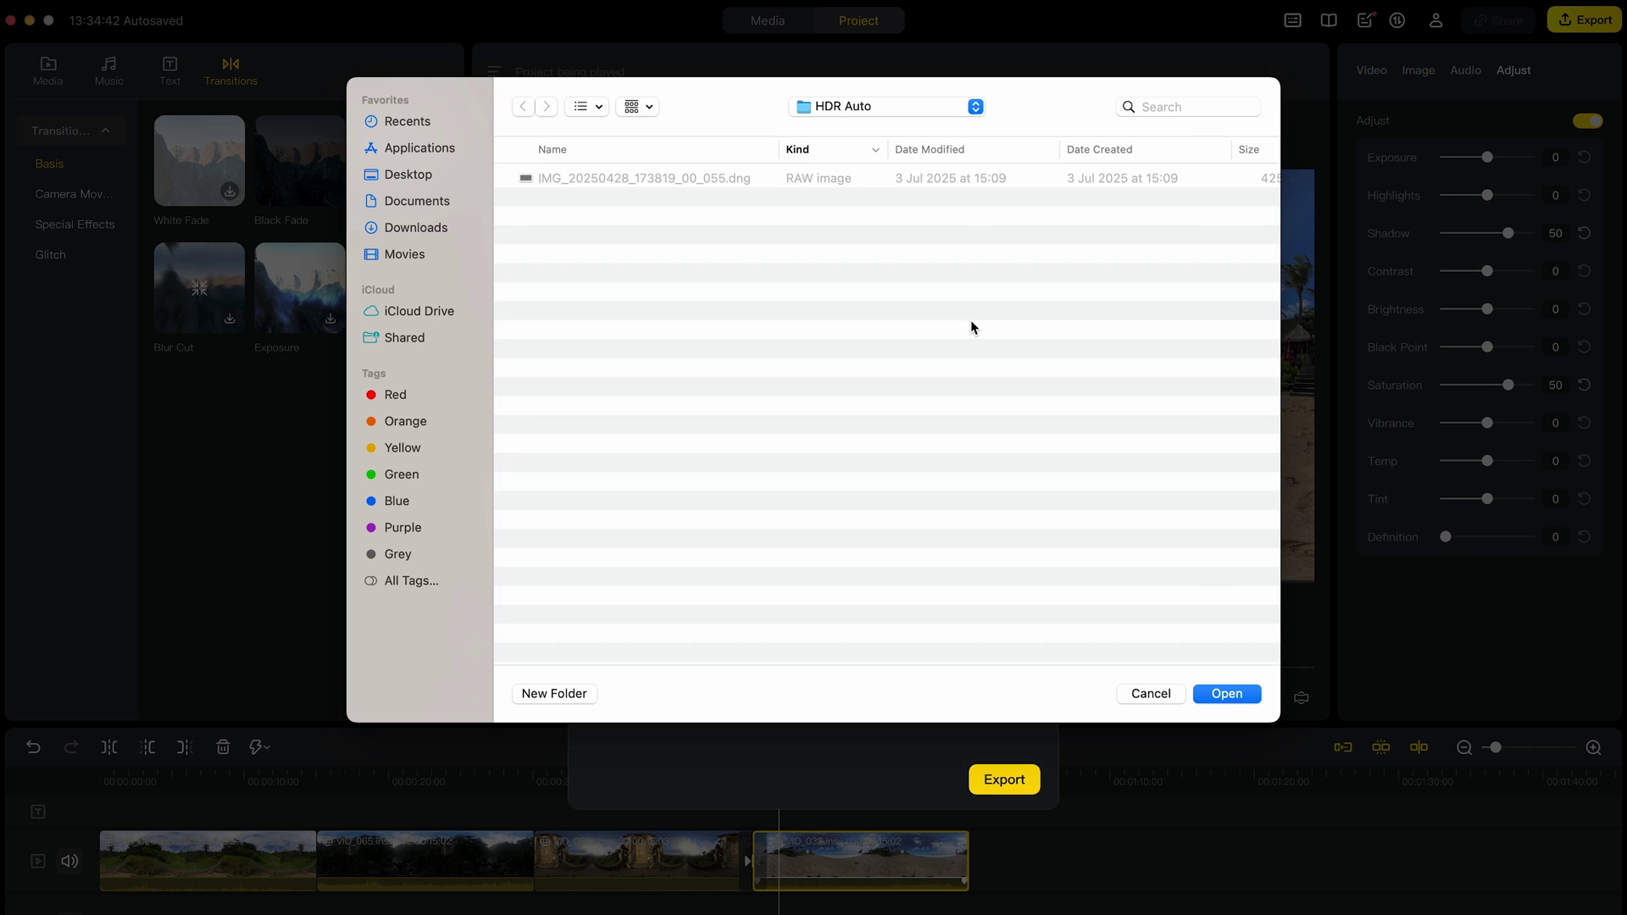
click(435, 203)
click(607, 408)
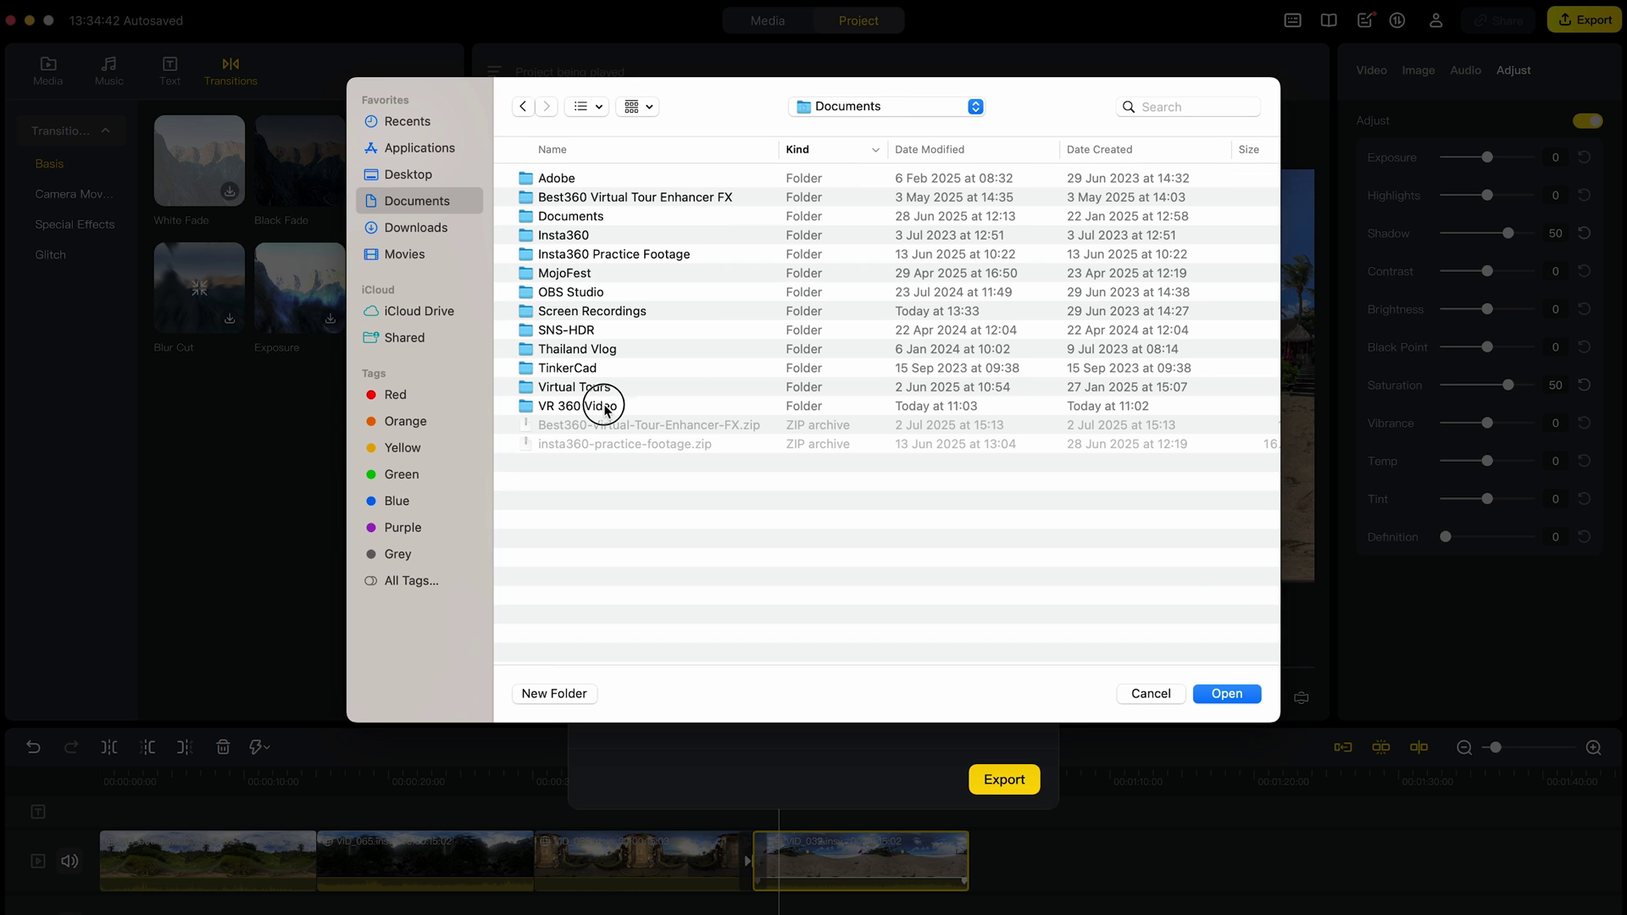
double_click(608, 409)
click(1206, 696)
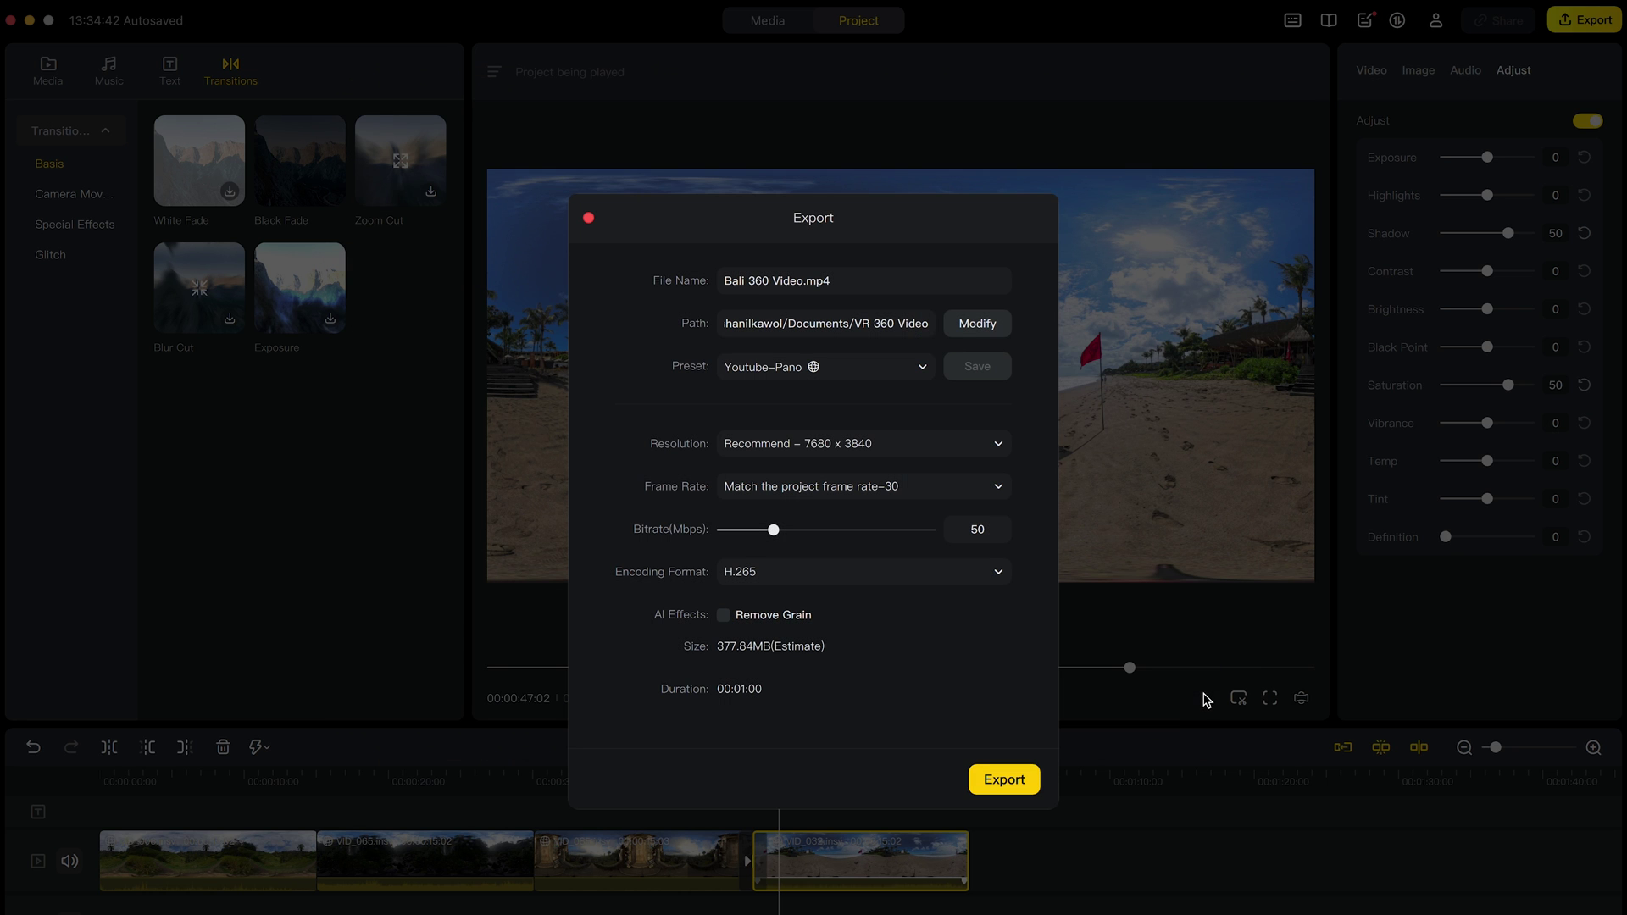
- Keep Youtube-Pano at 7680 x 3840 and project frame rate, set bitrate to 100 Mbps, and export
click(921, 368)
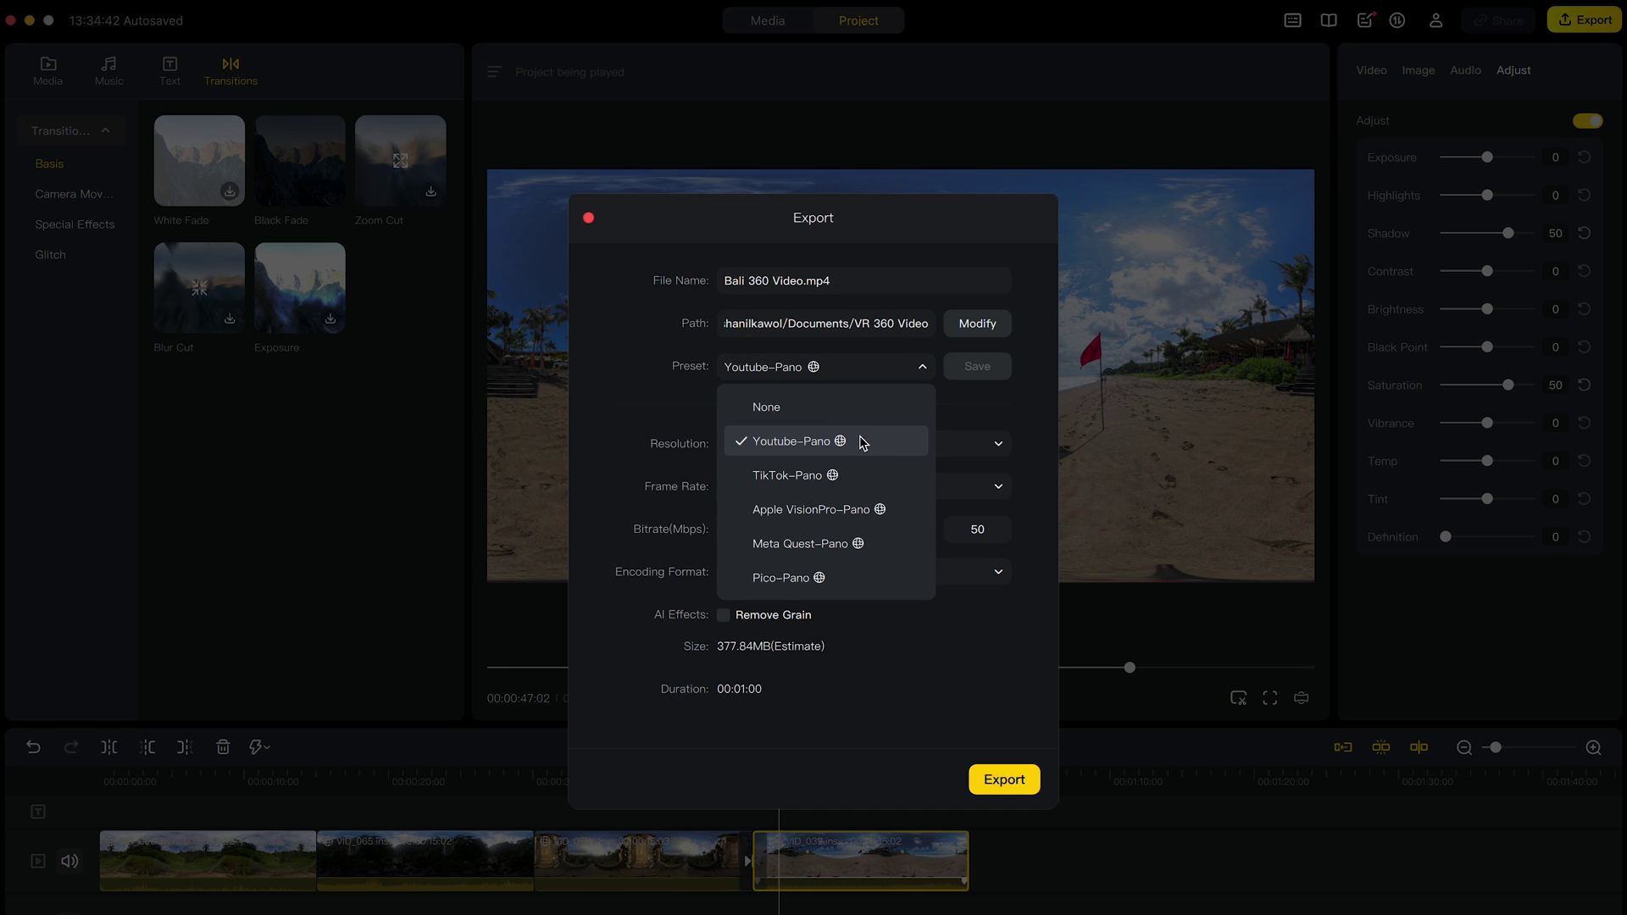
click(971, 418)
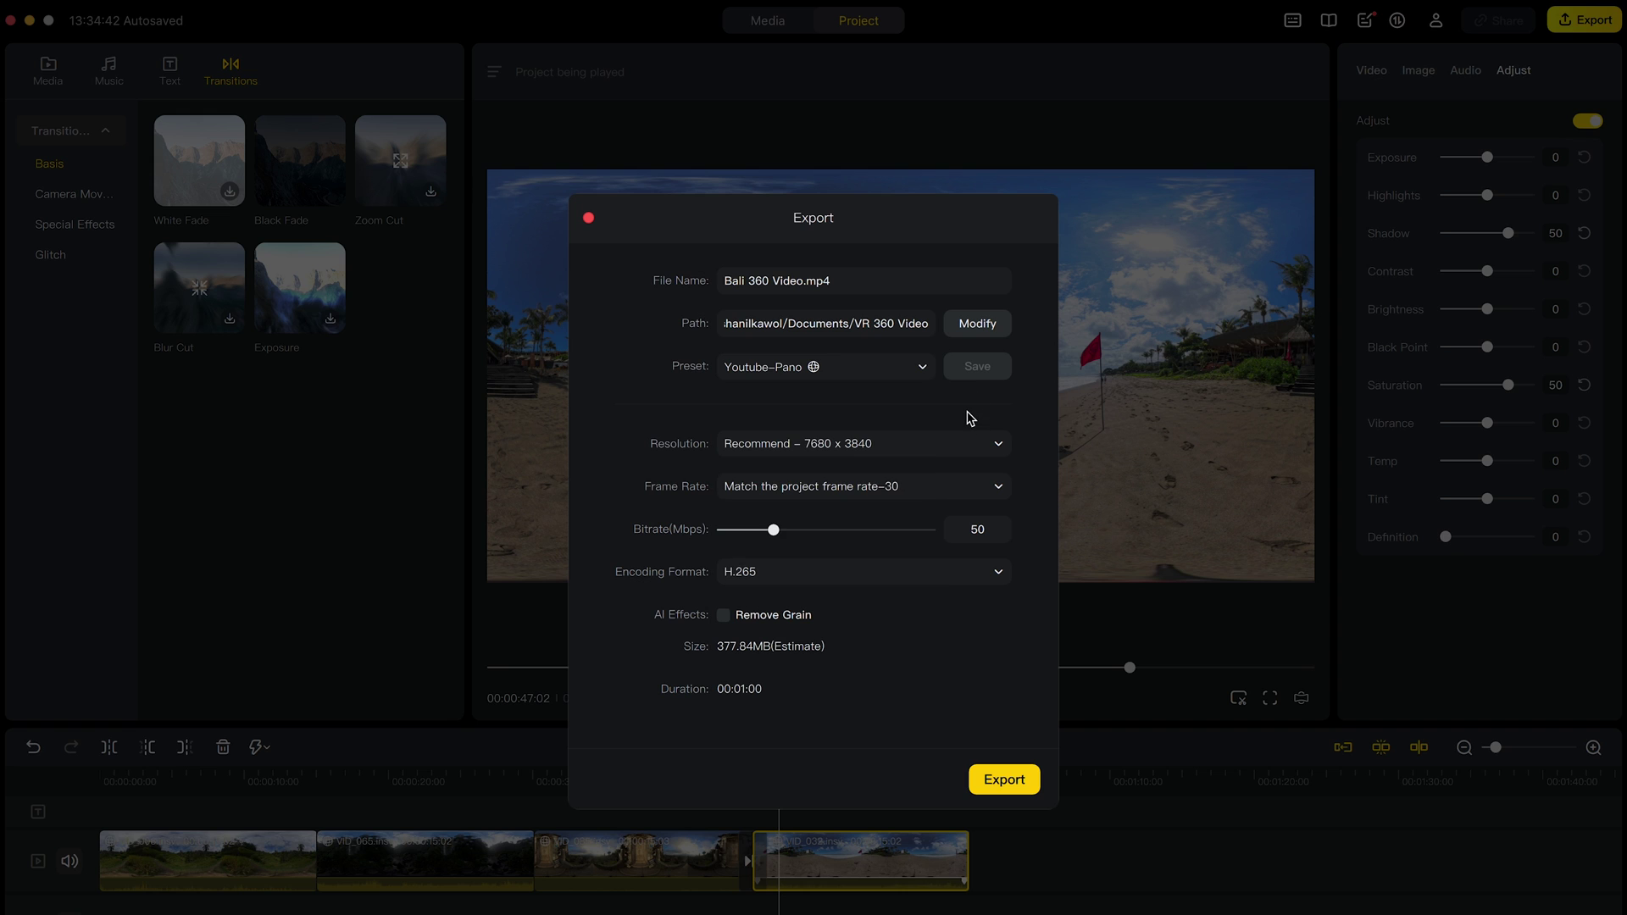
click(1001, 451)
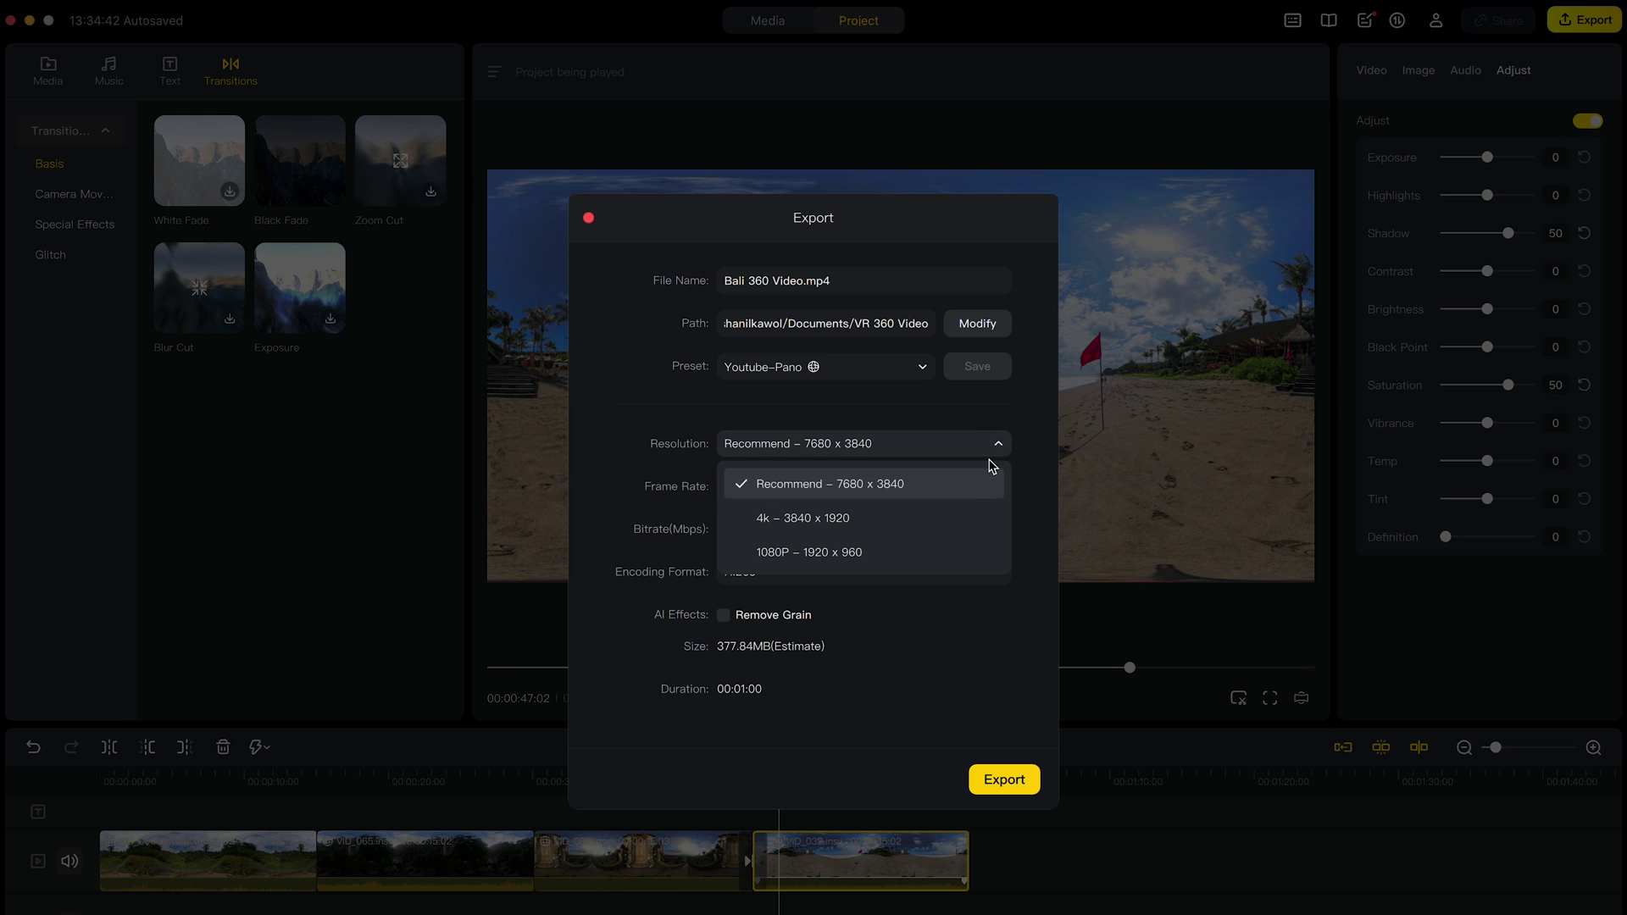
click(1001, 452)
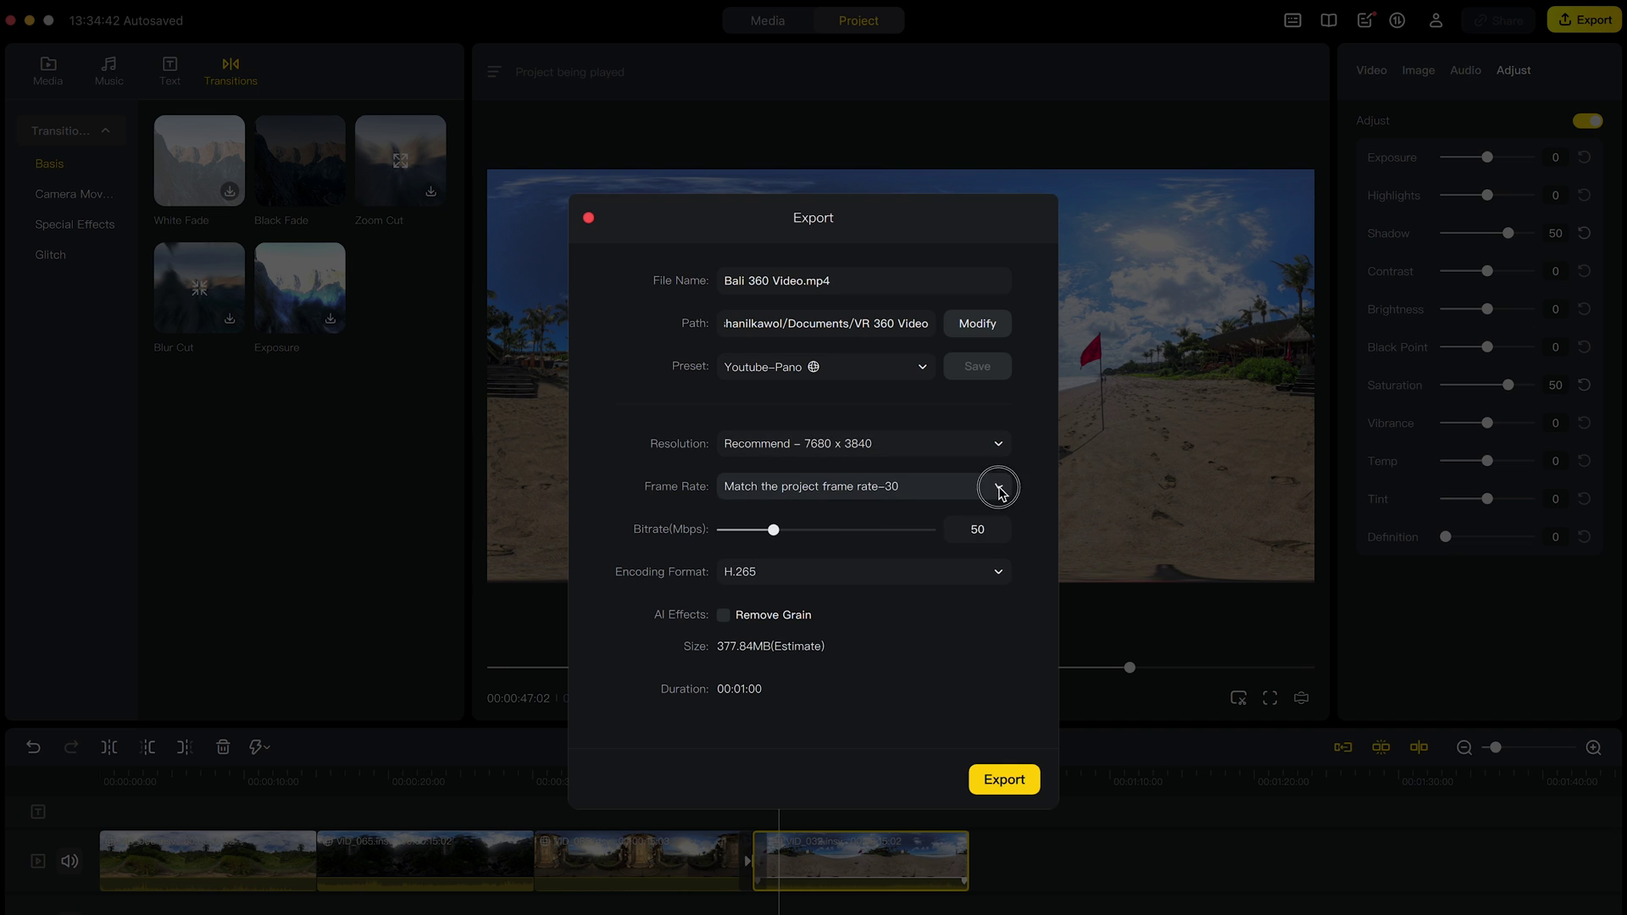
click(998, 487)
click(1029, 496)
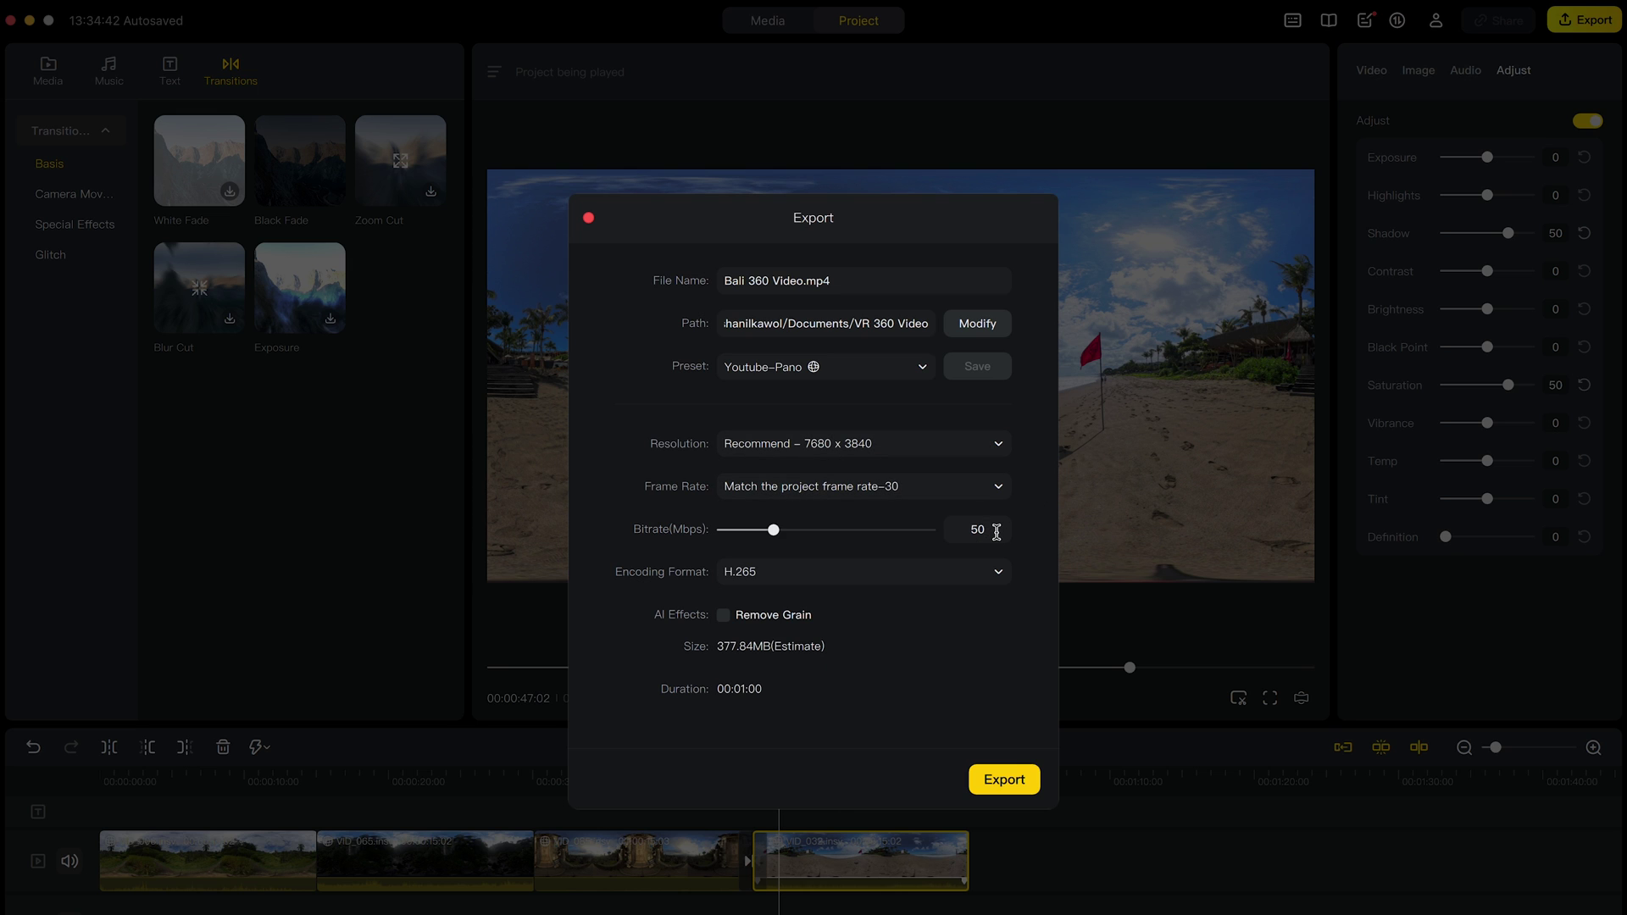
key(BackSpace)
key(BackSpace)
text(1)
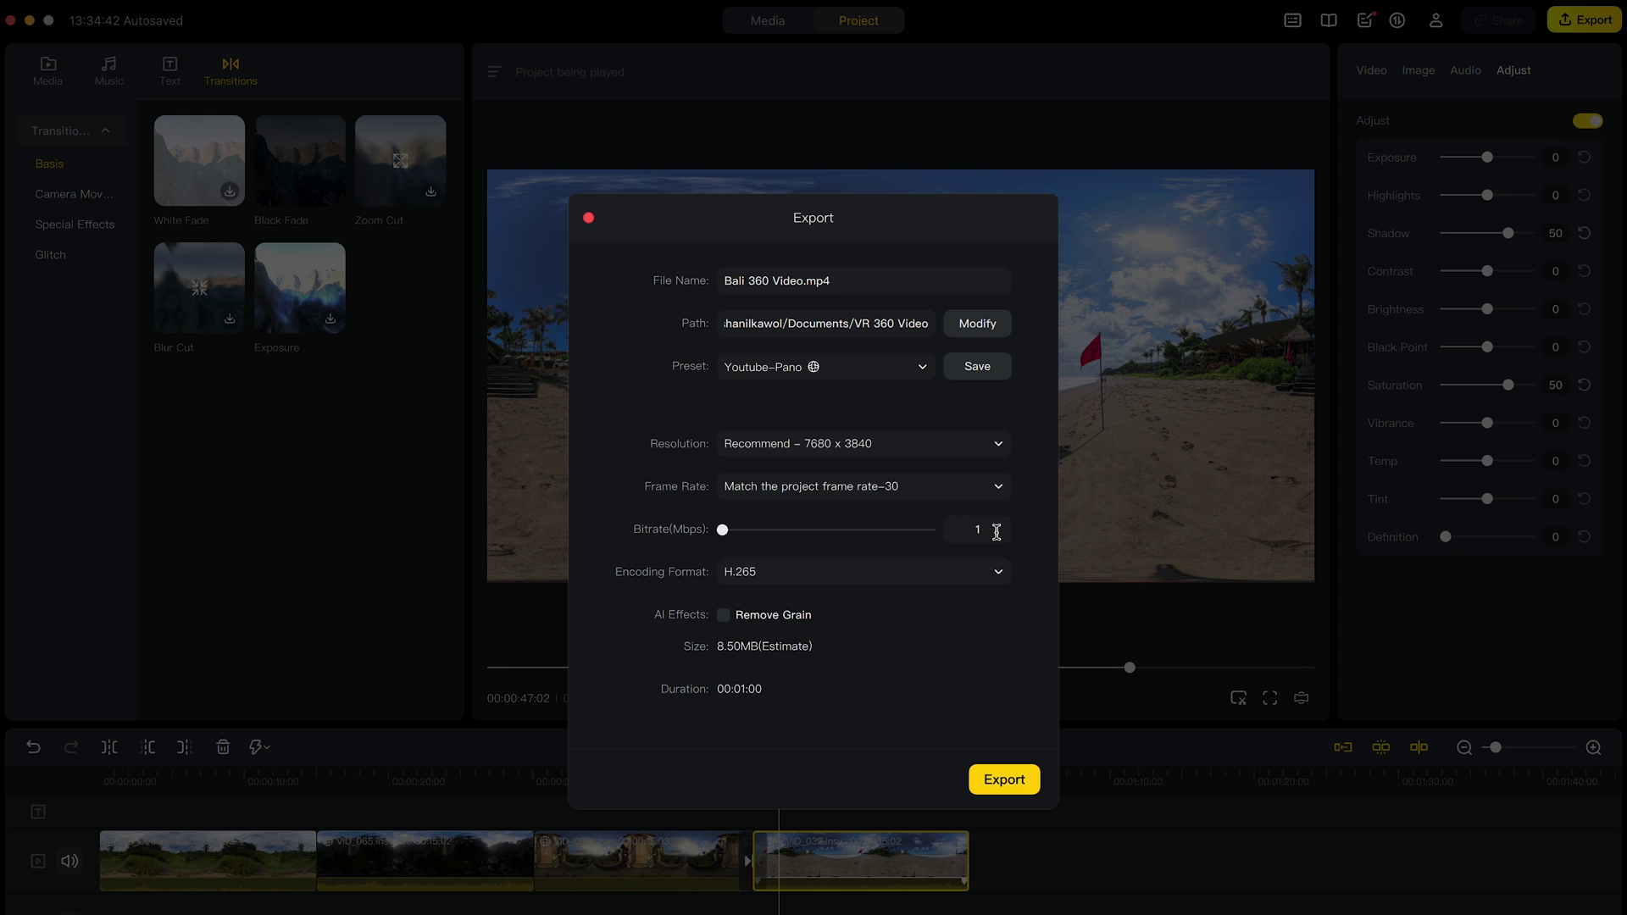
text(00)
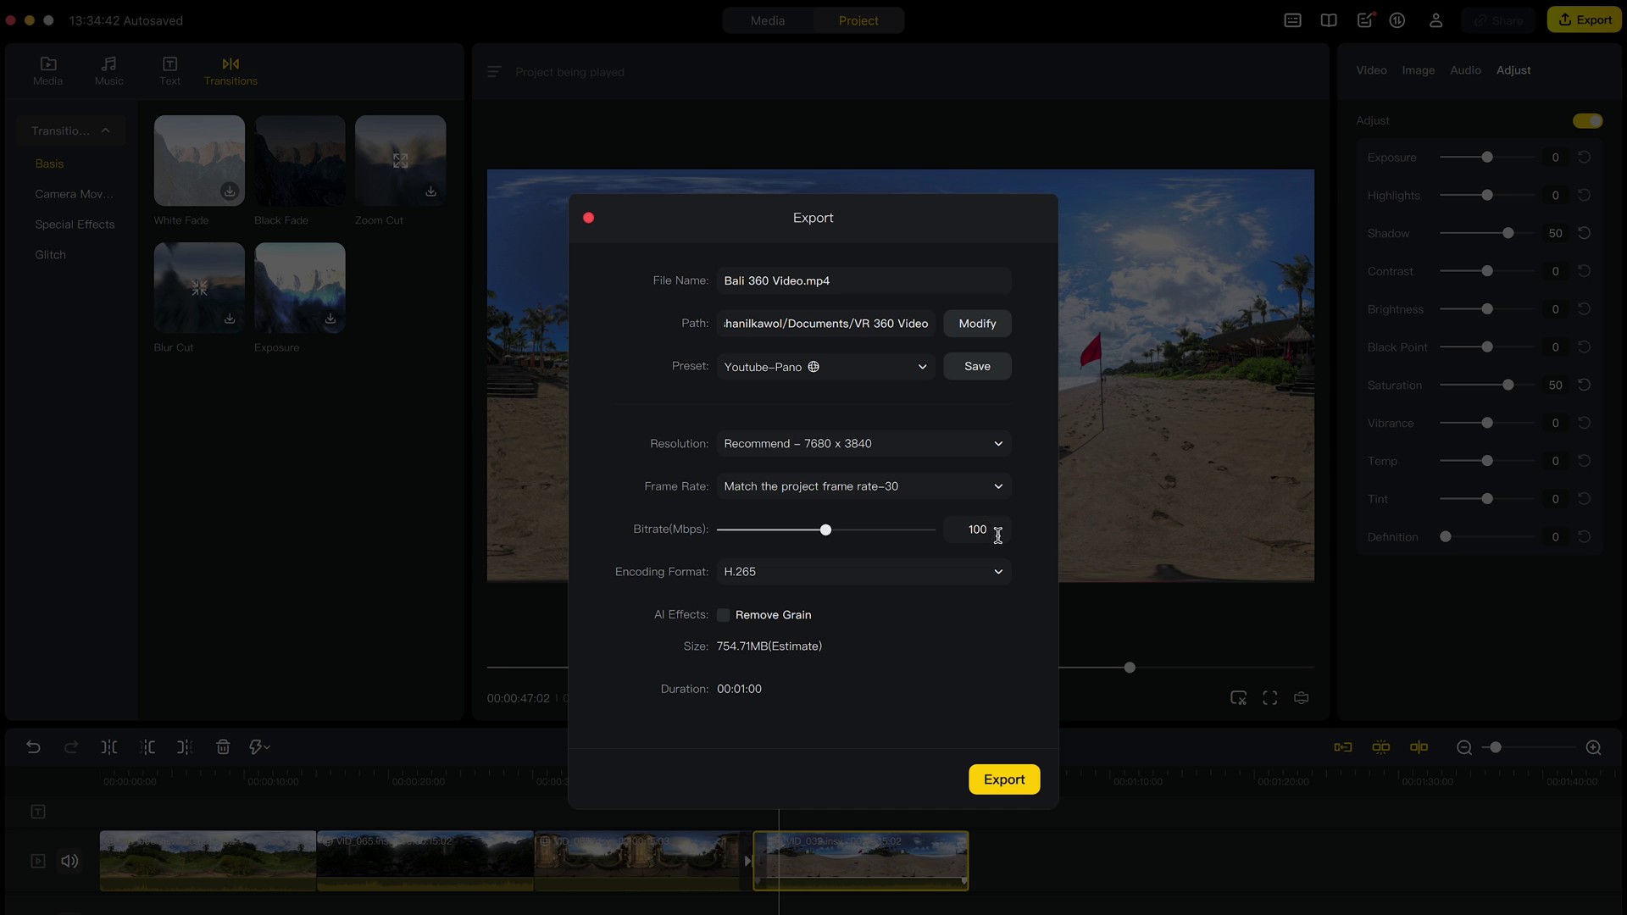
click(1015, 567)
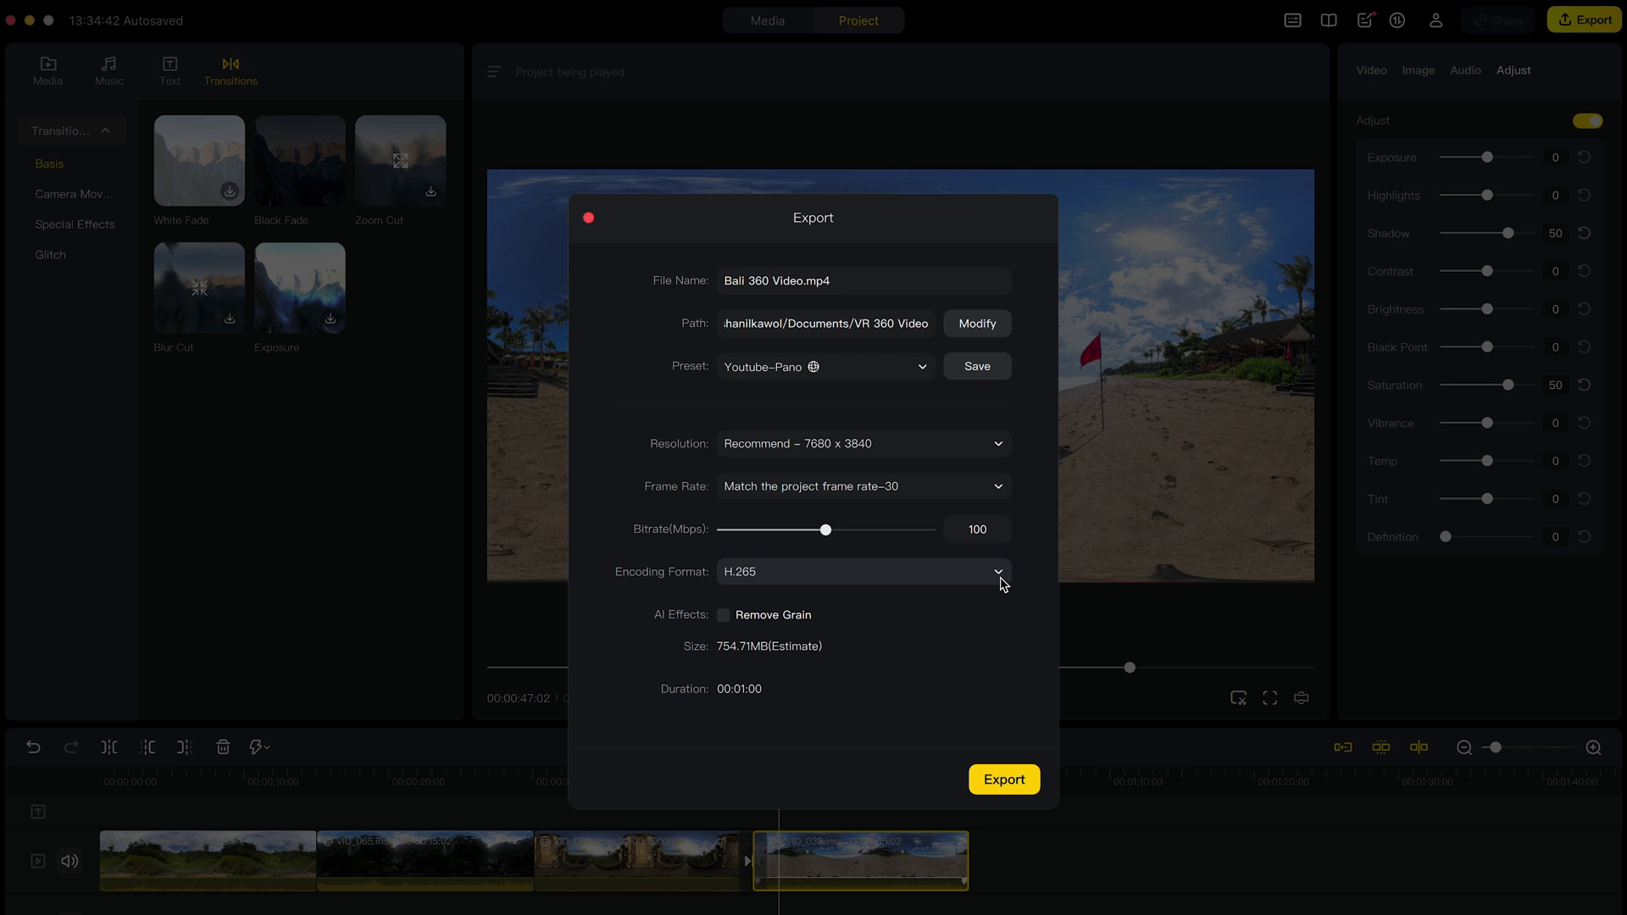
click(1007, 778)
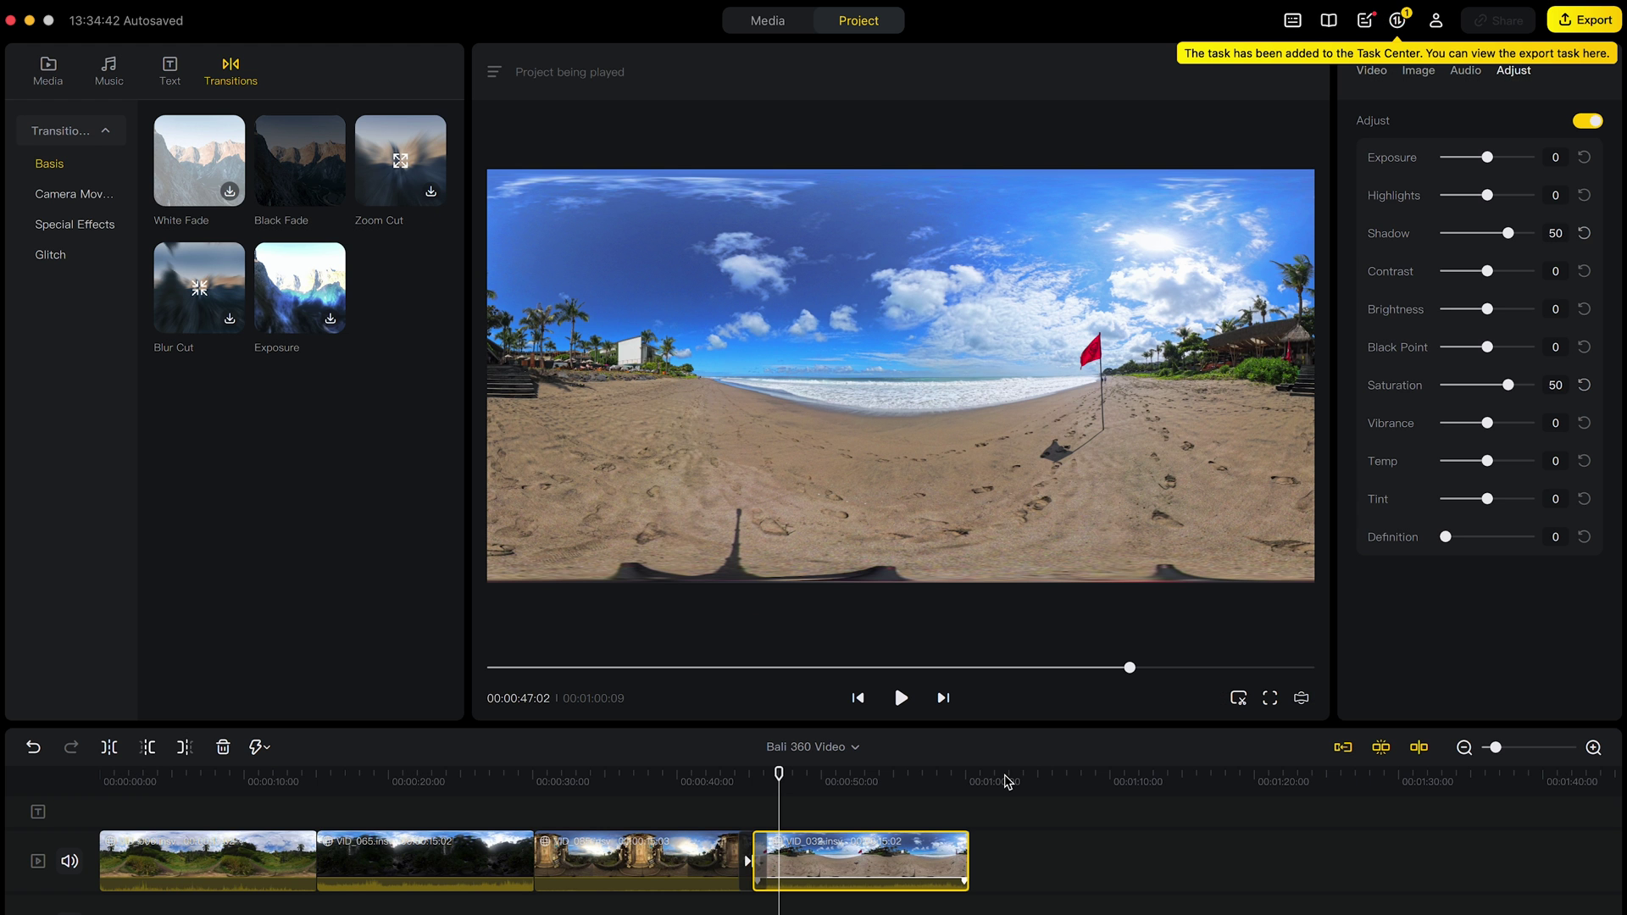